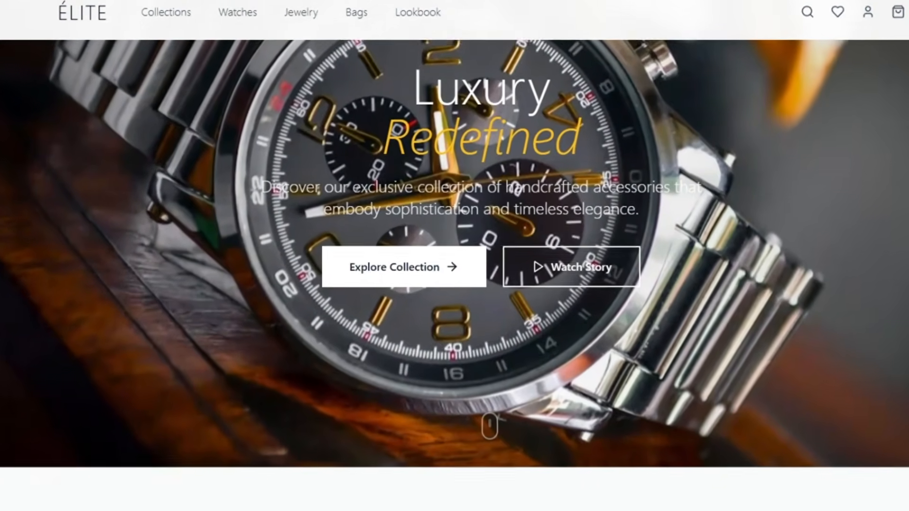
Scroll down through the ÉLITE watch-store demo site
scroll(455, 237, down, 2)
scroll(455, 237, down, 2)
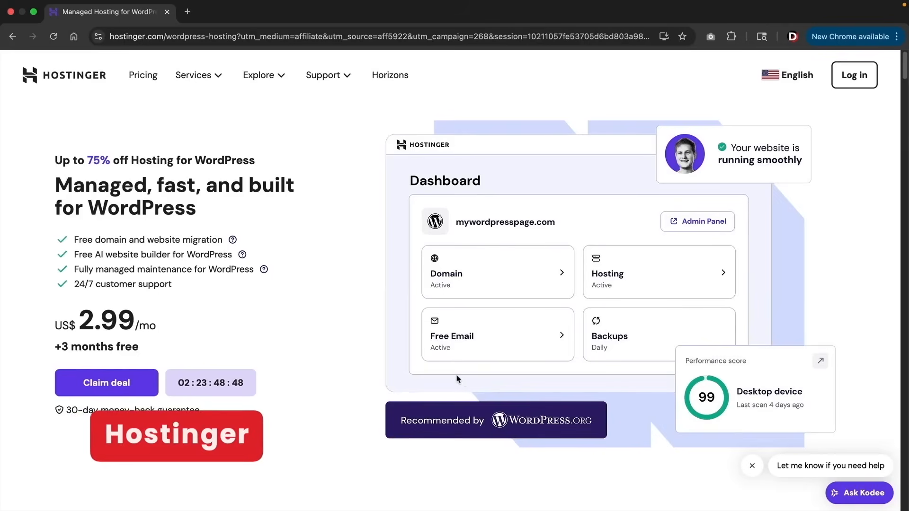
Add the Business Web Hosting plan (48 months, US$ 3.99/month) to the cart
click(115, 388)
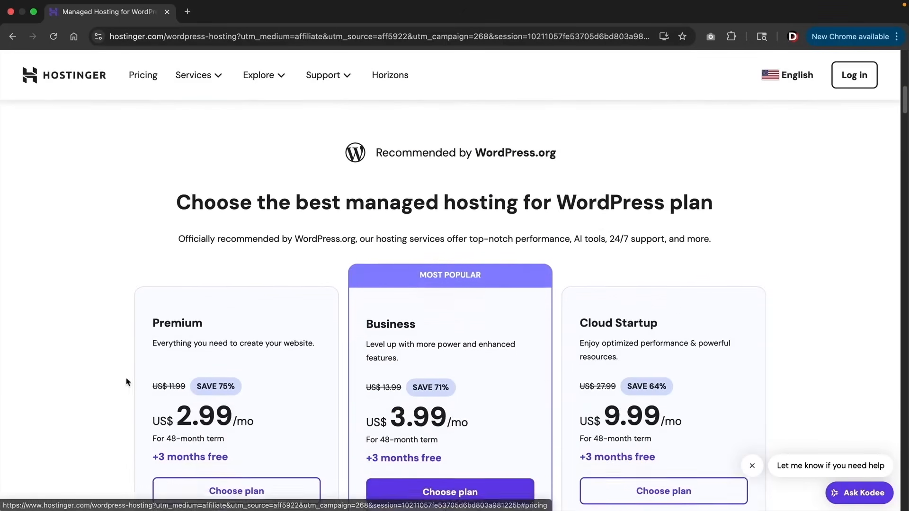
scroll(415, 343, down, 3)
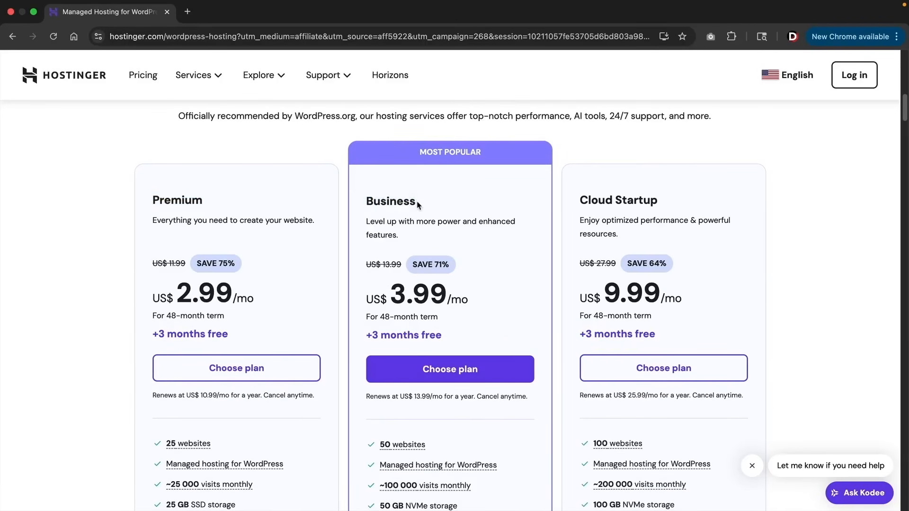
scroll(418, 205, down, 2)
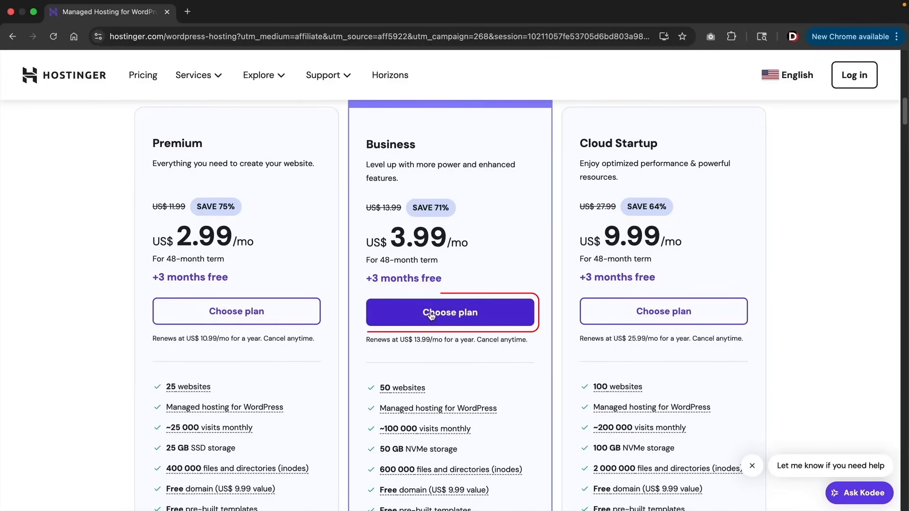
click(431, 316)
scroll(519, 245, down, 3)
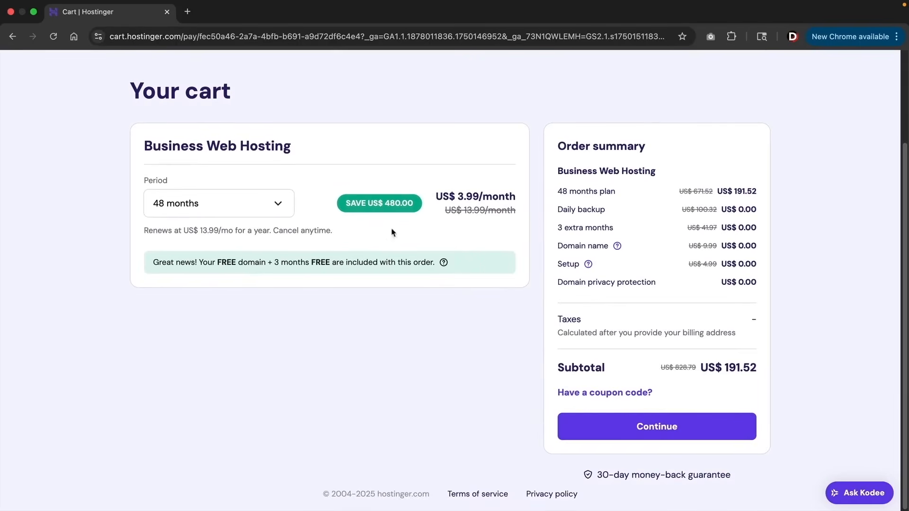
Change the hosting period to 12 months and apply the 10% discount coupon
click(274, 210)
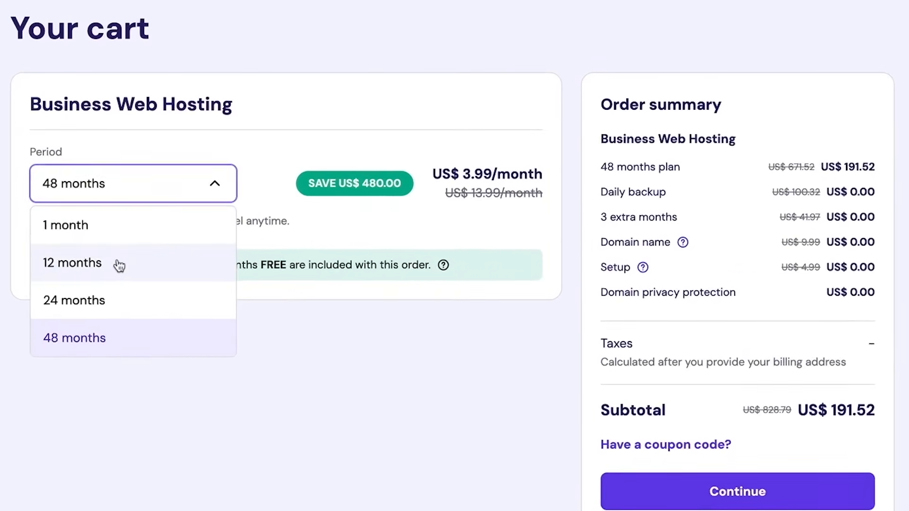
click(119, 264)
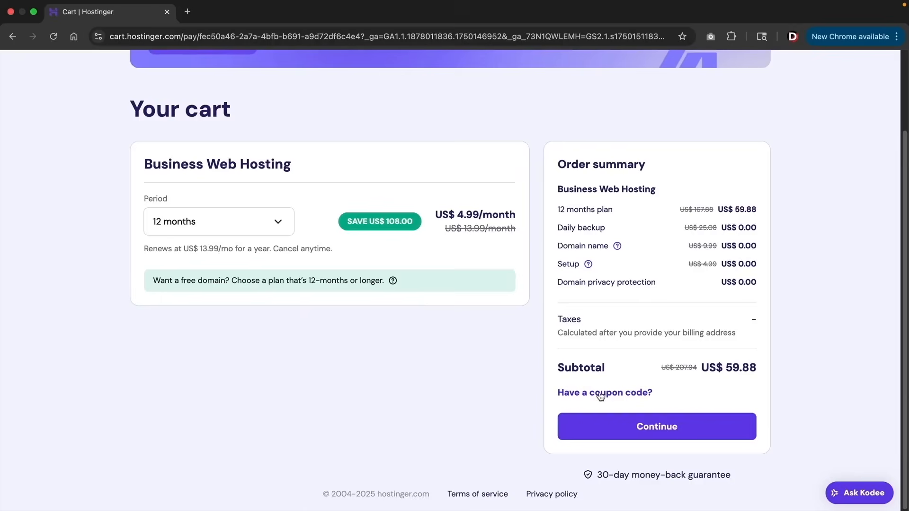
click(601, 394)
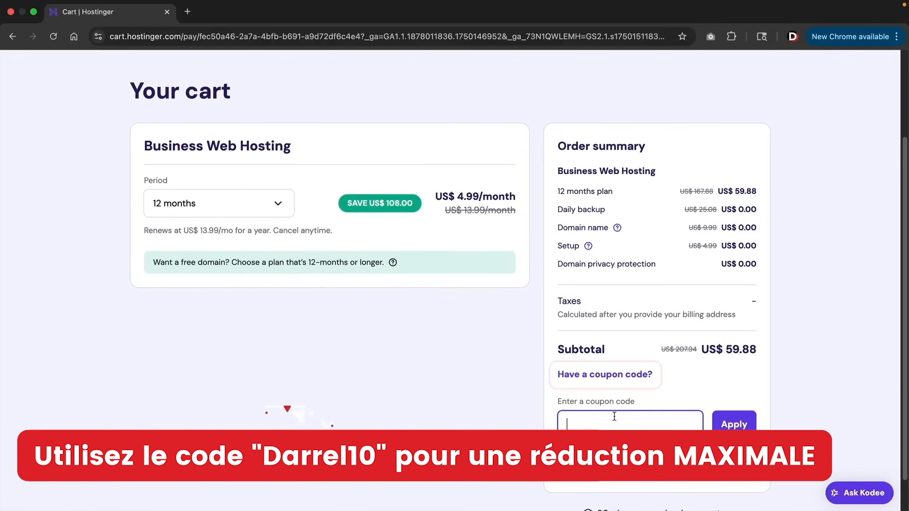
scroll(615, 400, down, 2)
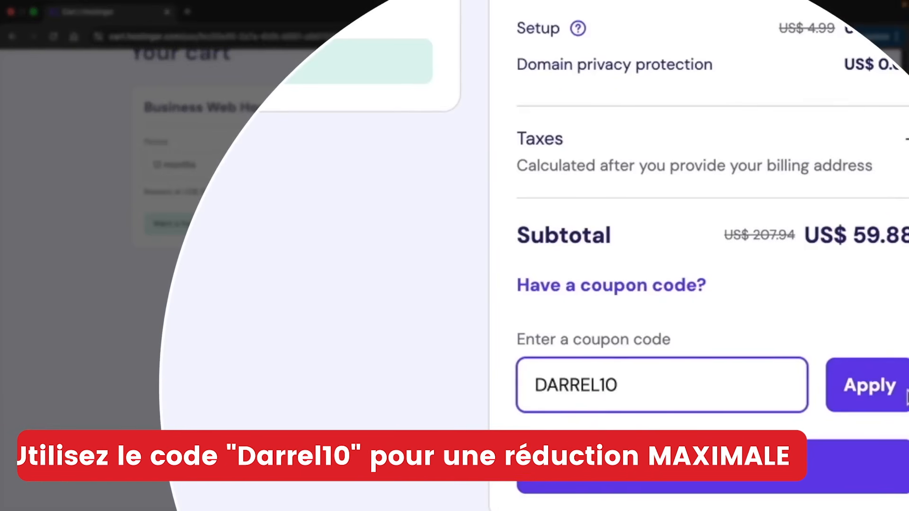
click(884, 392)
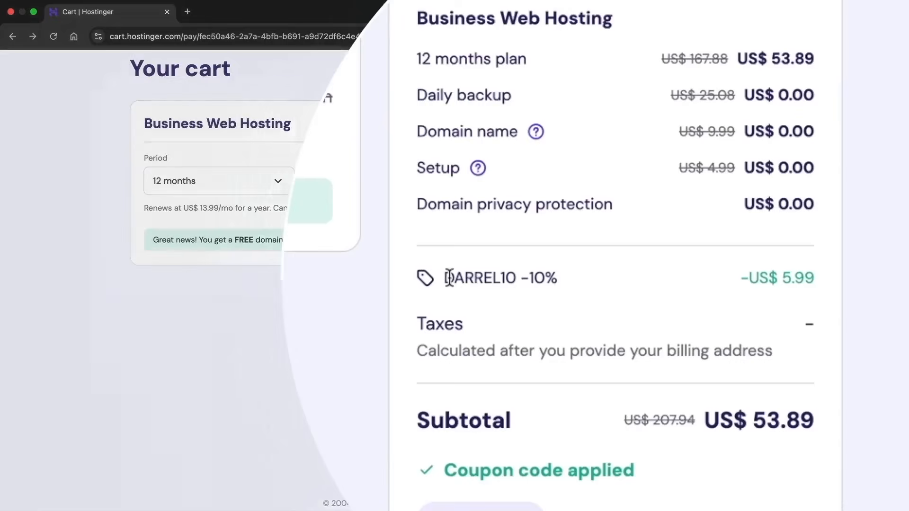
drag(576, 278, 629, 280)
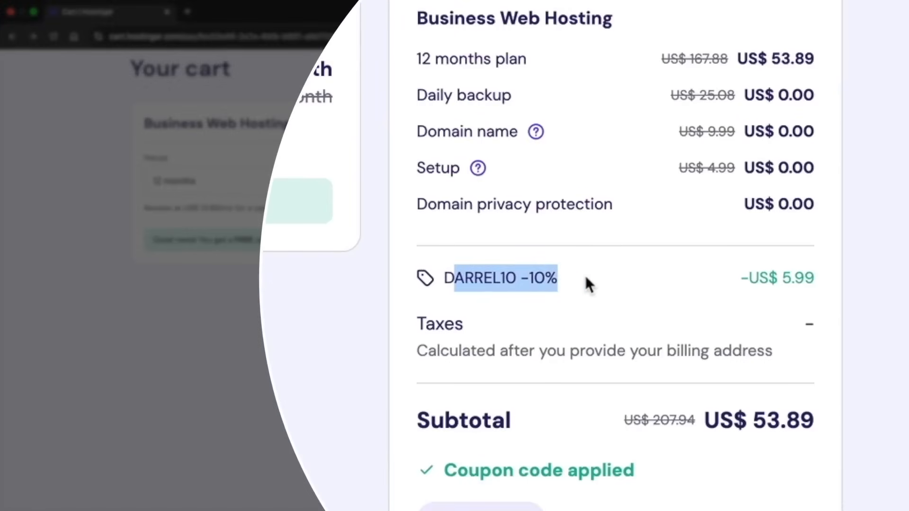
click(660, 276)
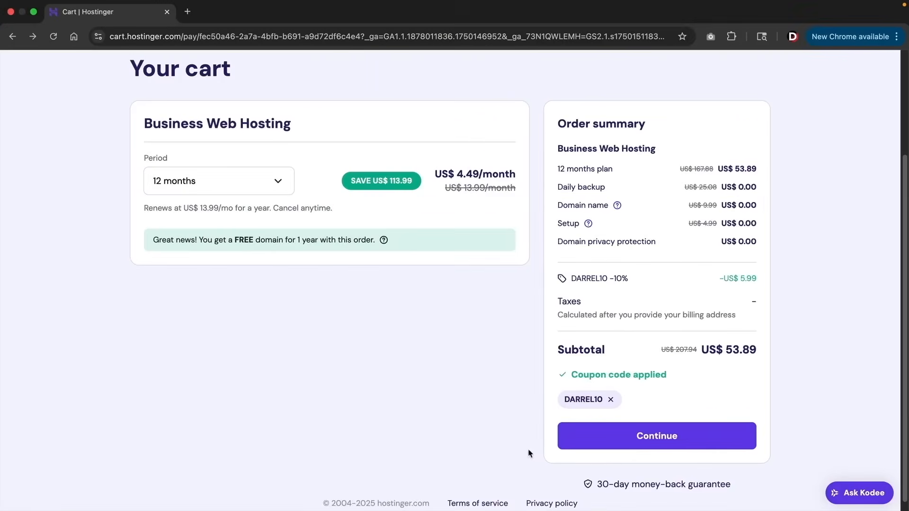
Proceed to checkout and confirm the prefilled billing address to move on to payment
click(642, 437)
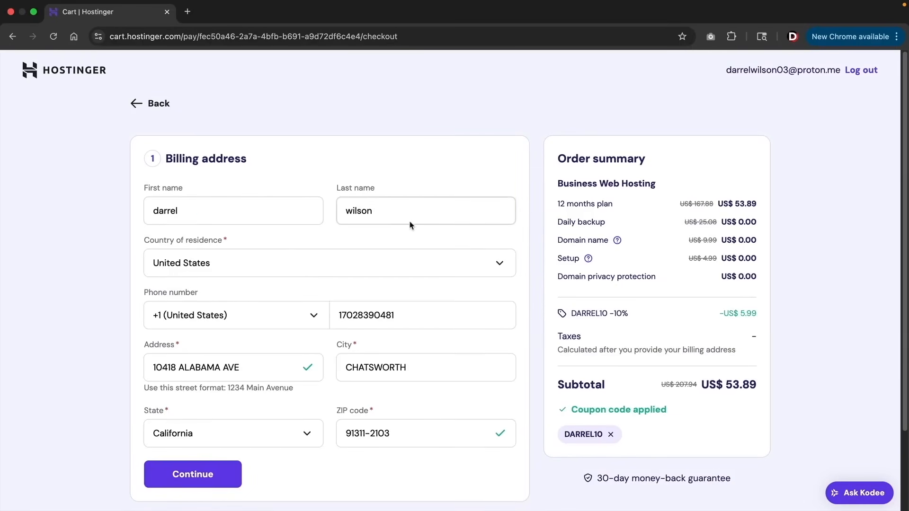
scroll(265, 360, down, 2)
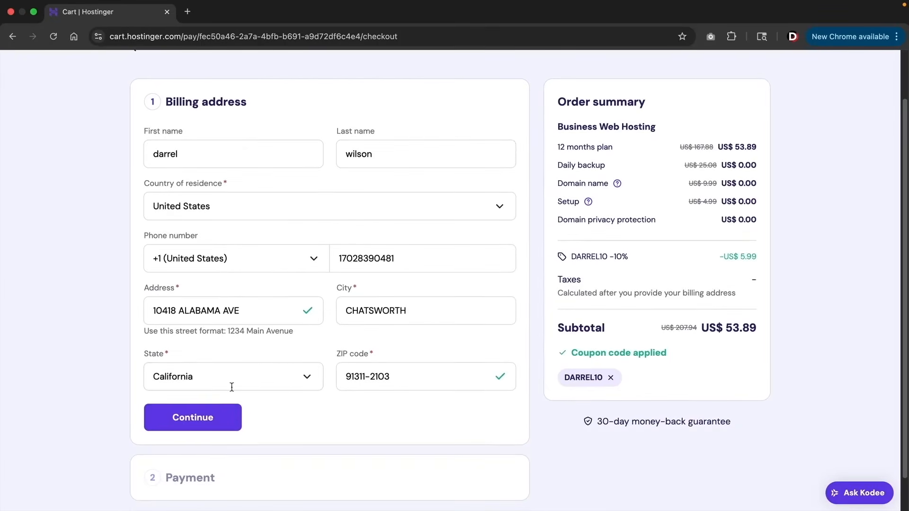
click(205, 420)
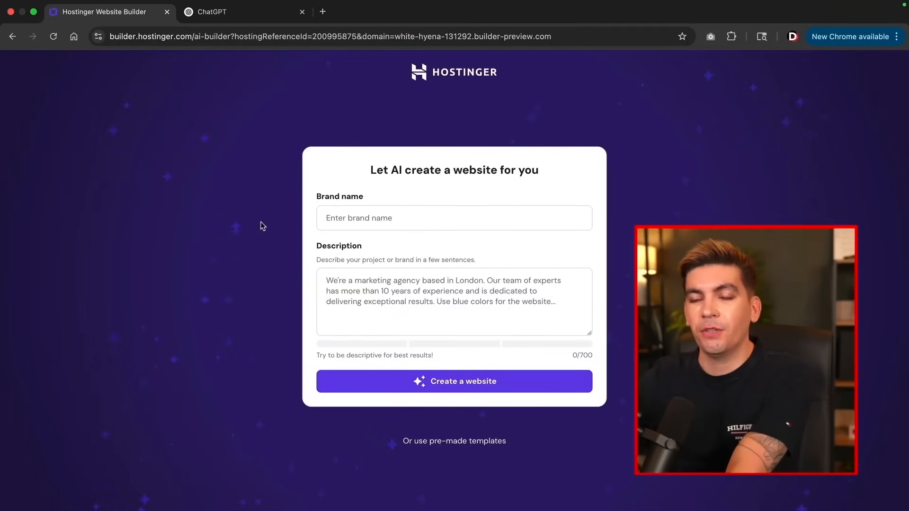
Switch to the ChatGPT conversation holding the drafted prompt-writing request
click(213, 12)
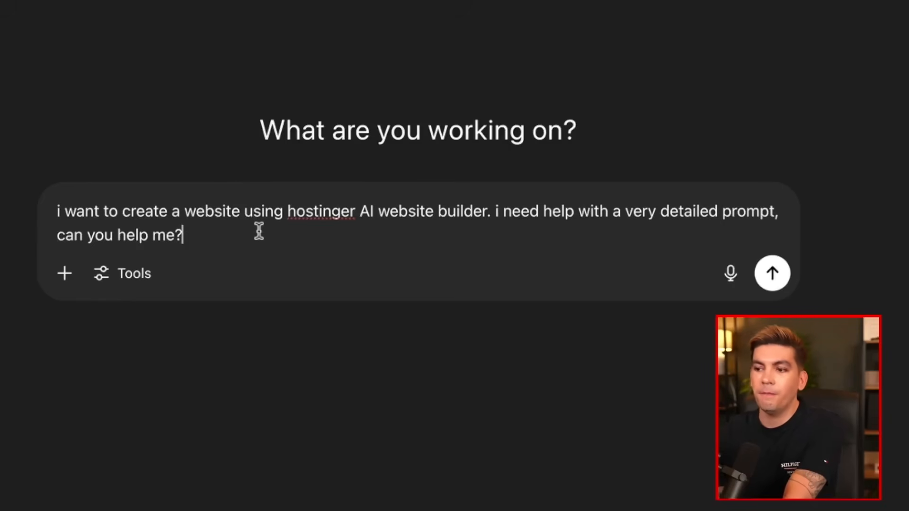
Send the prompt-writing help request, then the law firm website prompt request
key(Return)
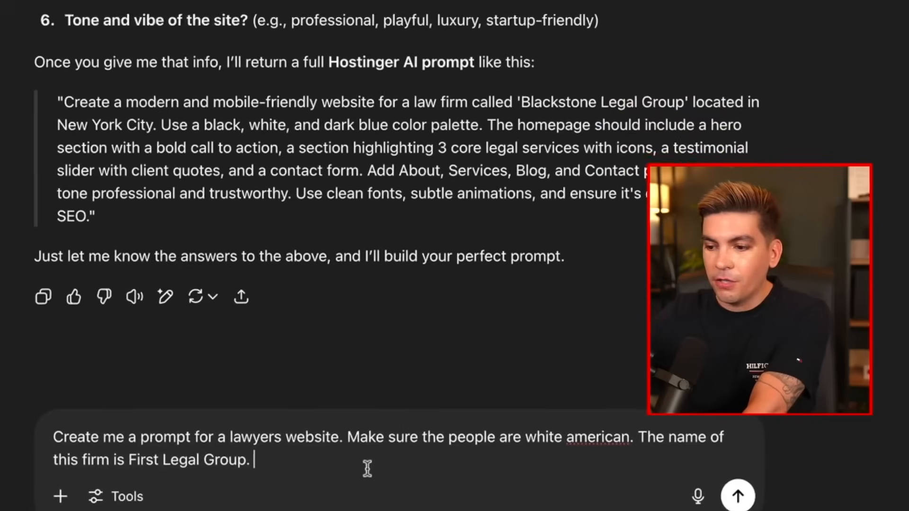
drag(325, 435, 571, 433)
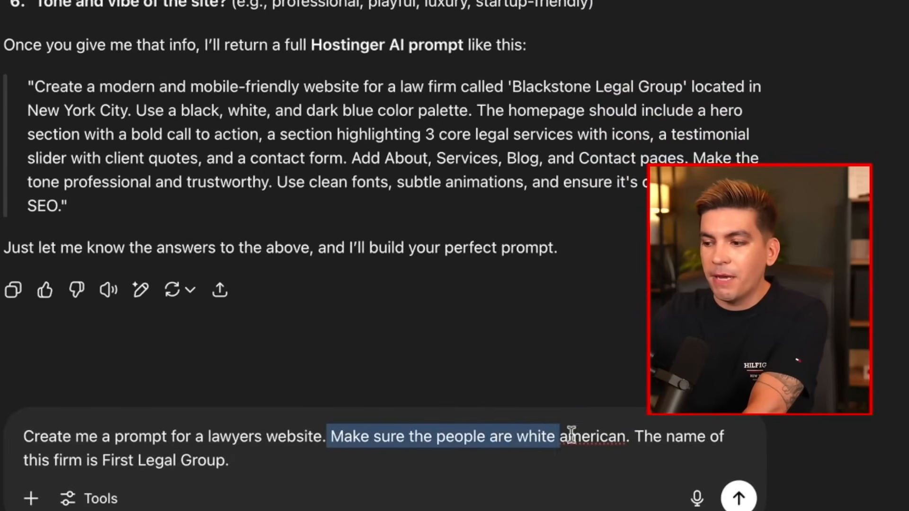
click(583, 476)
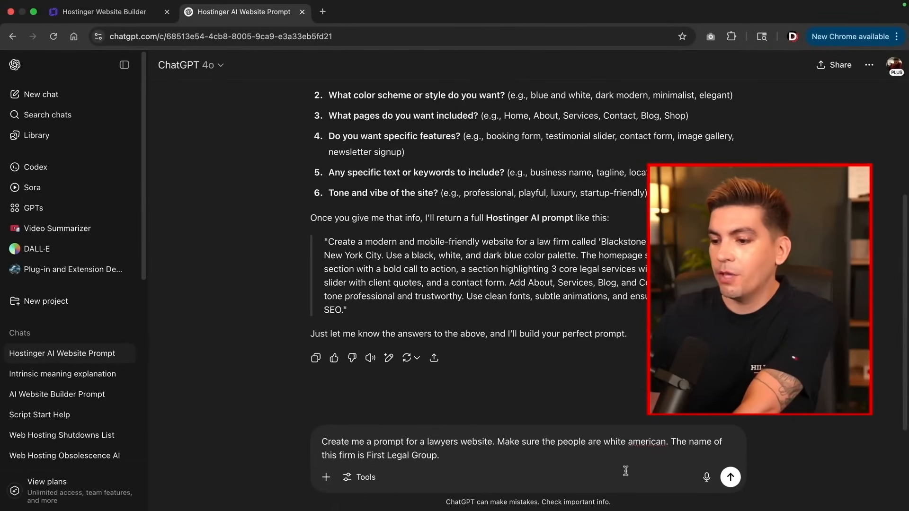
key(Return)
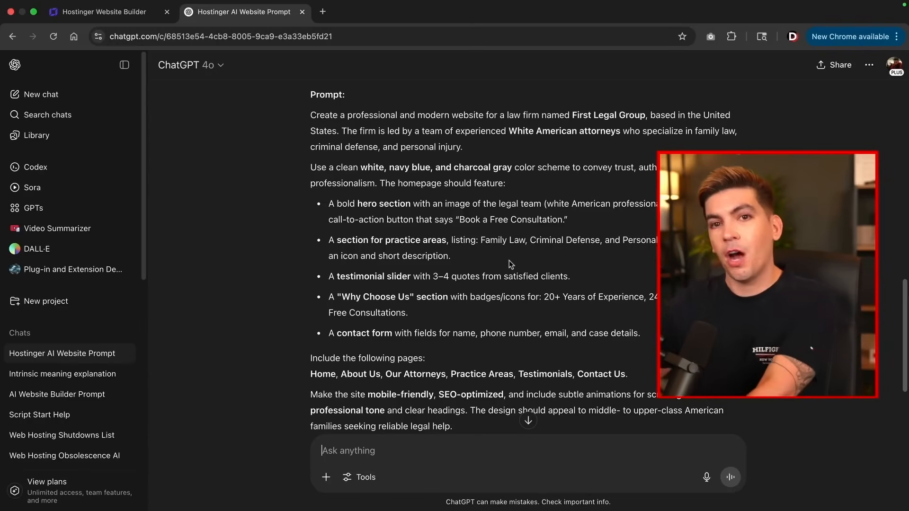
scroll(511, 264, down, 5)
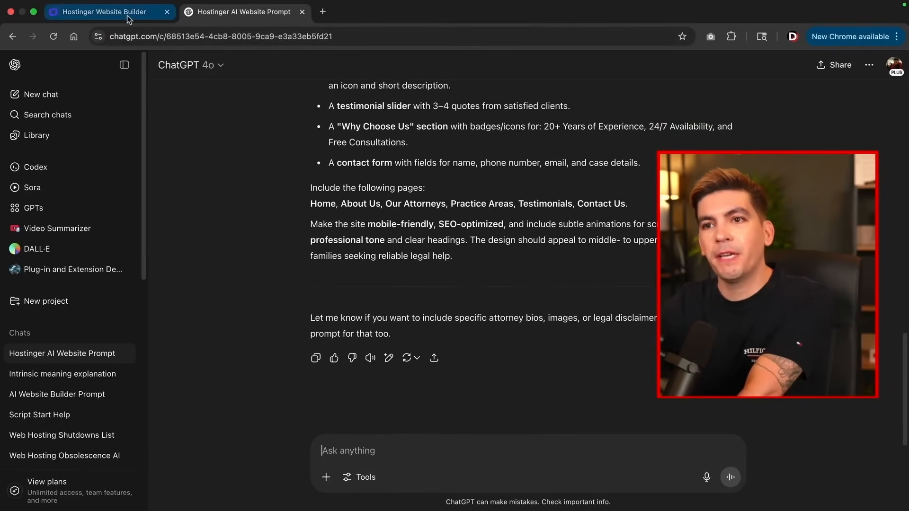
Ask ChatGPT to shorten the website prompt to 700 characters
click(124, 13)
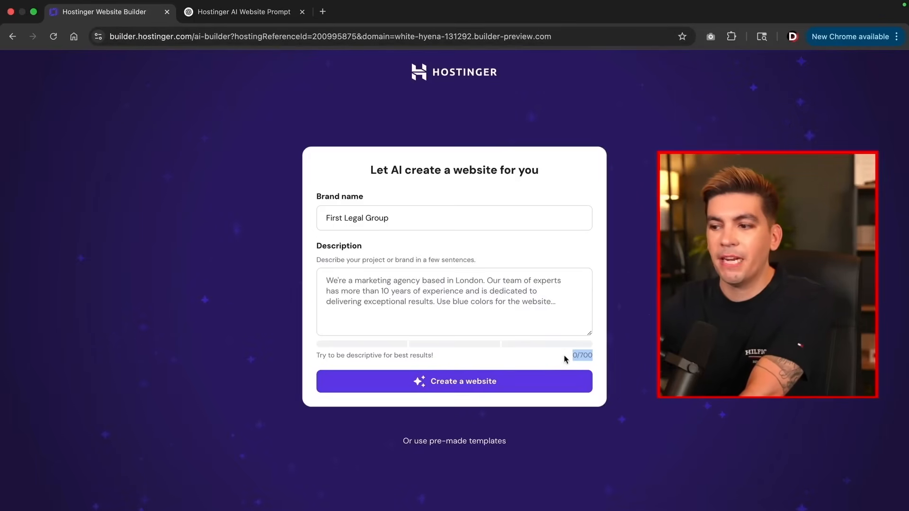
click(236, 15)
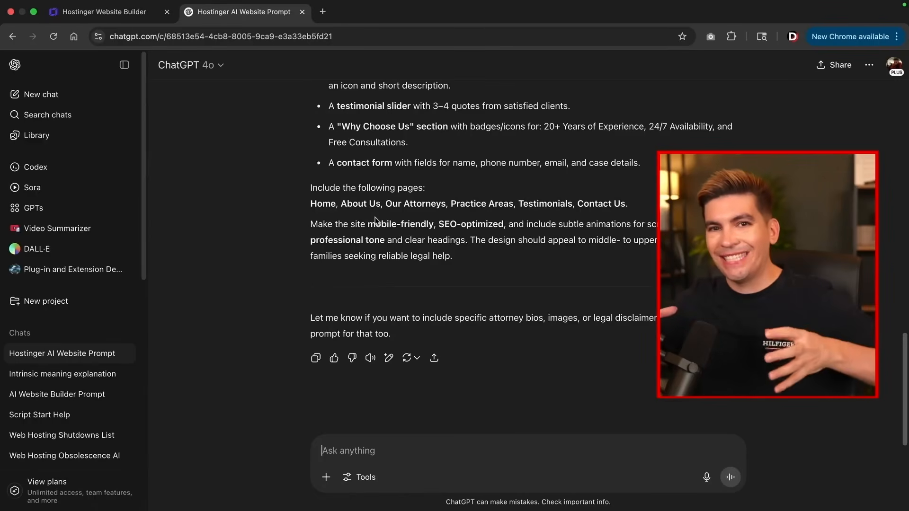
text(can you make this prompt  700 characters for the ai website builder? This is the max the ai builder allows)
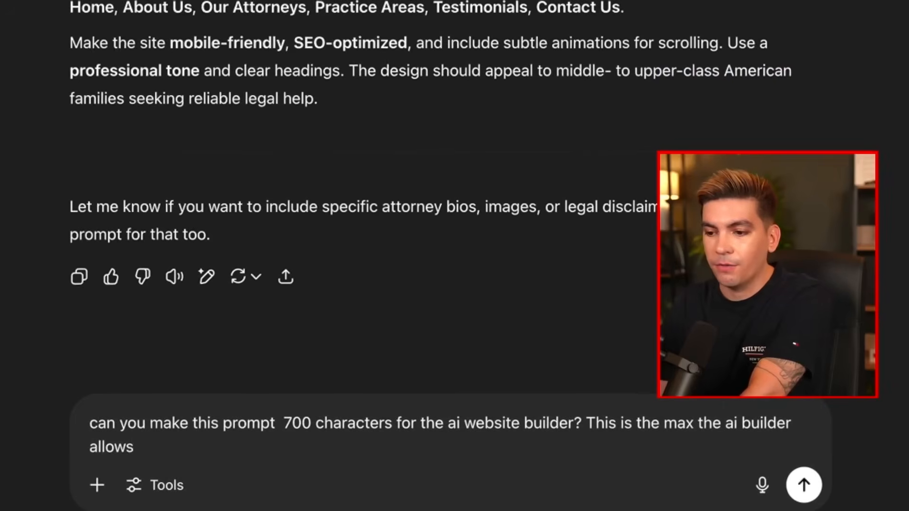
key(Return)
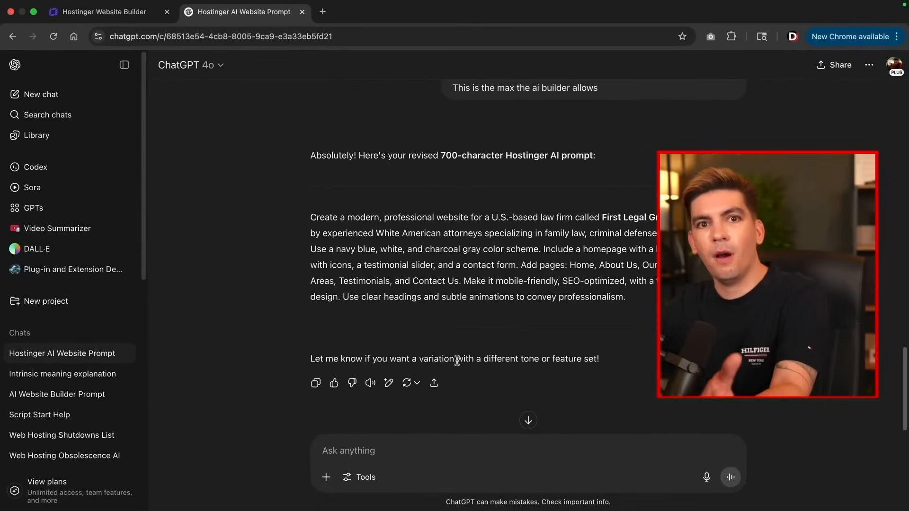
Copy the shortened First Legal Group prompt and return to the website builder
drag(638, 303, 277, 223)
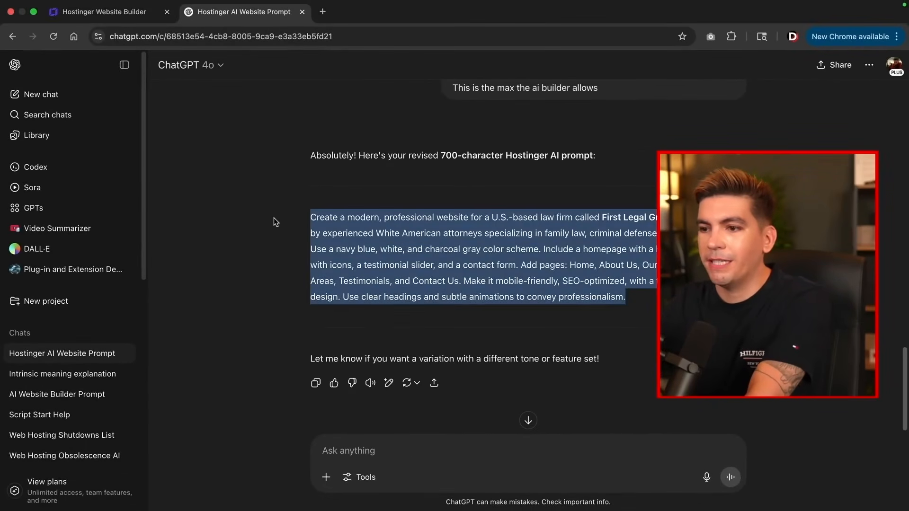
right_click(341, 221)
click(360, 247)
click(109, 13)
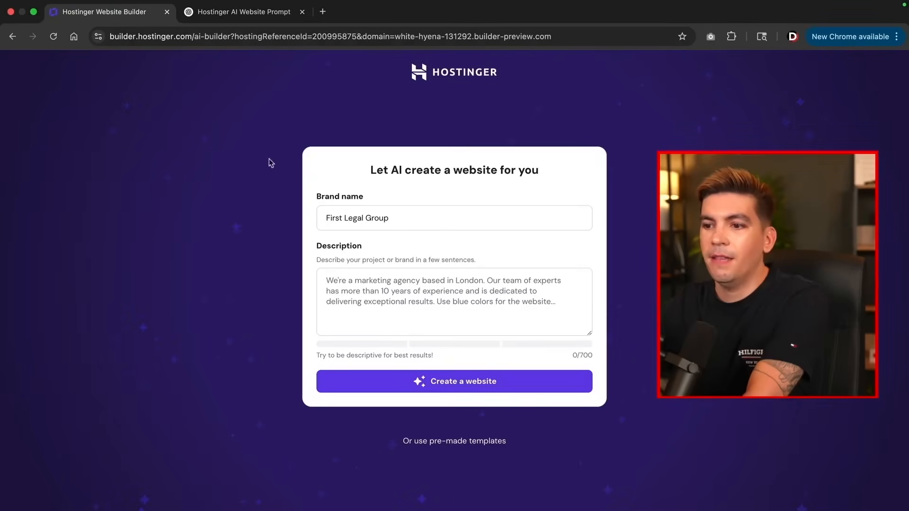
Paste the 604-character law firm prompt into Description and create the website
right_click(347, 292)
click(364, 374)
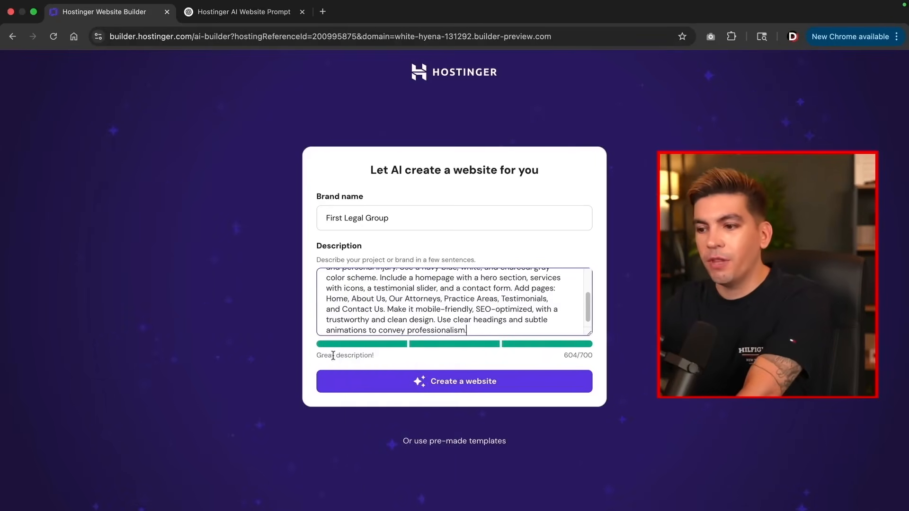
click(413, 386)
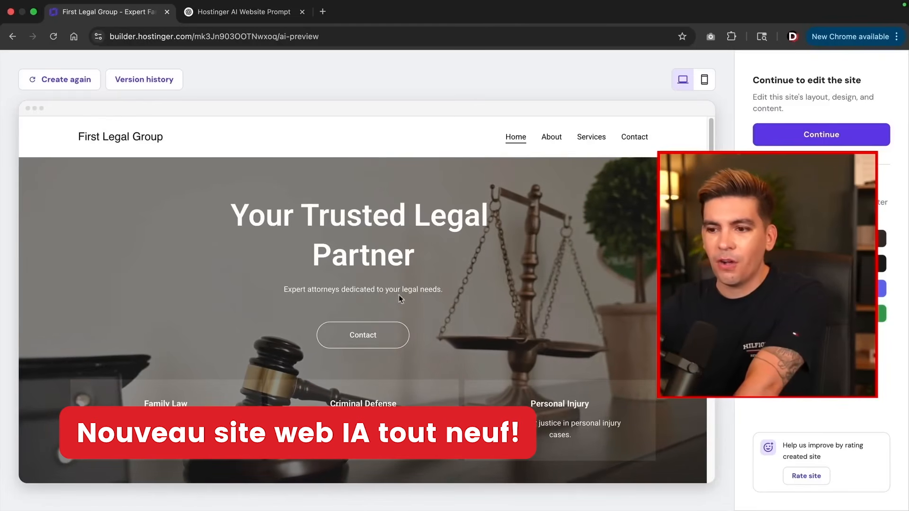
Scroll the First Legal Group preview past legal services and client feedback to the contact form
scroll(405, 285, down, 10)
scroll(405, 284, down, 2)
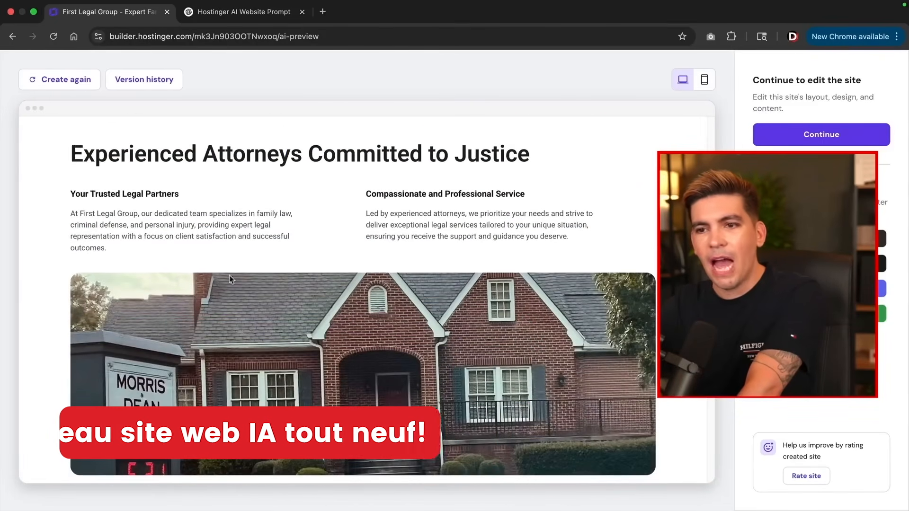
scroll(320, 340, down, 10)
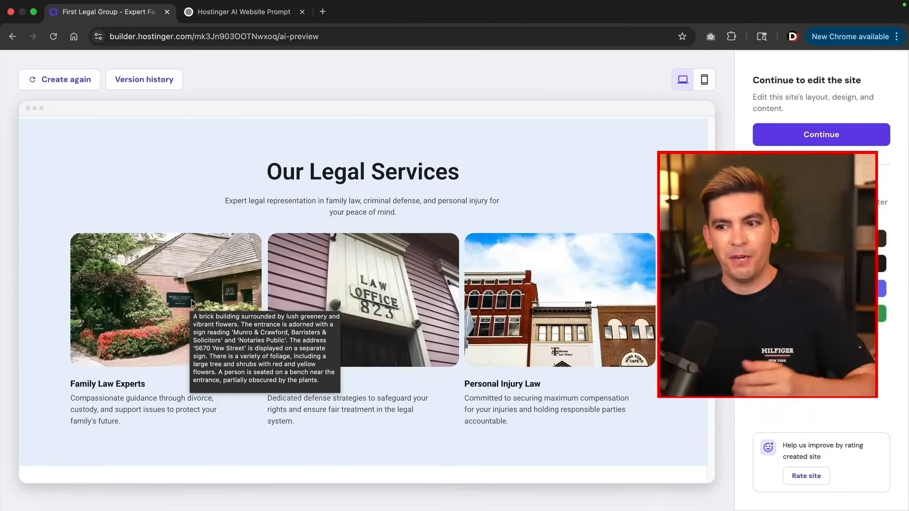
scroll(249, 299, down, 10)
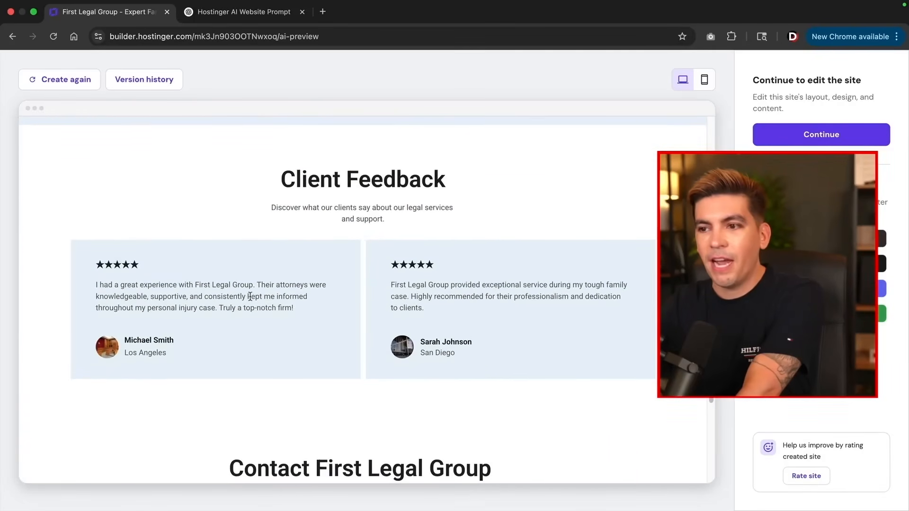
scroll(250, 300, down, 6)
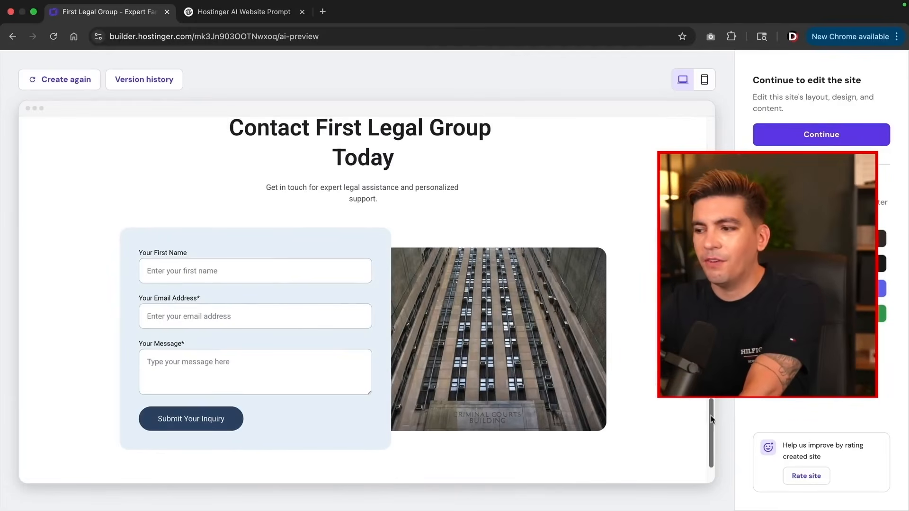
scroll(711, 416, up, 1)
scroll(710, 413, up, 1)
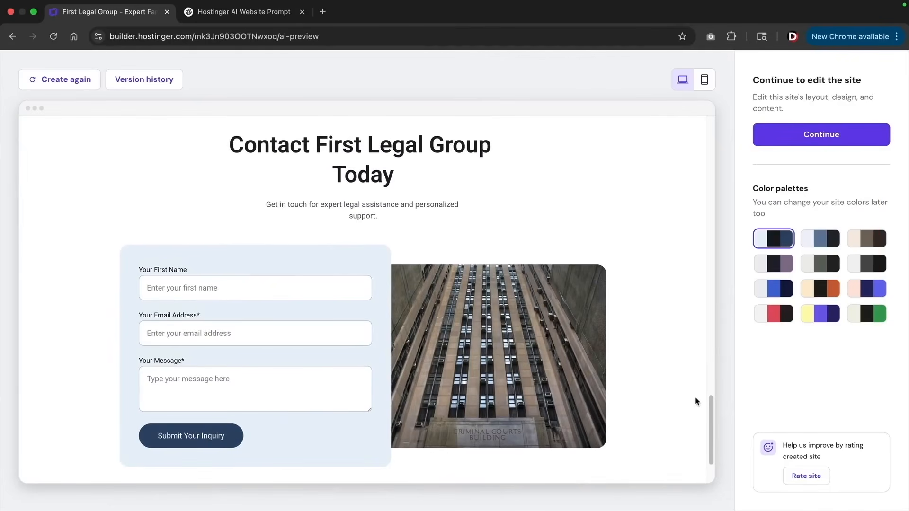
Try the grey-black, mauve, blue-navy, peach-orange, green and yellow-purple colour palettes
click(826, 242)
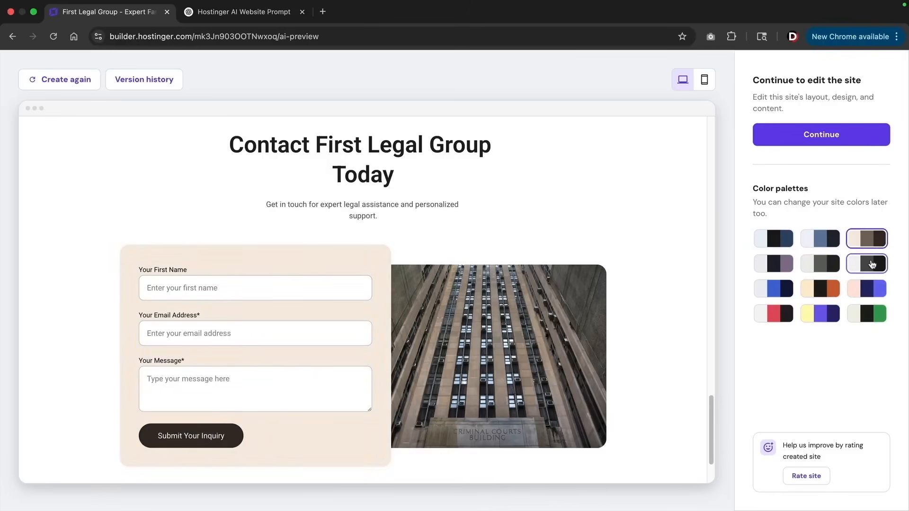
click(853, 267)
click(787, 268)
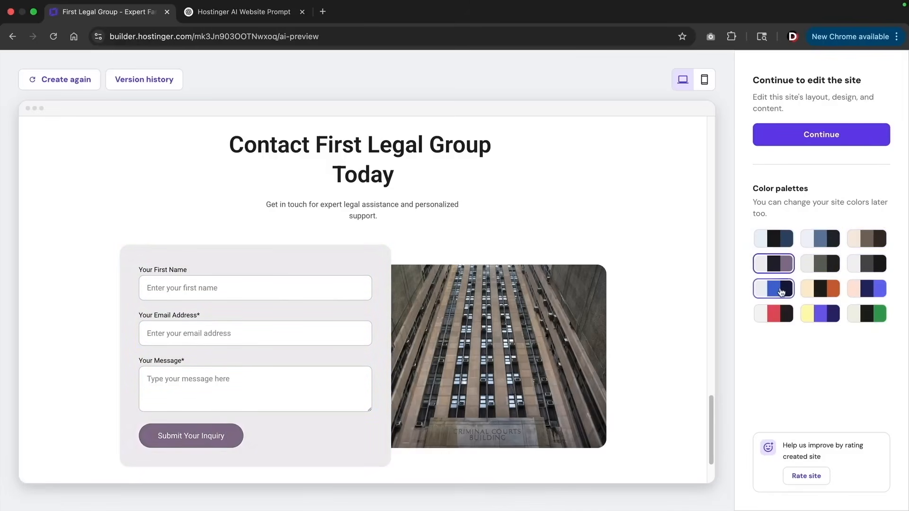
click(787, 288)
click(820, 288)
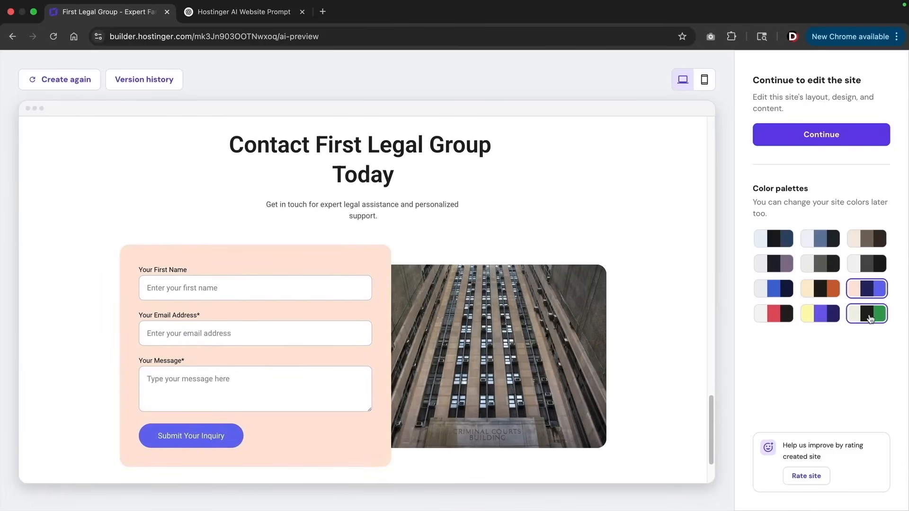
click(870, 319)
click(814, 318)
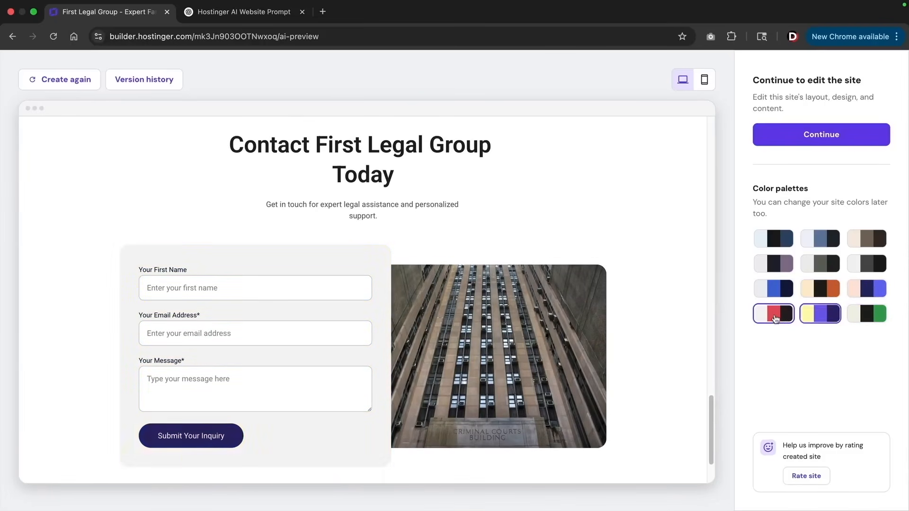
Scroll the recoloured site preview back up to the top
drag(709, 416, 710, 456)
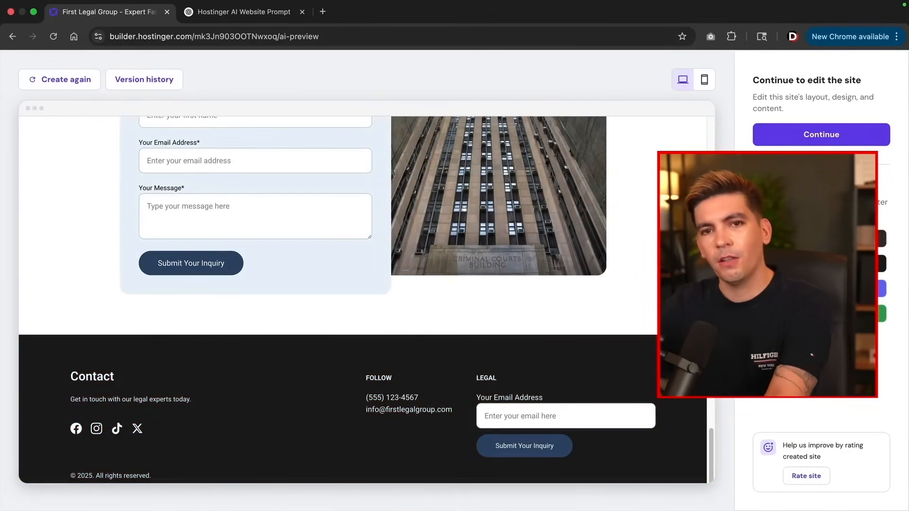
drag(711, 450, 712, 420)
scroll(715, 420, up, 1)
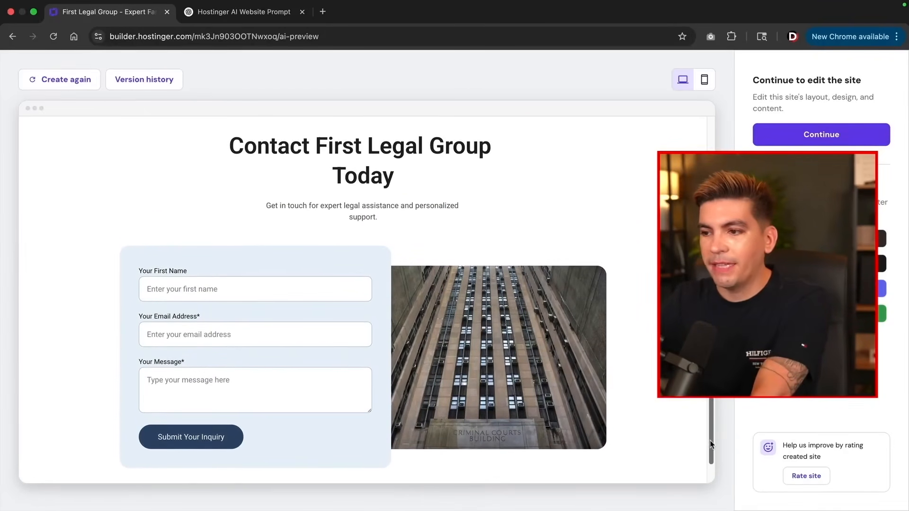
scroll(709, 439, up, 10)
scroll(362, 300, up, 15)
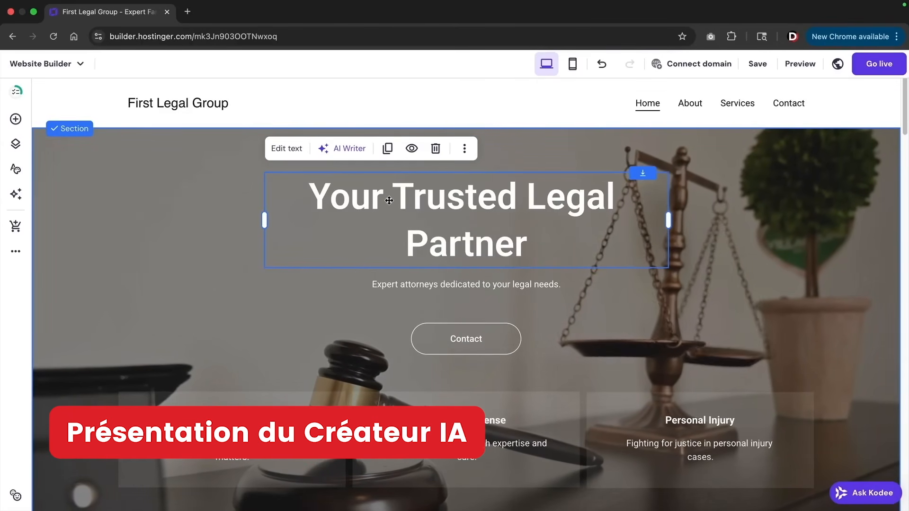
double_click(429, 199)
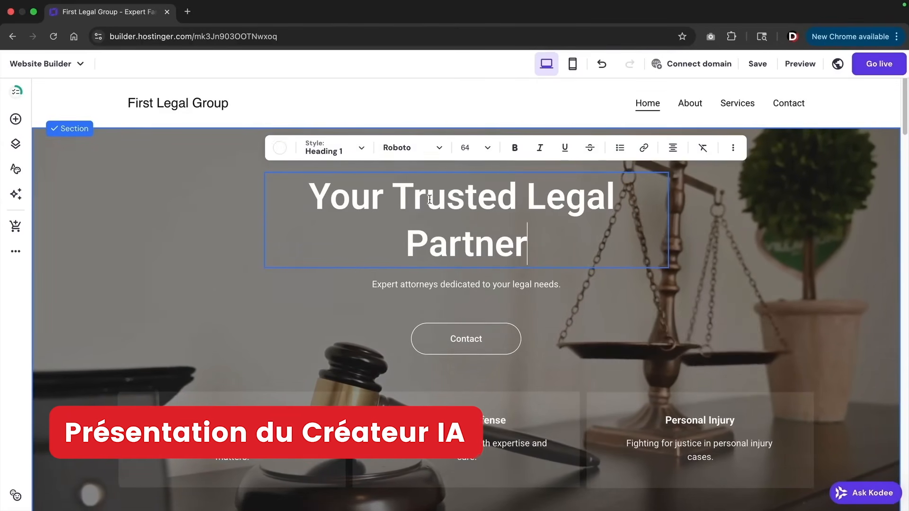
click(278, 151)
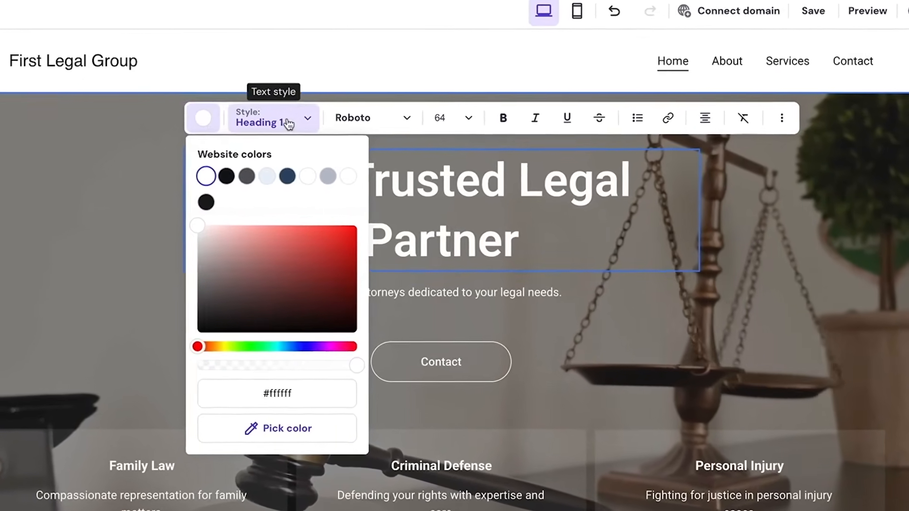
click(339, 150)
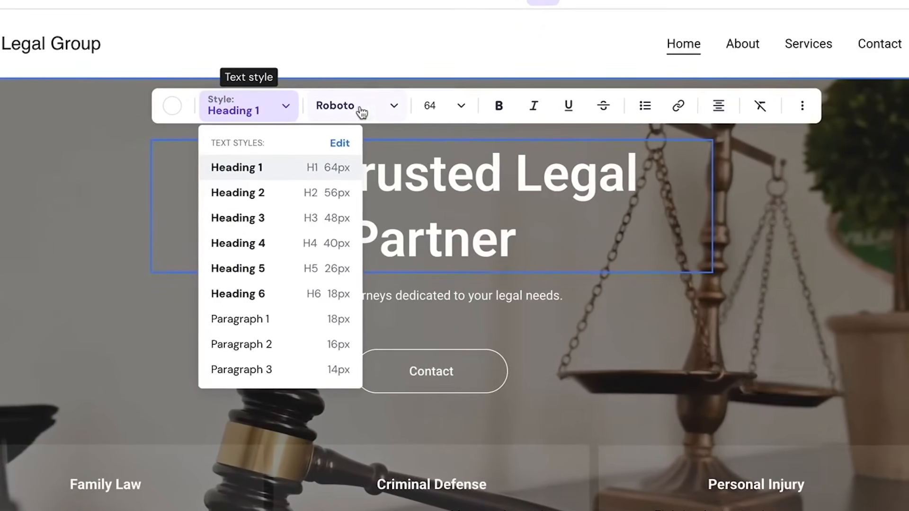
click(364, 110)
click(432, 106)
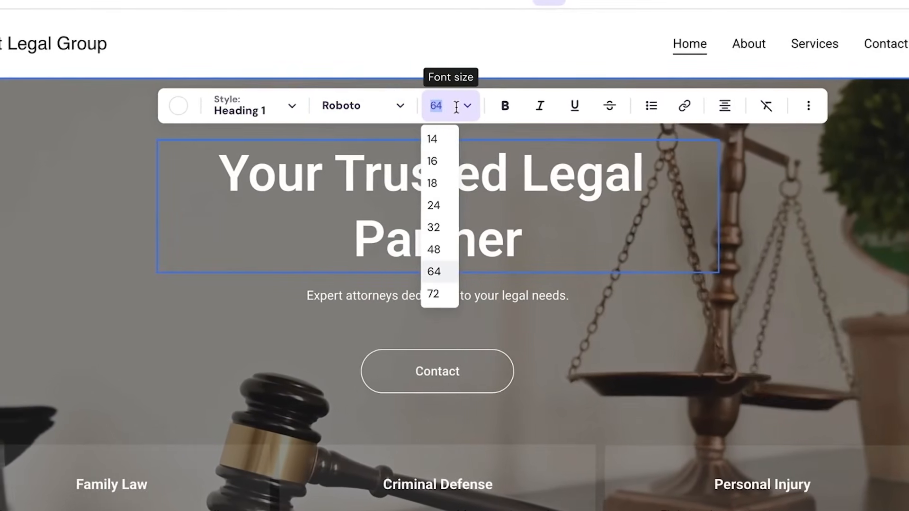
click(456, 107)
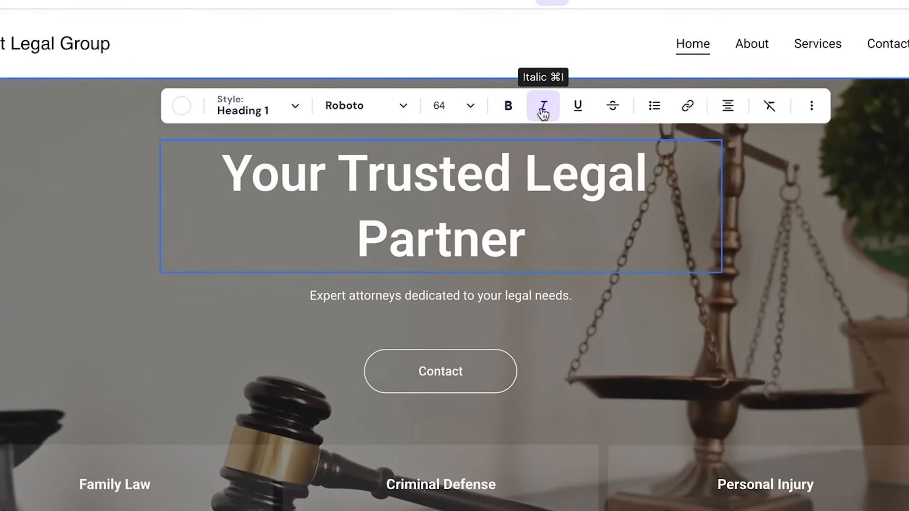
Replace the hero heading with 'My New Ai Website!' and place it just above the tagline
click(523, 192)
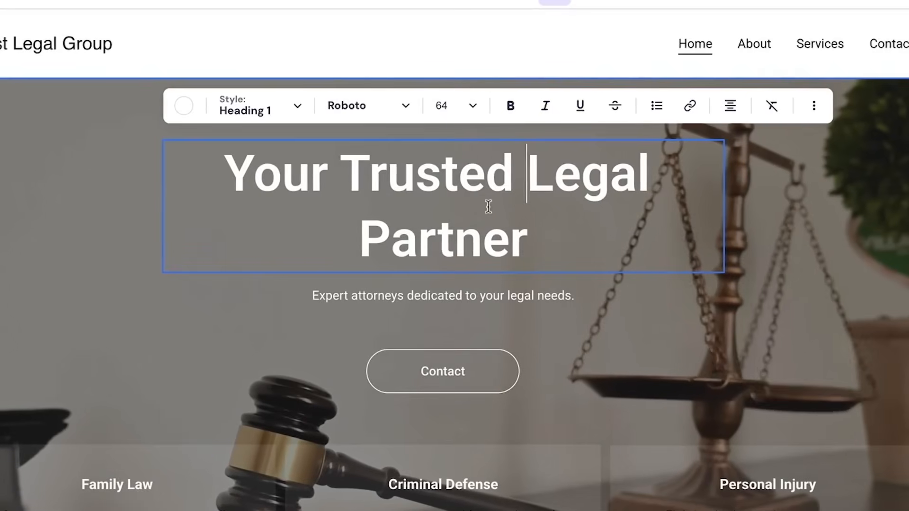
triple_click(471, 237)
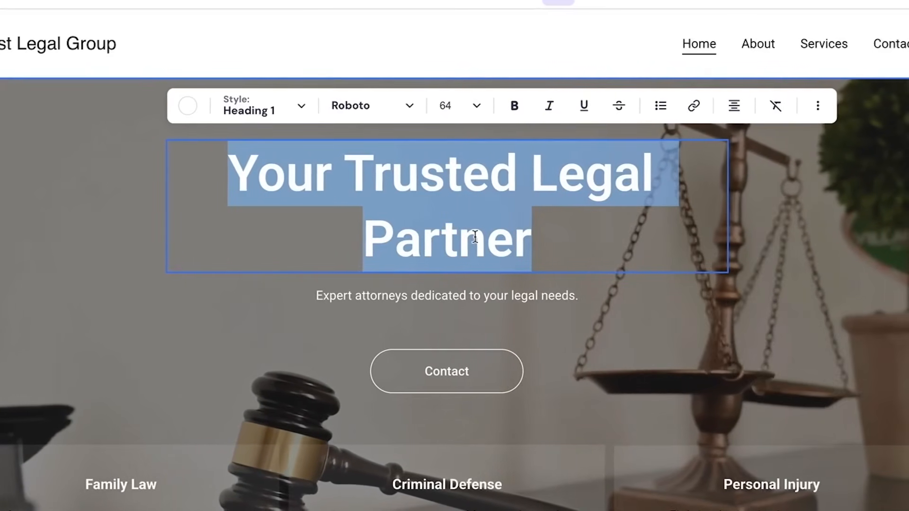
text(My New Ai Website!)
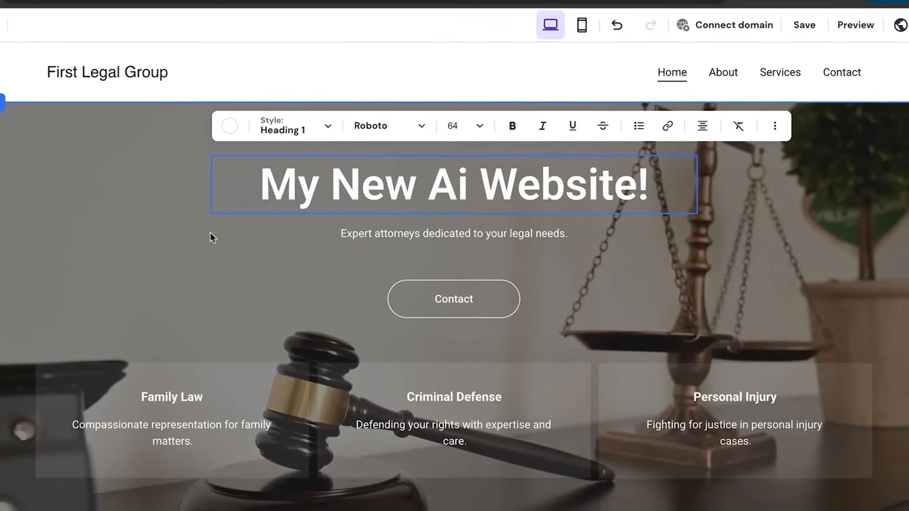
key(Escape)
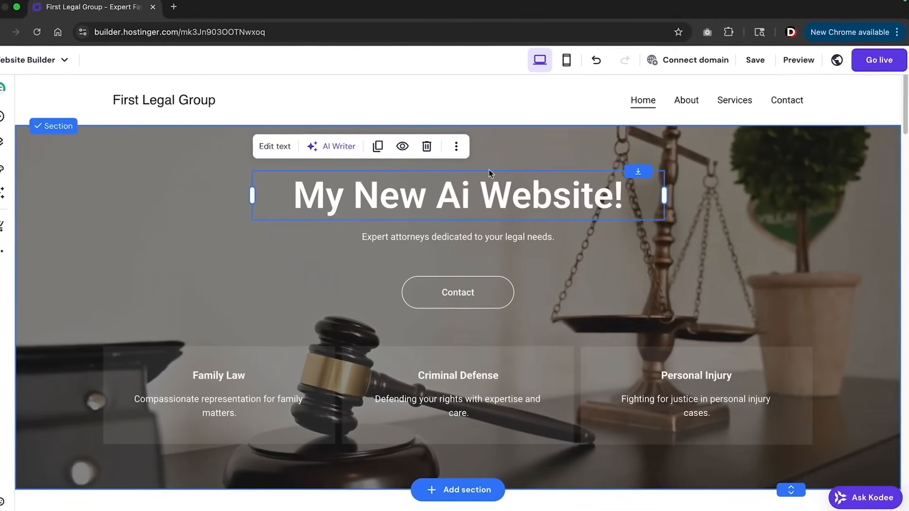
drag(495, 189, 425, 203)
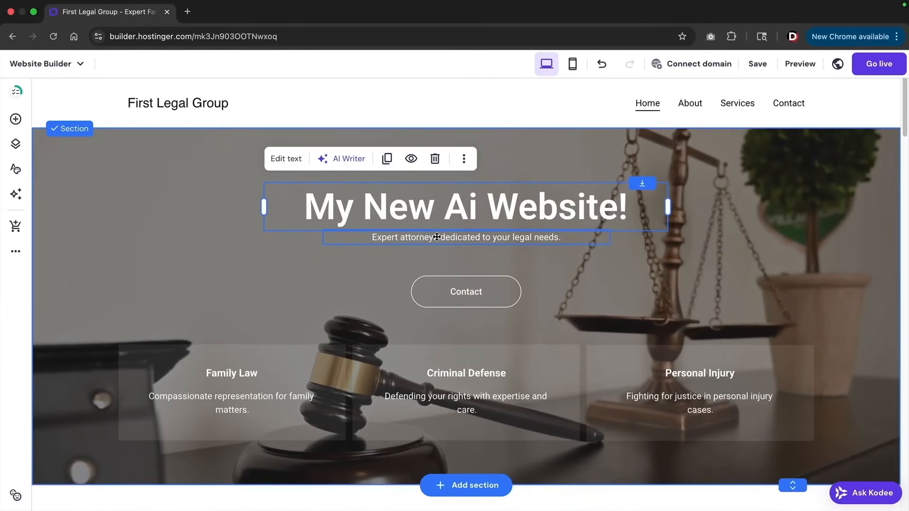
Select the hero subtitle, then open the Contact button's settings showing its web-address link
click(436, 236)
click(436, 237)
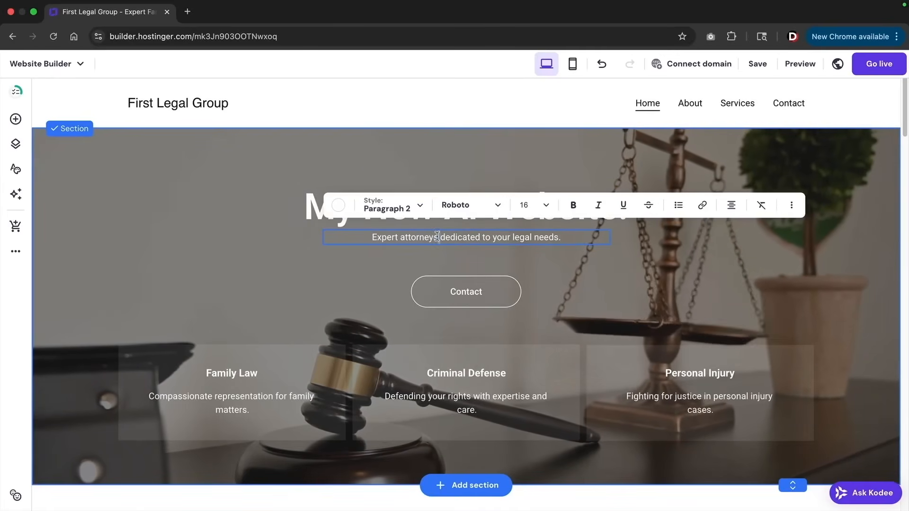
triple_click(437, 236)
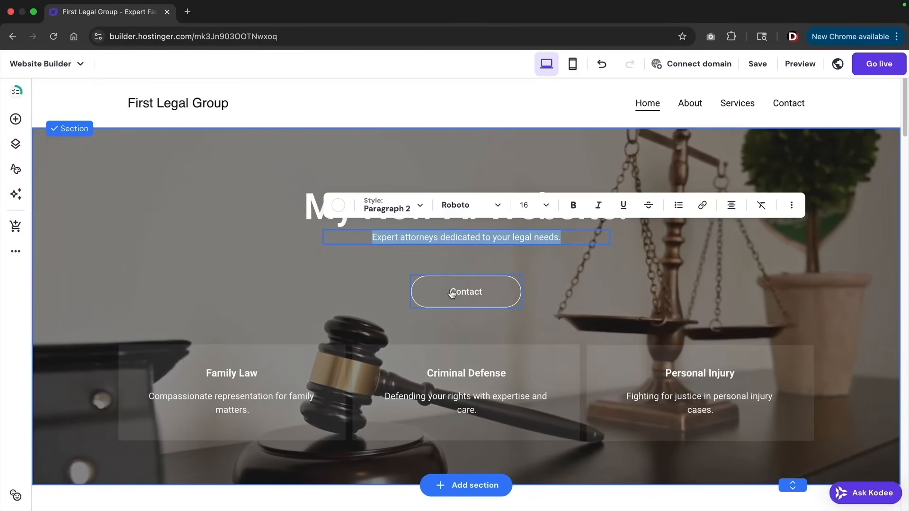
click(452, 293)
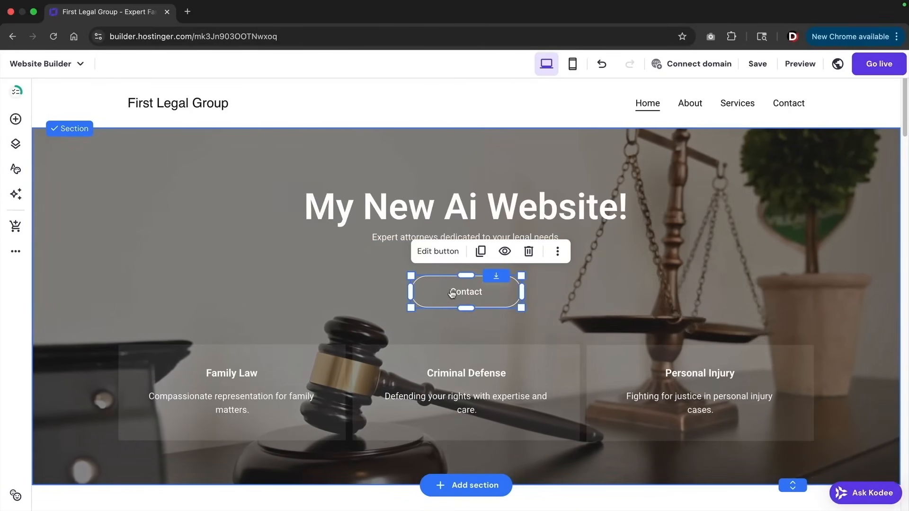
click(450, 254)
scroll(632, 297, down, 2)
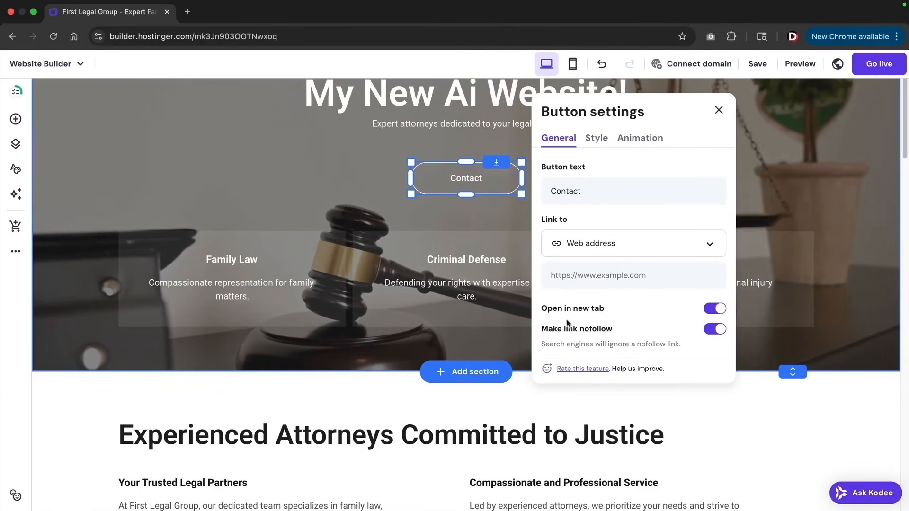
Set the Contact button's hover fill colour to dark #0d141a
scroll(601, 321, up, 3)
click(596, 251)
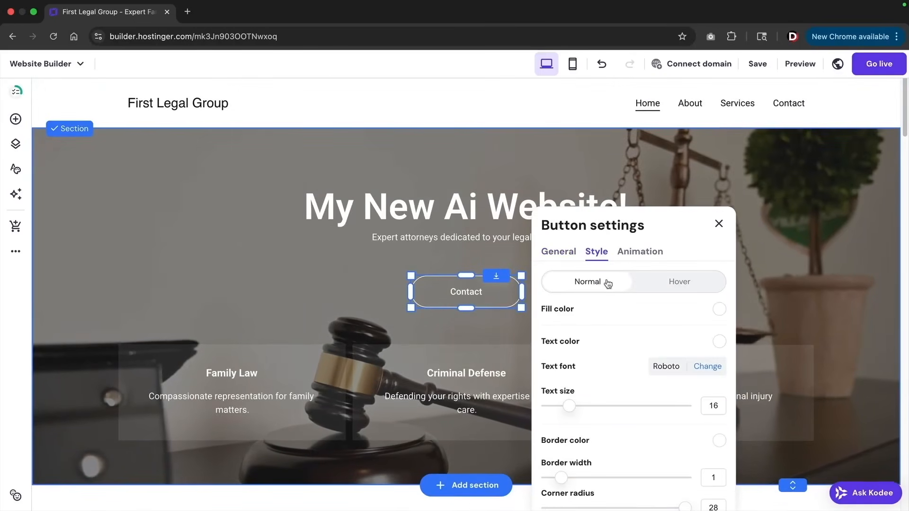
scroll(610, 282, down, 1)
scroll(591, 260, down, 1)
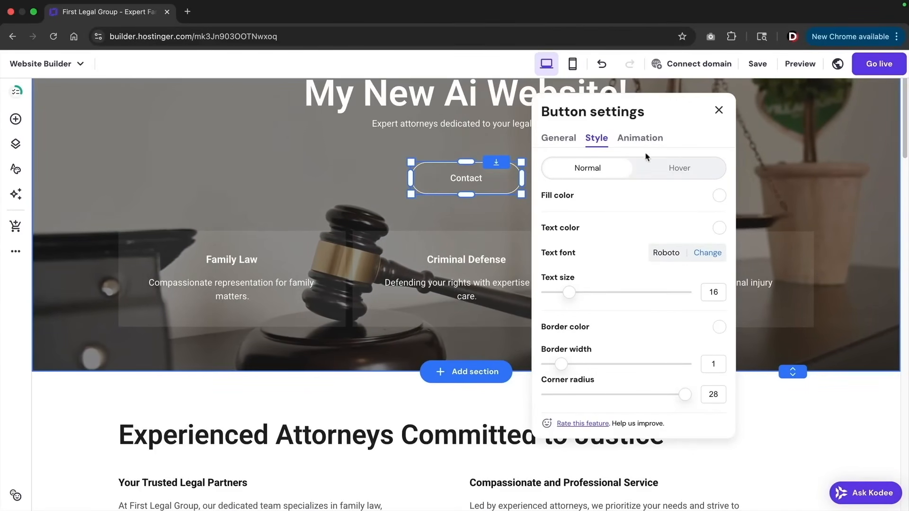
click(652, 174)
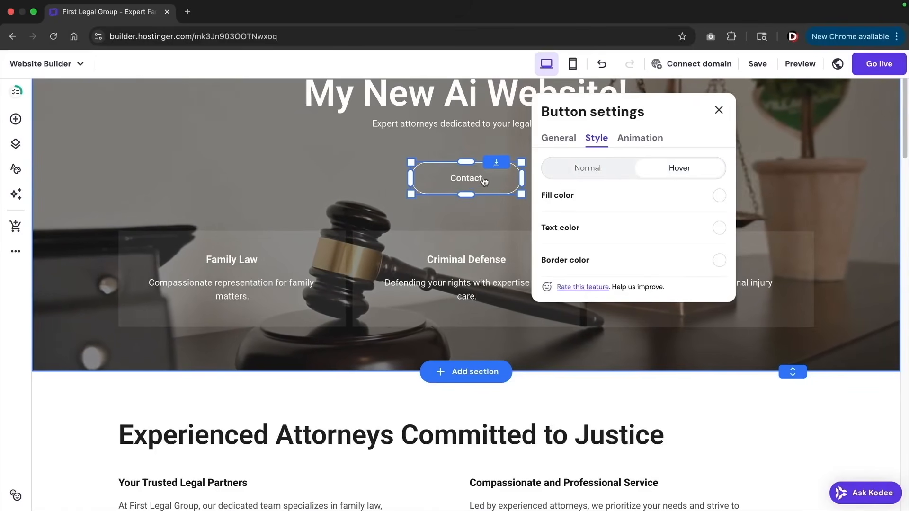
click(716, 203)
click(759, 221)
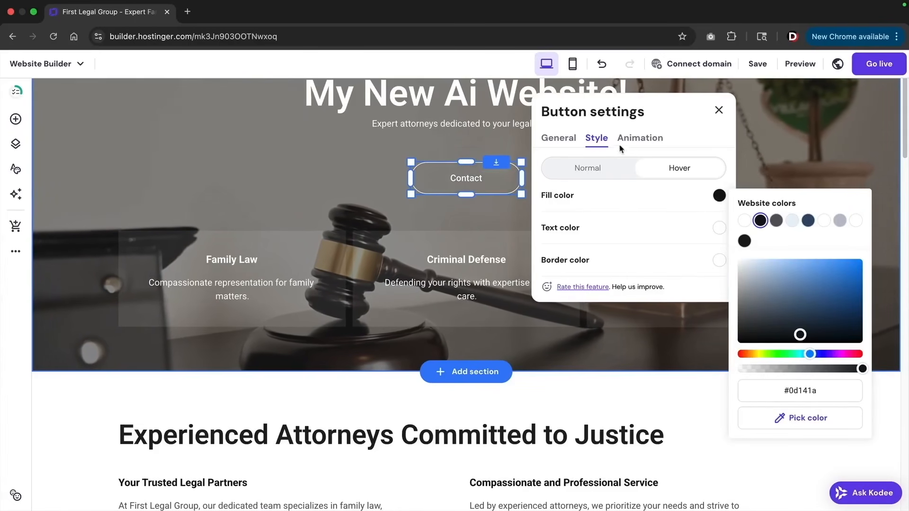
Give the Contact button the Slide animation and close its settings
click(641, 138)
click(673, 263)
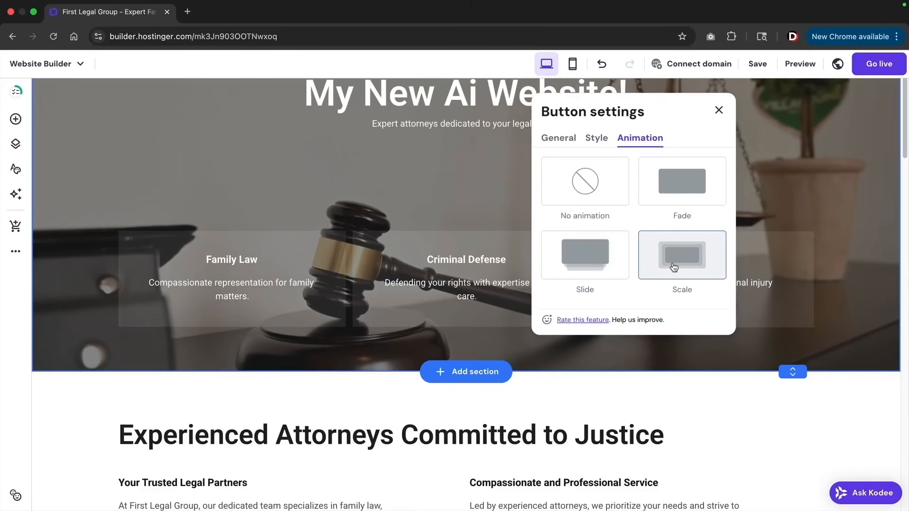
click(580, 257)
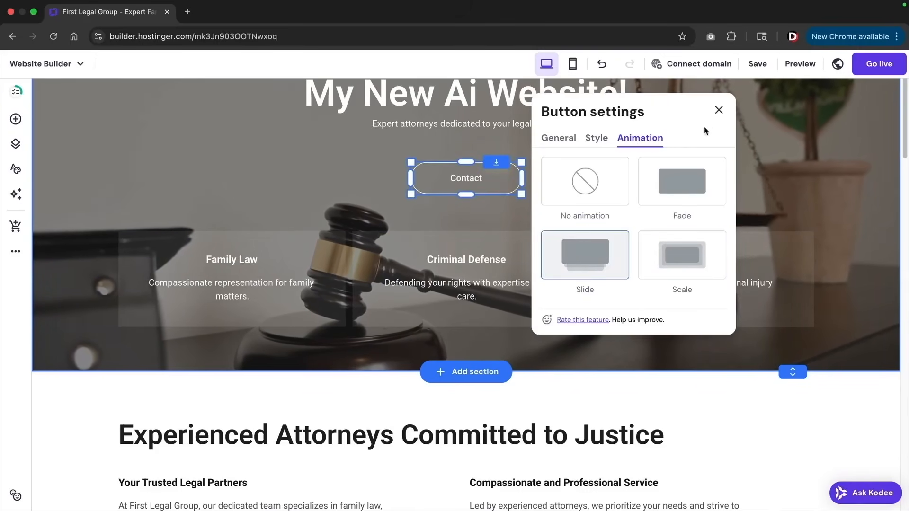
click(718, 110)
scroll(358, 298, up, 3)
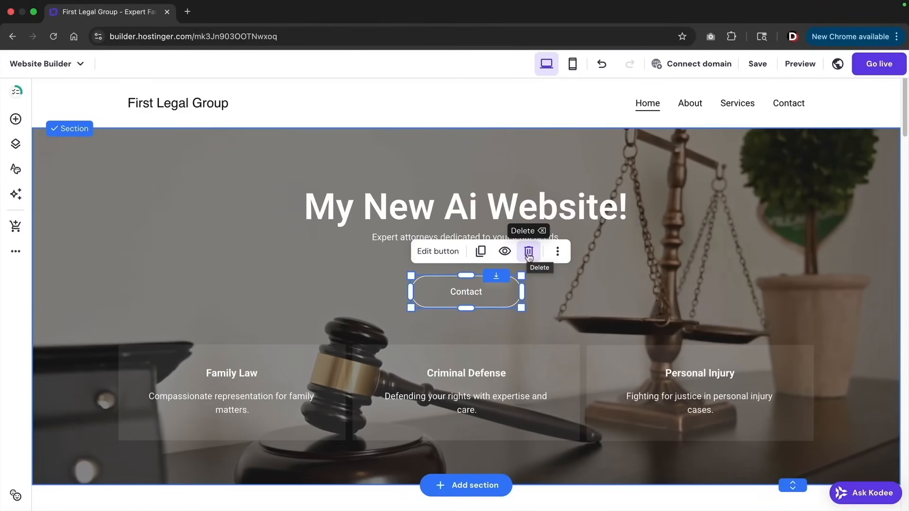
Delete the hero Contact button, undo to restore it, and select it again
click(529, 253)
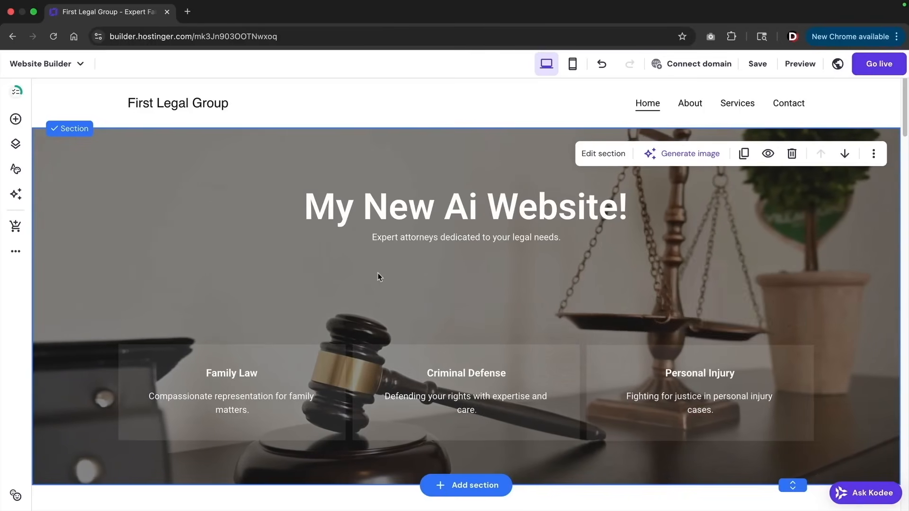
click(602, 66)
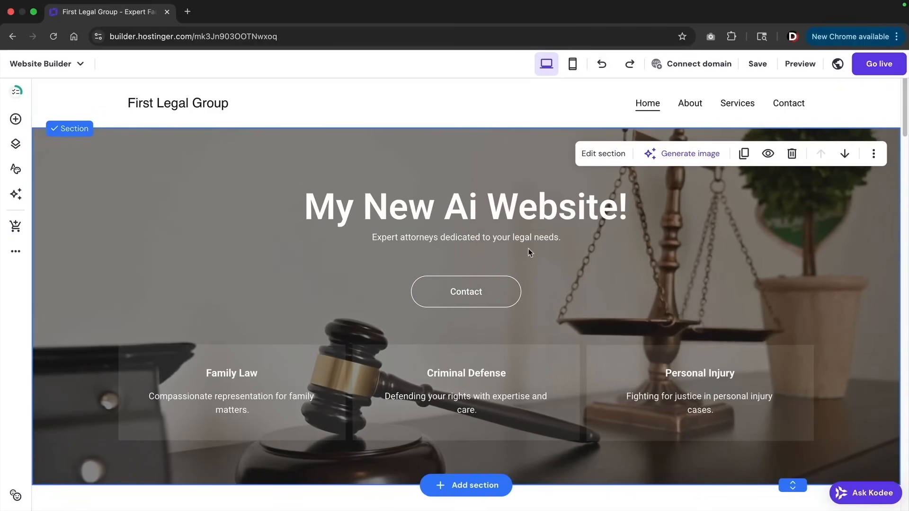
click(478, 290)
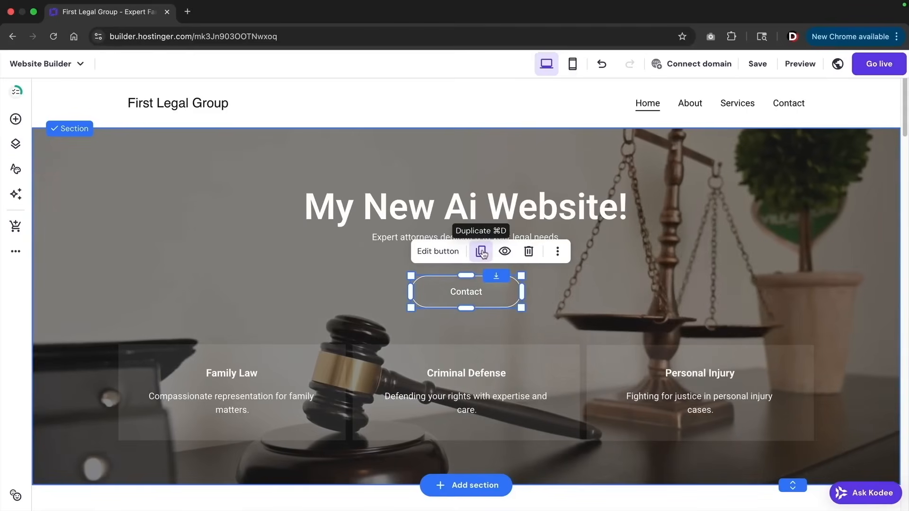
Duplicate the Contact button and arrange both copies side by side in the hero
click(481, 252)
drag(470, 270, 554, 278)
drag(453, 307, 381, 290)
drag(555, 296, 523, 294)
drag(399, 295, 400, 295)
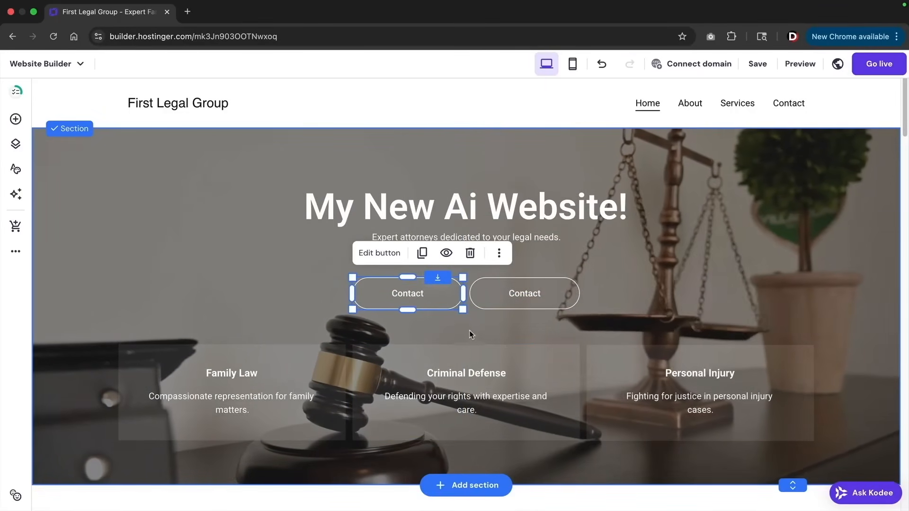
Fill the left Contact button with black #1a1a1a
click(440, 301)
click(440, 301)
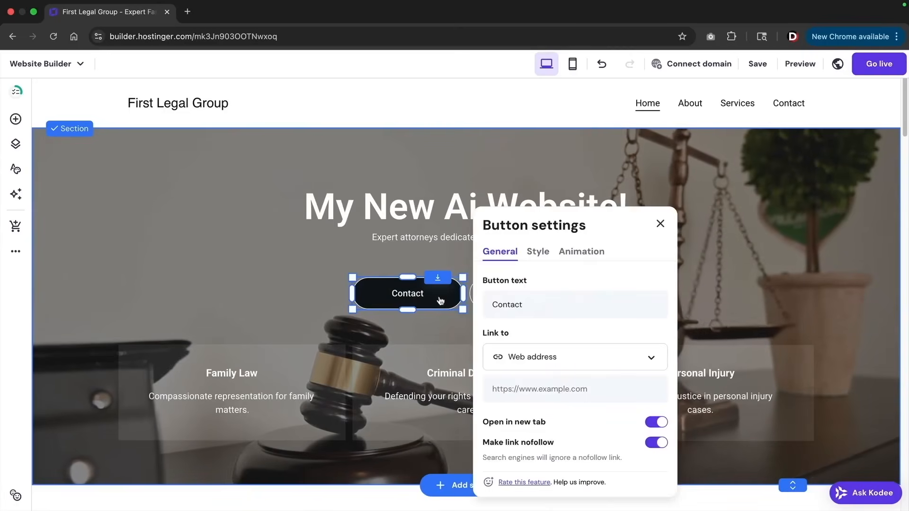
click(537, 258)
scroll(615, 287, down, 2)
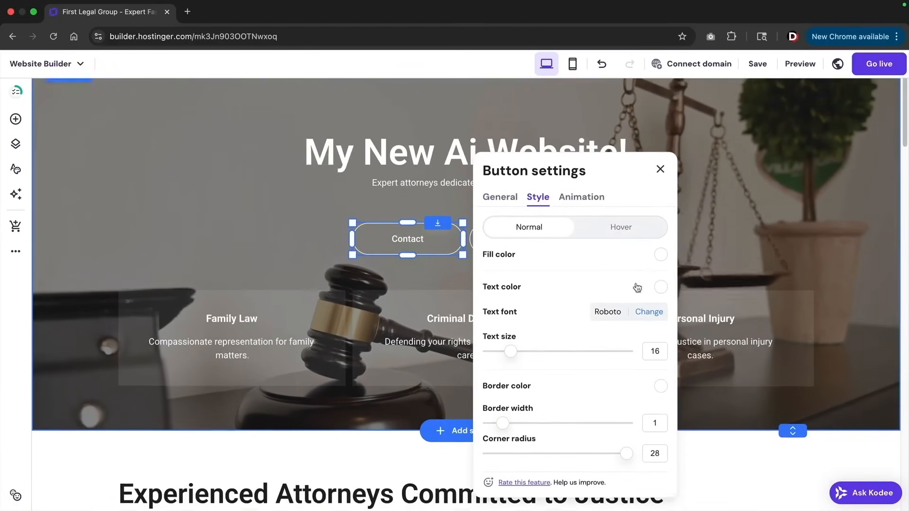
click(660, 252)
click(685, 297)
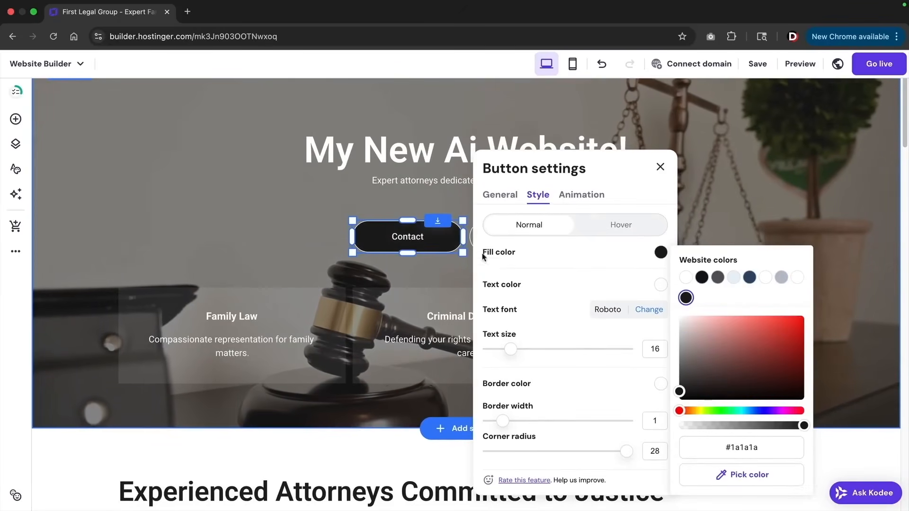
Link the left Contact button to the site's Contact page and close its settings
click(500, 195)
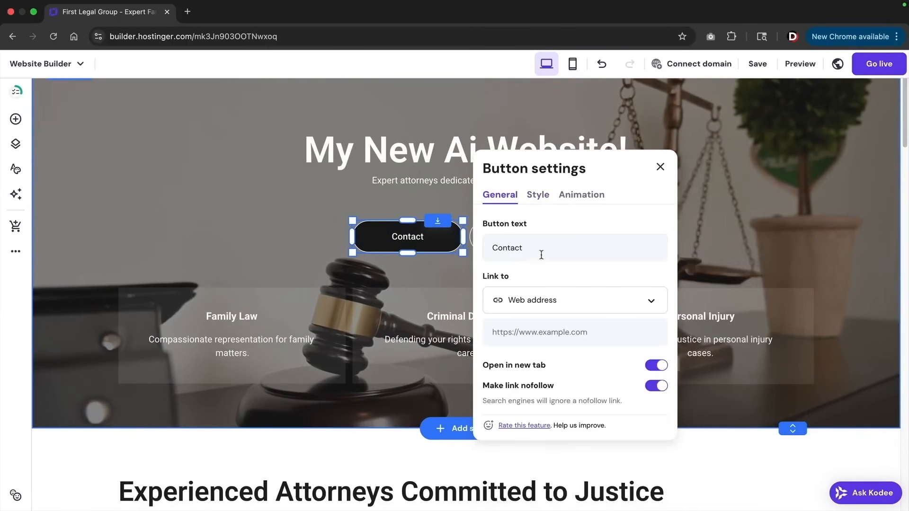
click(559, 306)
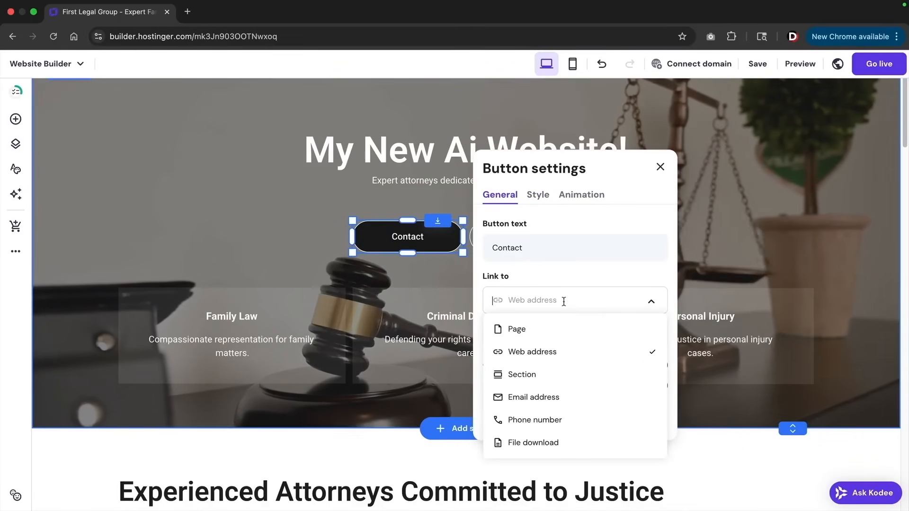
click(549, 327)
click(546, 333)
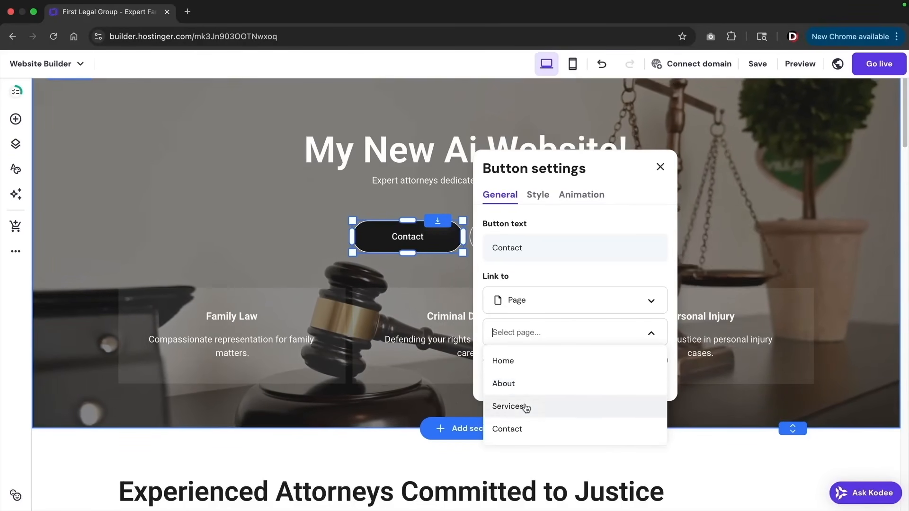
click(521, 429)
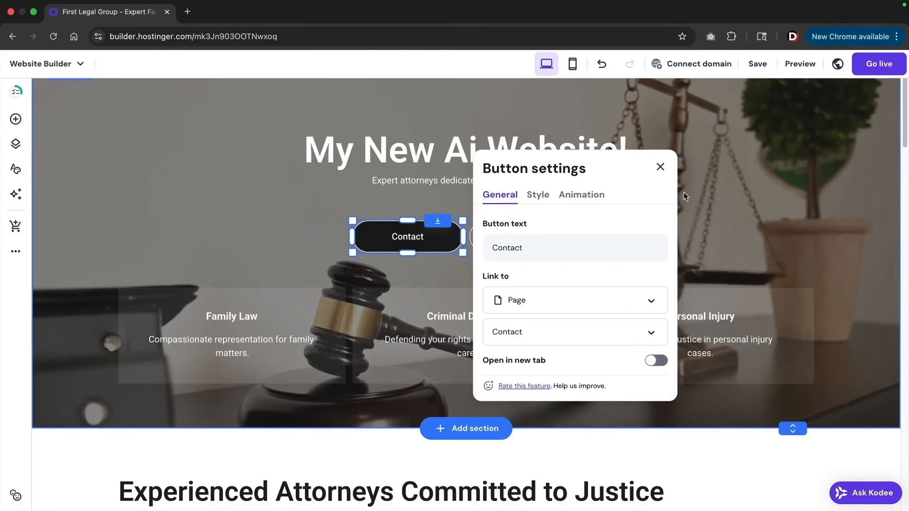
click(660, 167)
scroll(458, 246, up, 2)
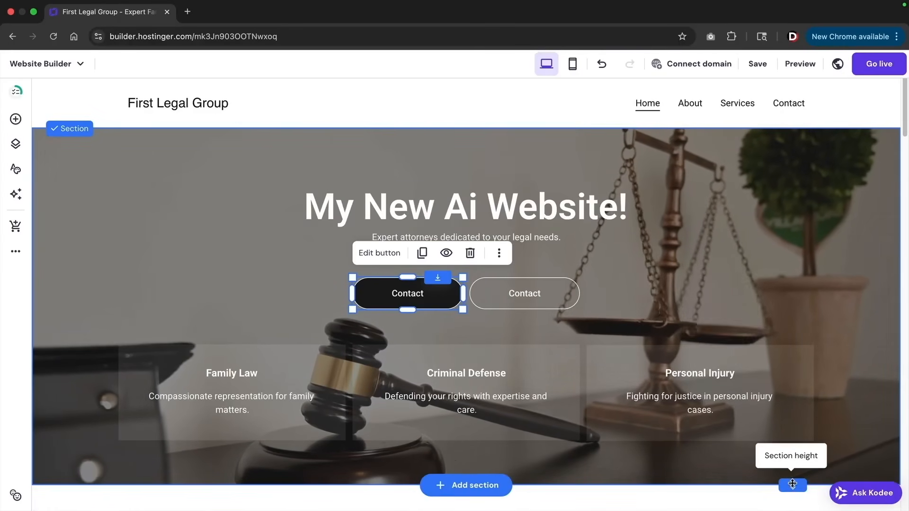
Shorten the hero slightly and try a dark blue #2f4a6d colour background
mouse_move(792, 484)
mouse_down()
mouse_move(792, 455)
mouse_move(795, 495)
mouse_move(793, 487)
mouse_up()
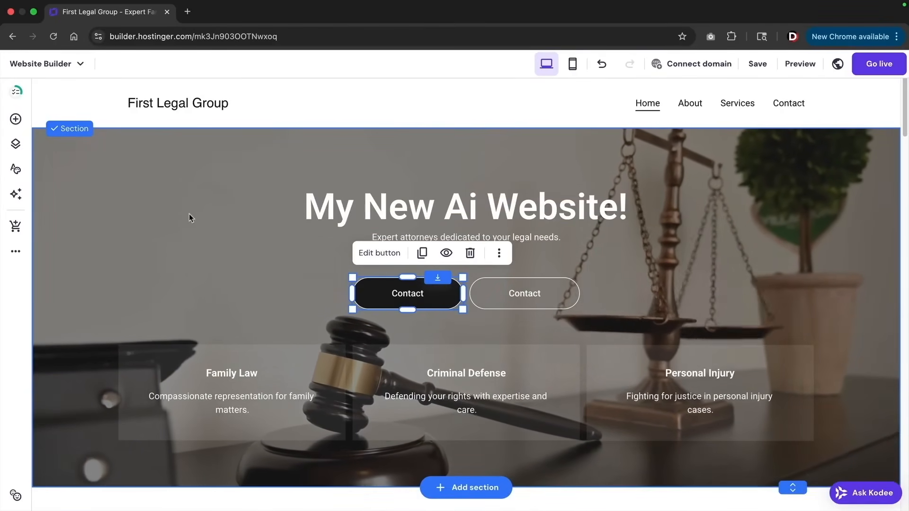
click(124, 177)
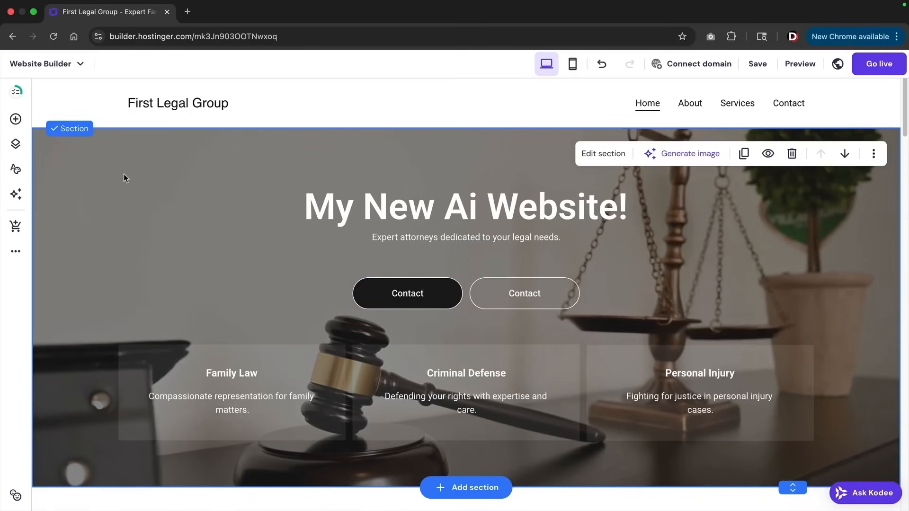
click(611, 159)
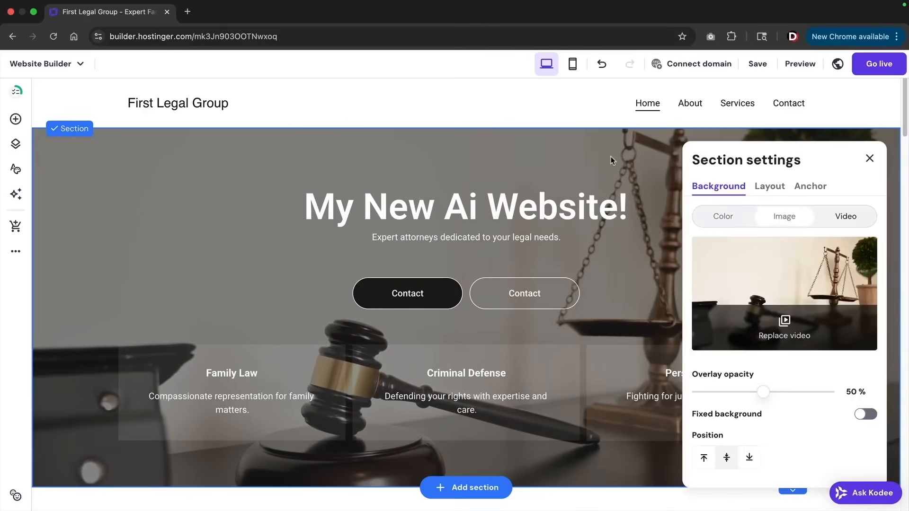
click(721, 218)
click(870, 244)
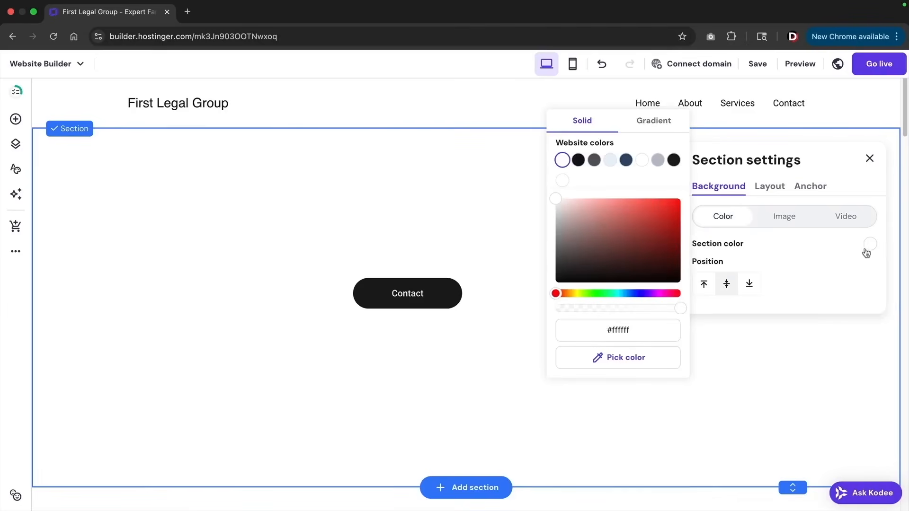
click(625, 160)
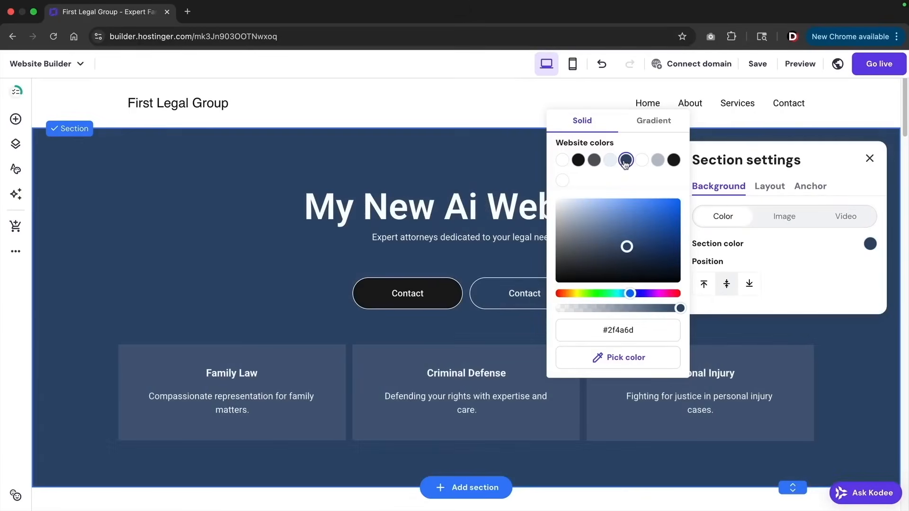
click(318, 181)
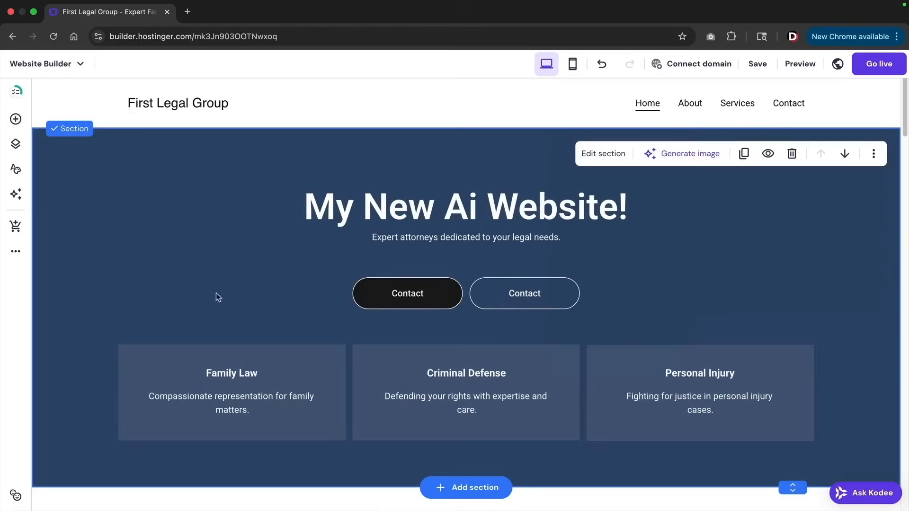
Switch the hero background to Image and open the media library to replace it
click(600, 156)
click(784, 217)
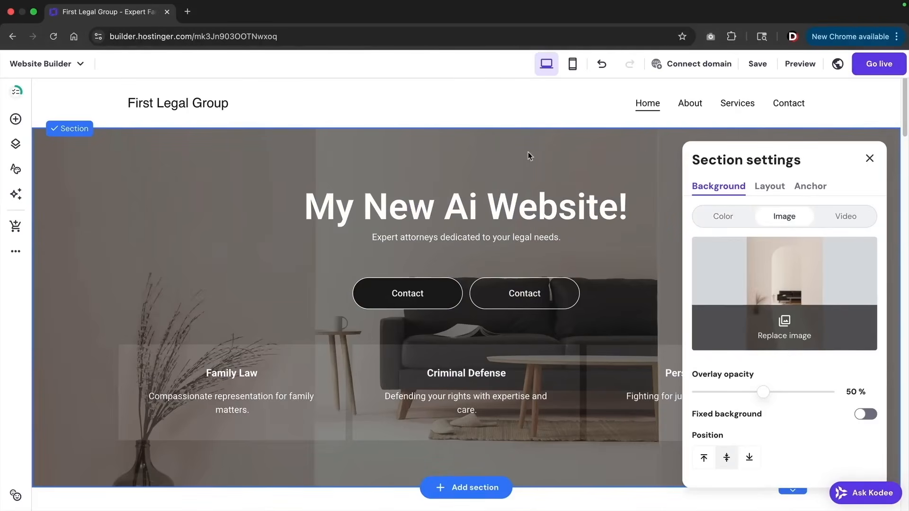
click(846, 218)
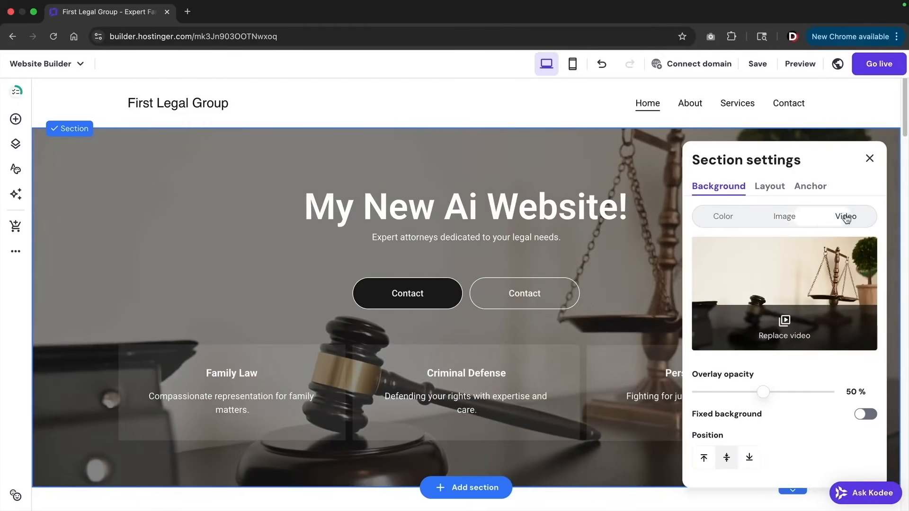
click(792, 215)
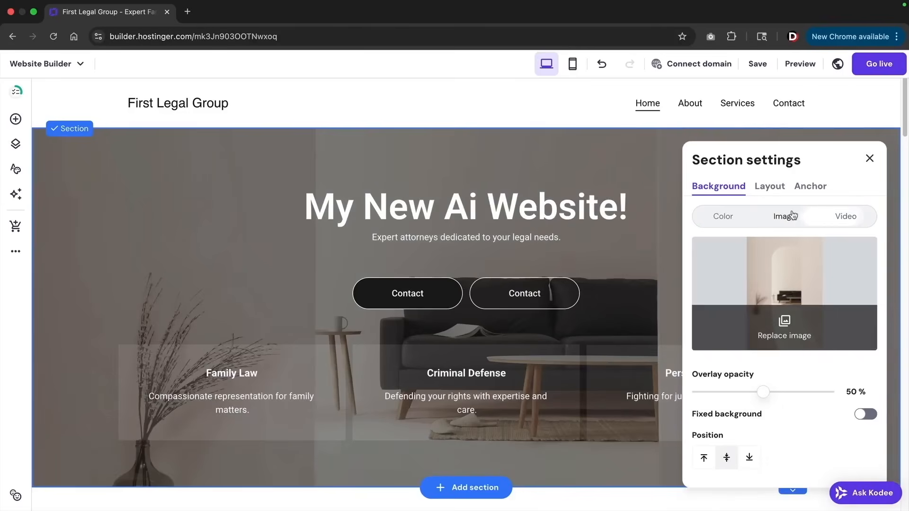
click(792, 327)
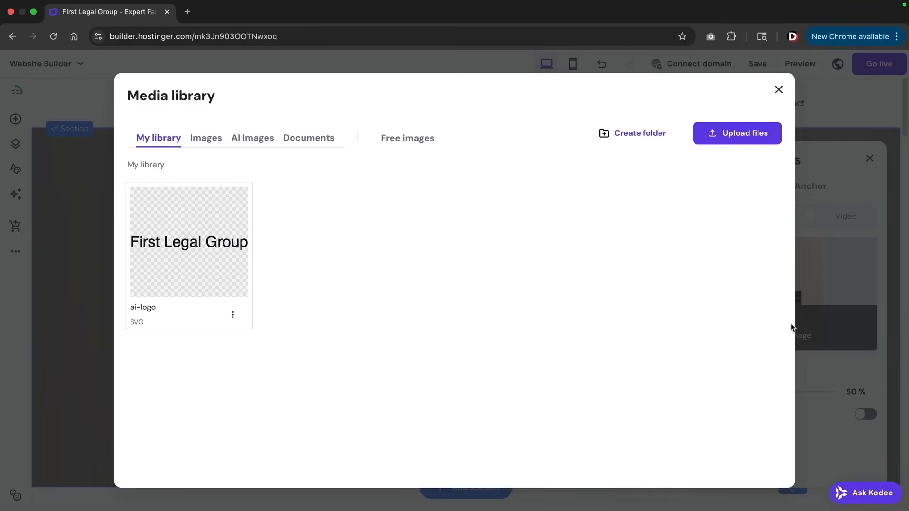
Search the free images for lawyer and add the courthouse-columns photo as the hero background
click(409, 142)
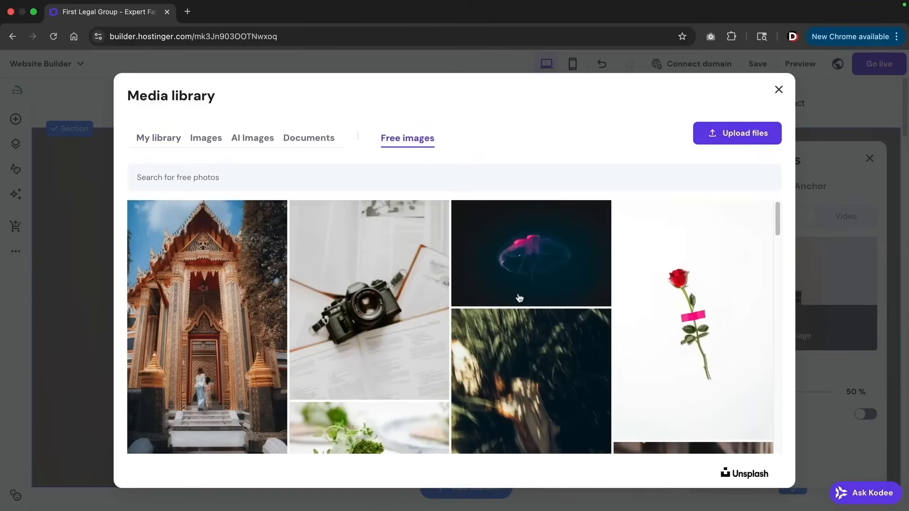
scroll(519, 298, down, 10)
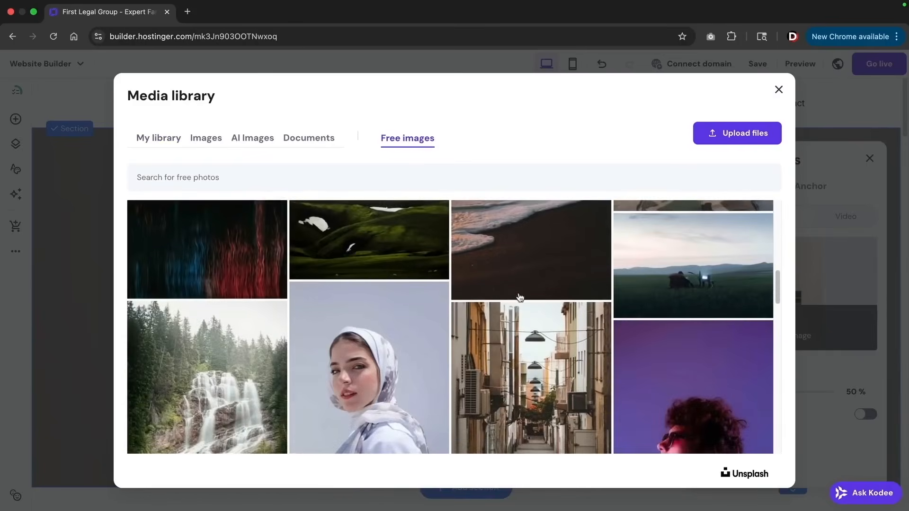
scroll(519, 298, down, 5)
scroll(517, 296, up, 15)
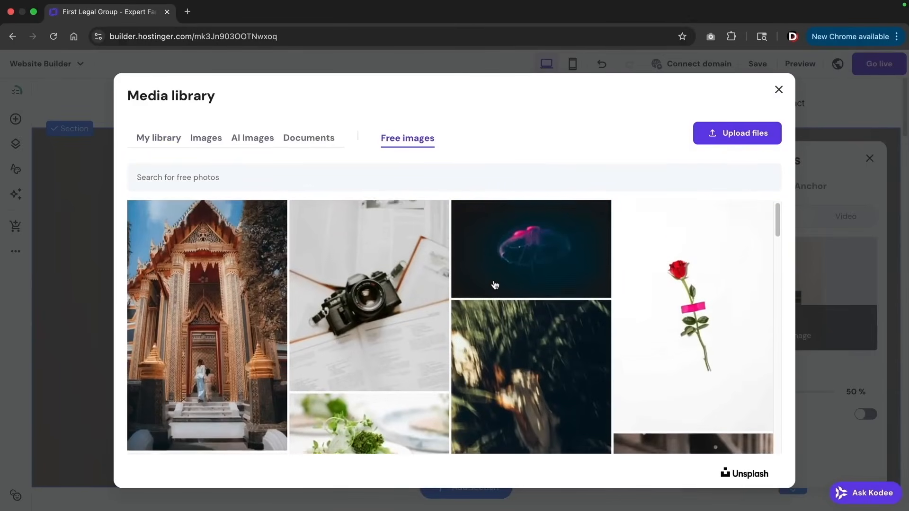
click(238, 178)
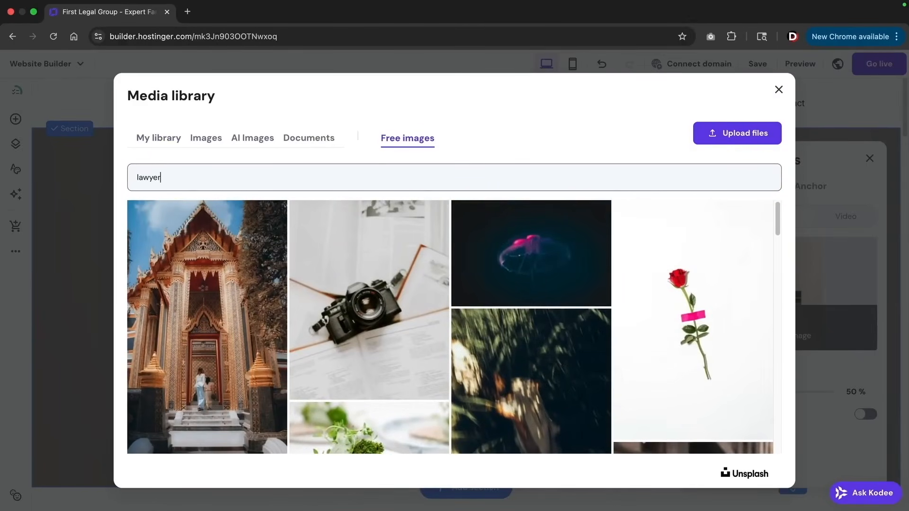
scroll(571, 317, down, 20)
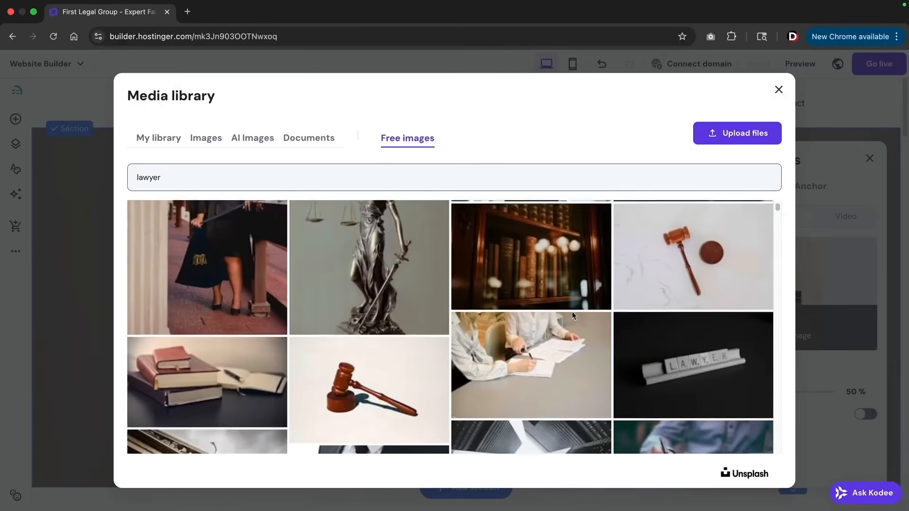
scroll(573, 316, down, 20)
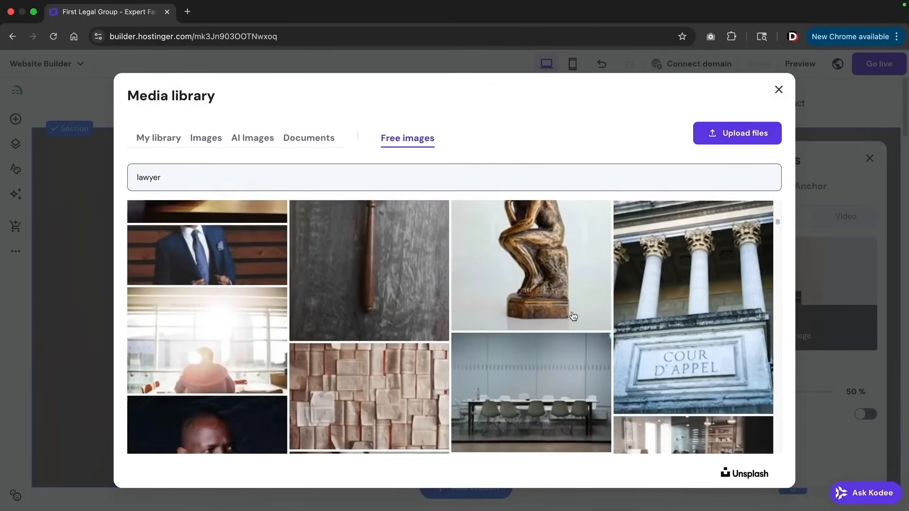
scroll(573, 316, up, 10)
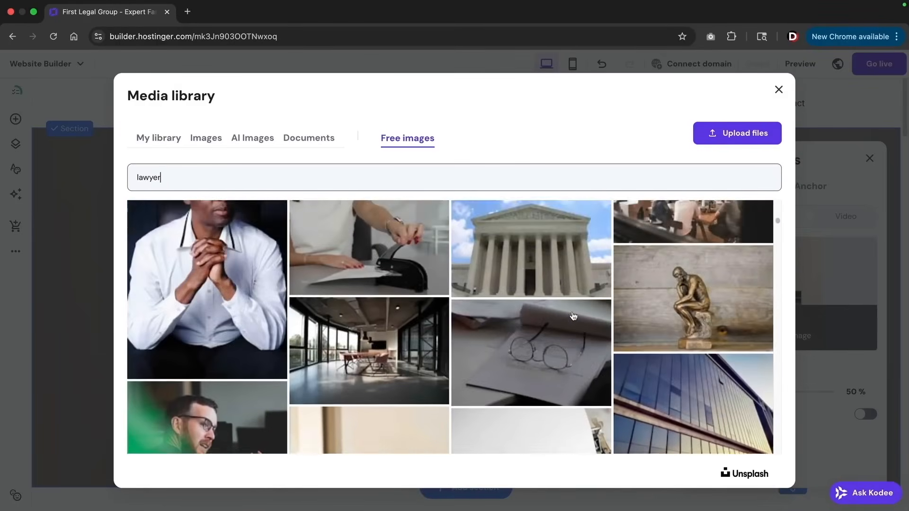
click(536, 387)
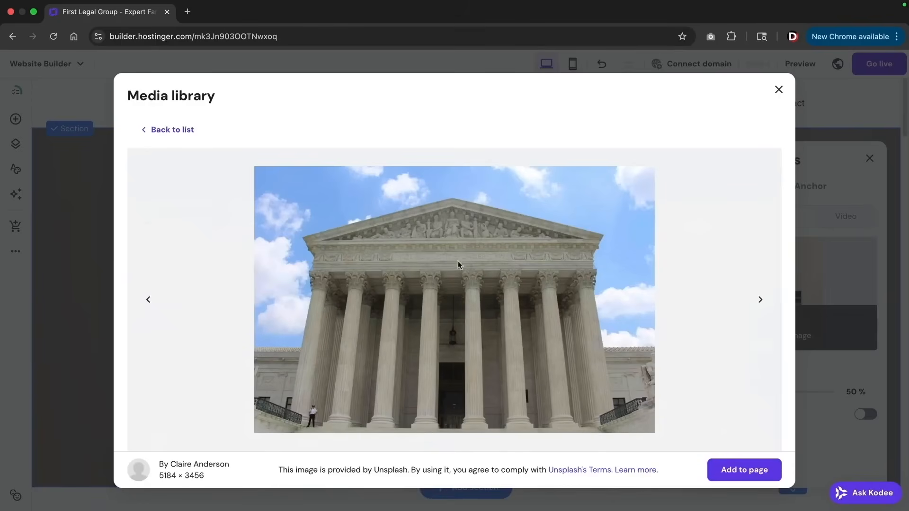
click(740, 480)
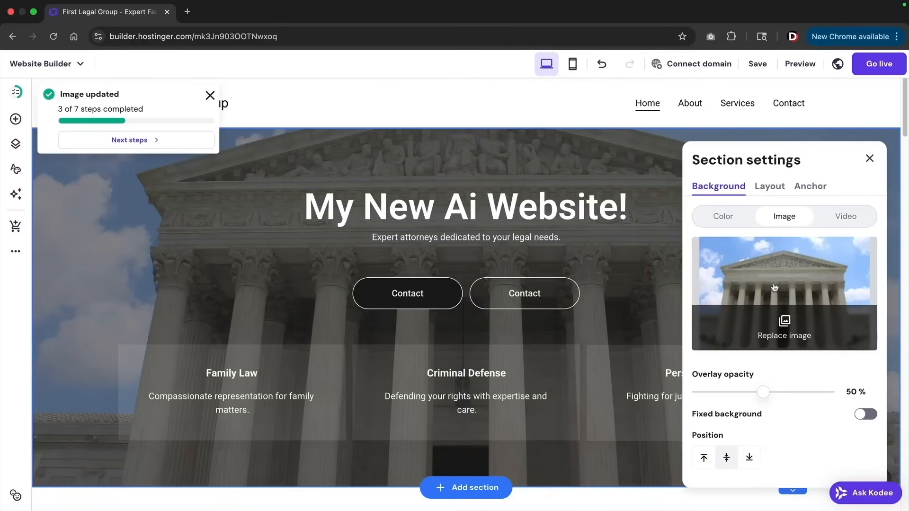
Lower the overlay opacity to 40%, keep the image centred, and close section settings
mouse_move(763, 392)
mouse_down()
mouse_move(699, 392)
mouse_move(749, 392)
mouse_up()
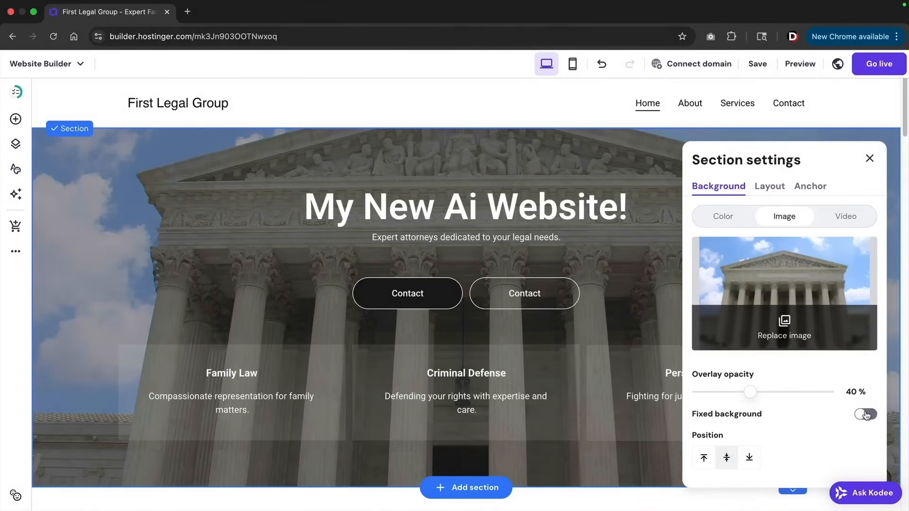
click(708, 462)
click(727, 461)
click(748, 460)
click(729, 461)
click(868, 159)
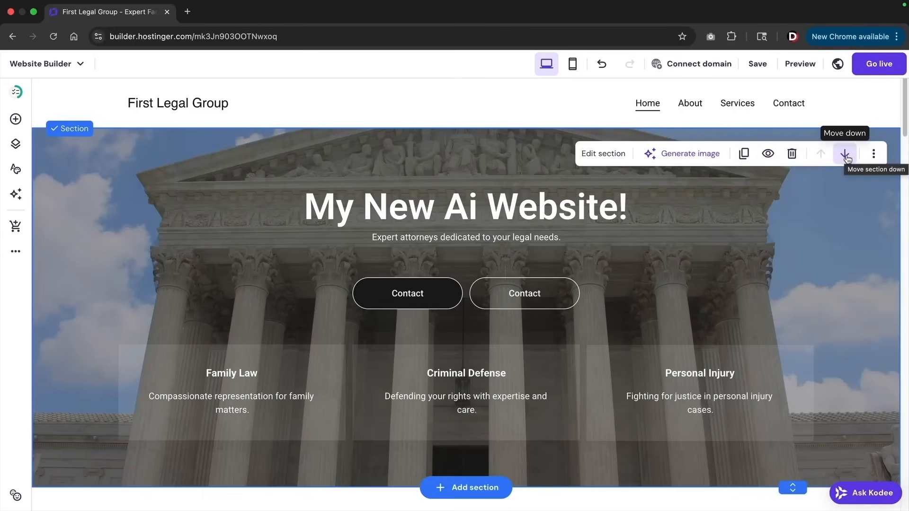
Move the courthouse hero back under the header and dismiss the AI image generator unused
click(846, 159)
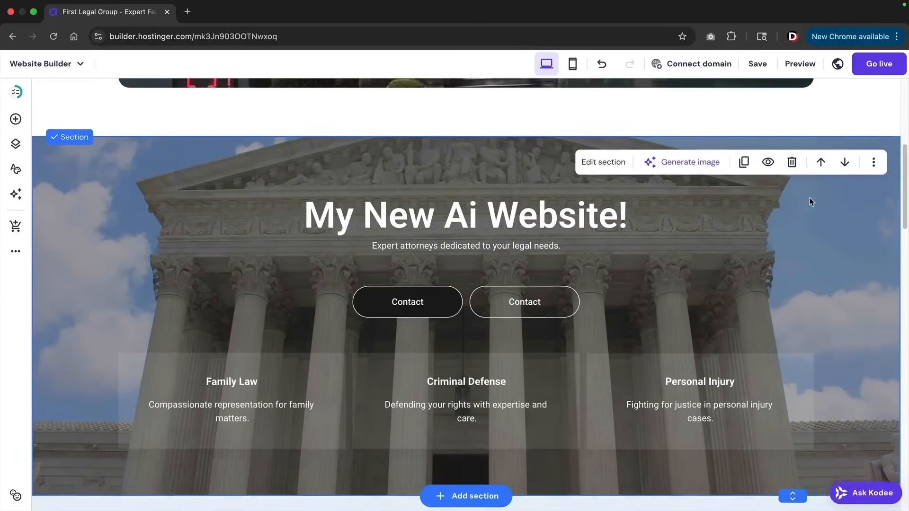
click(820, 162)
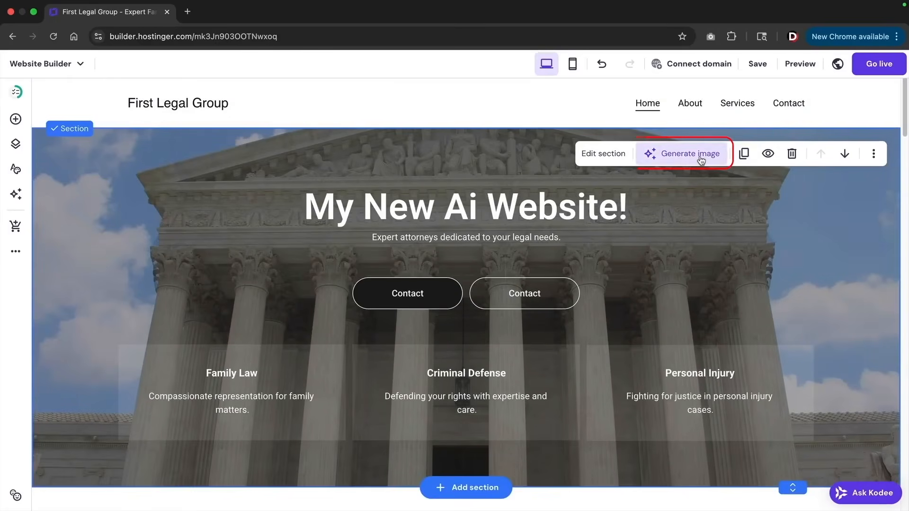
click(700, 161)
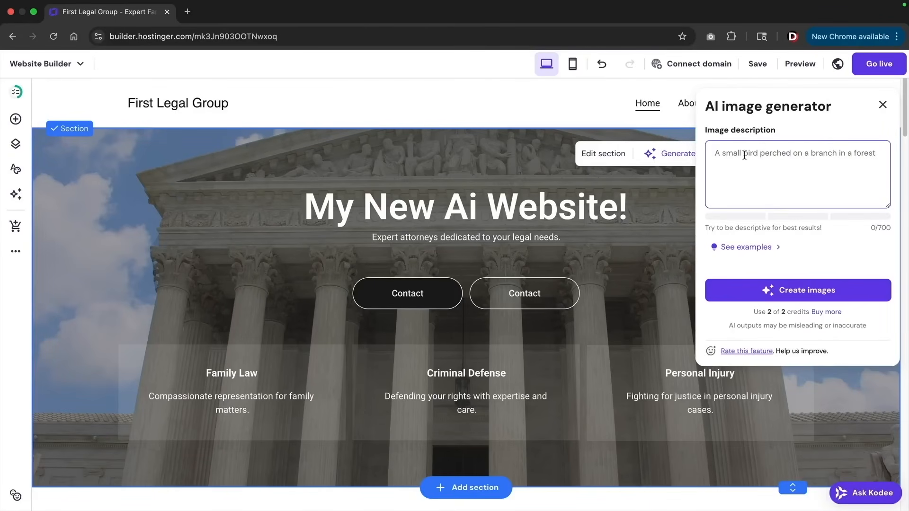
click(228, 196)
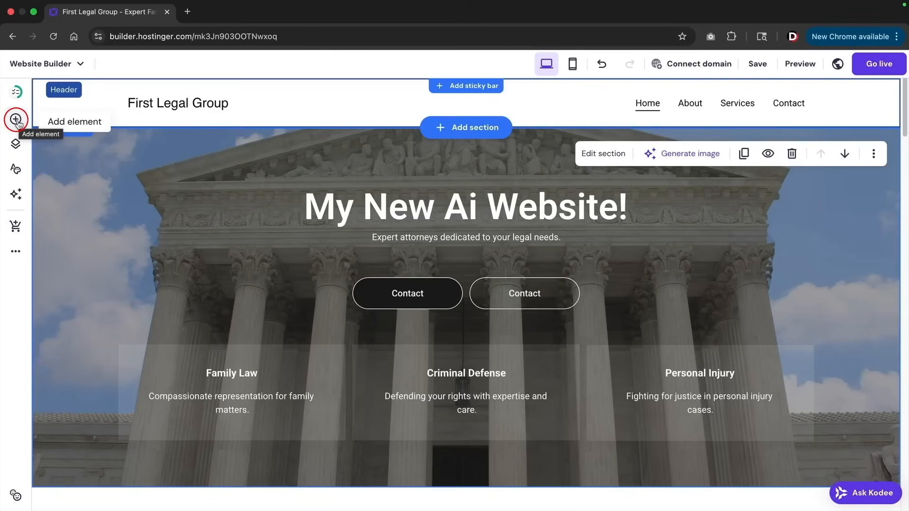
Add a white text heading with the attorney's name above the headline, then drop in a button element
click(17, 121)
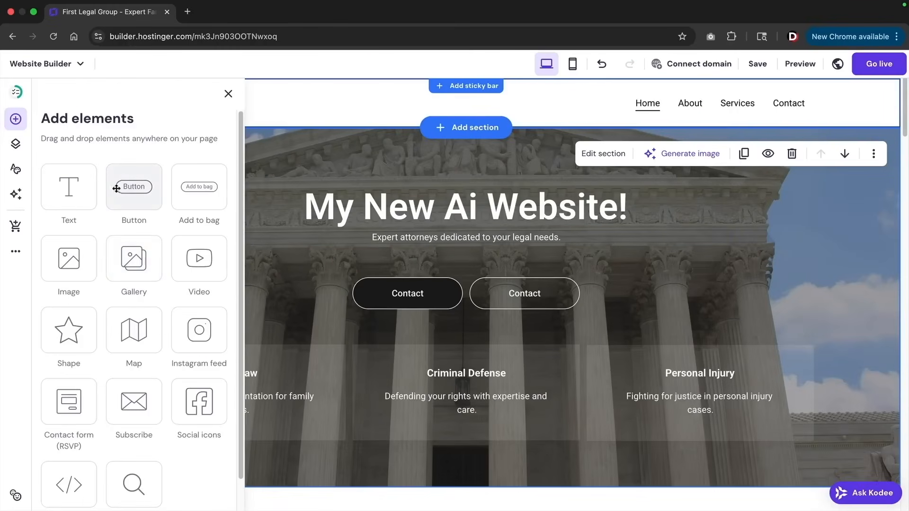
drag(104, 201, 705, 274)
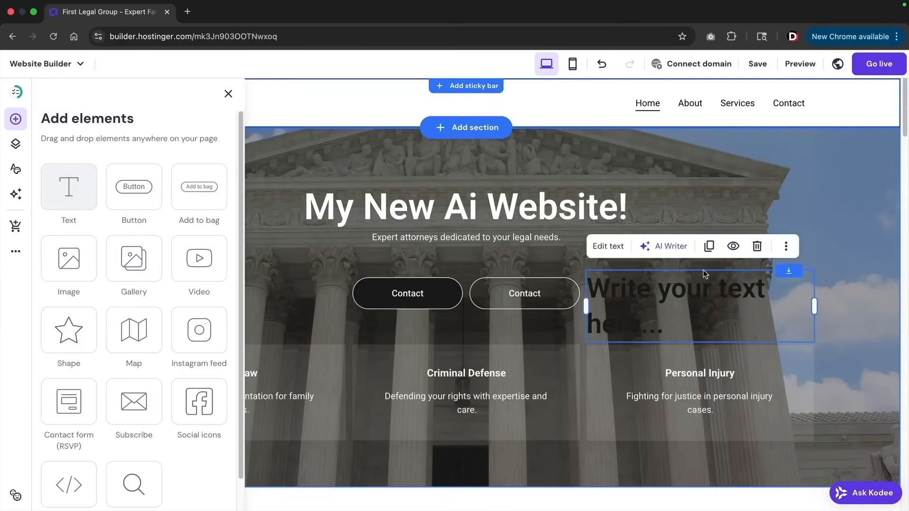
double_click(692, 292)
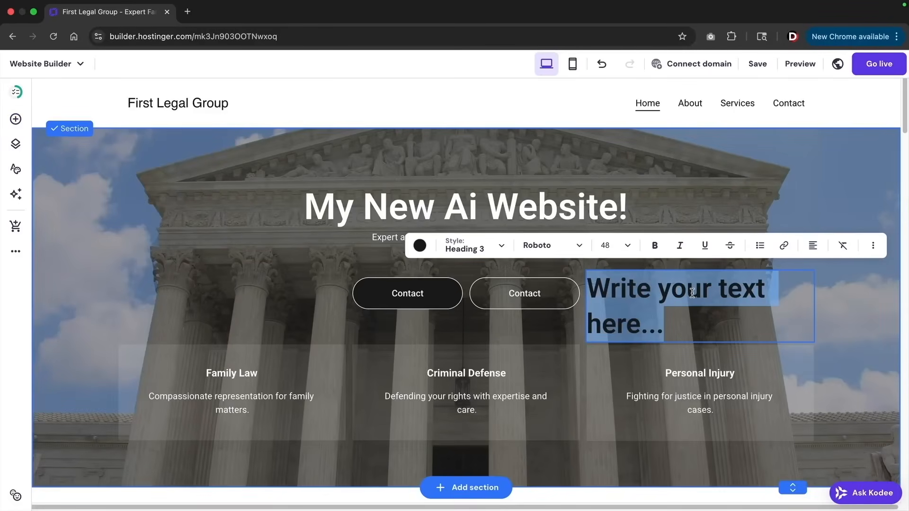
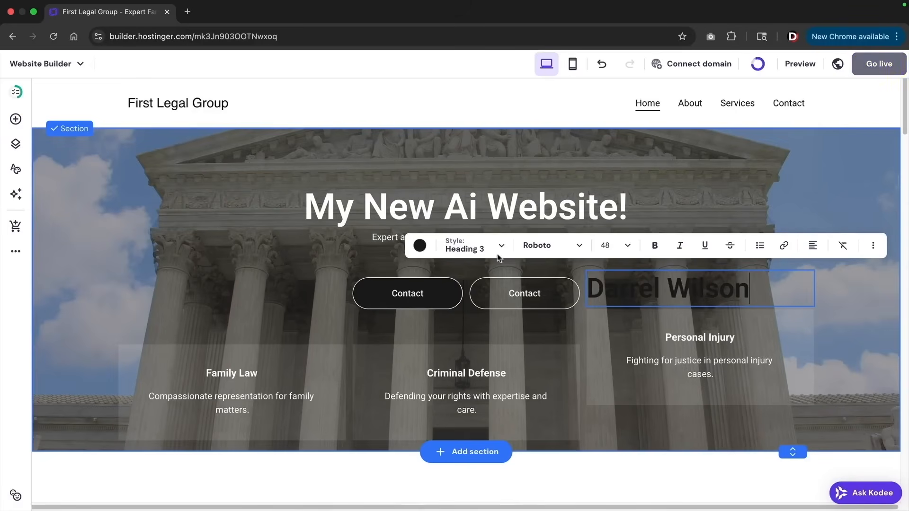
click(419, 245)
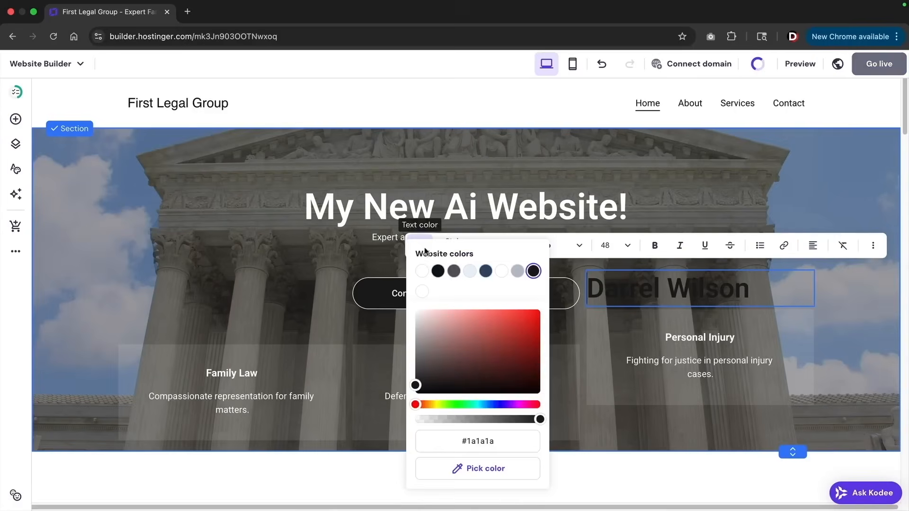
click(668, 302)
drag(638, 232, 532, 174)
click(14, 121)
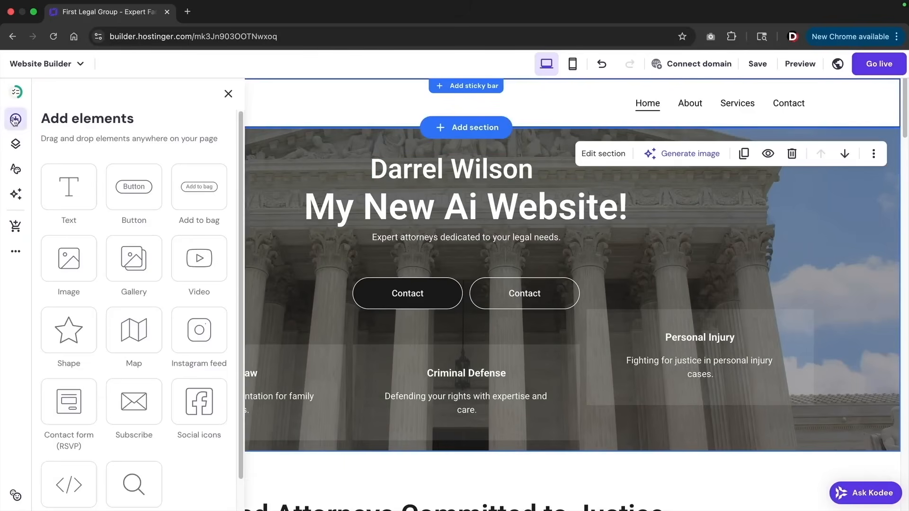
drag(128, 197, 203, 299)
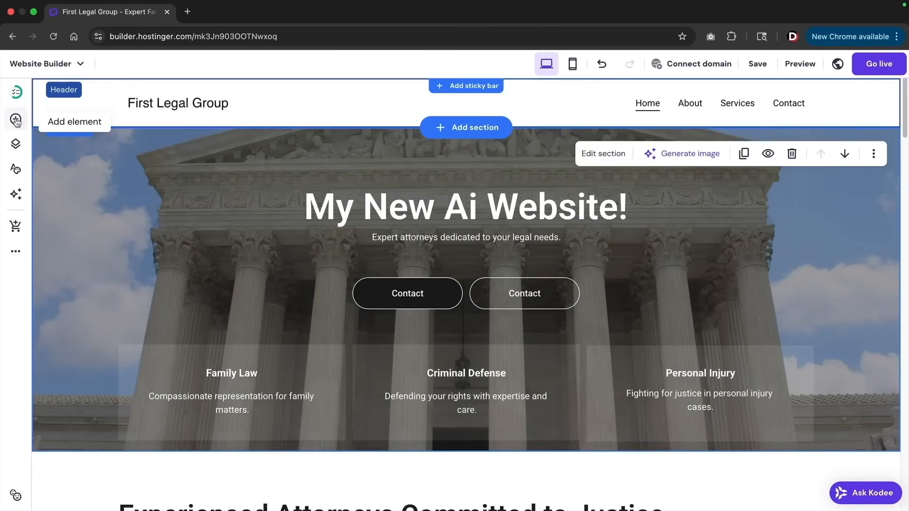
Place Facebook, Instagram, LinkedIn and X icons below the Personal Injury card and review their Links, Style, Layout, Animation tabs
click(15, 123)
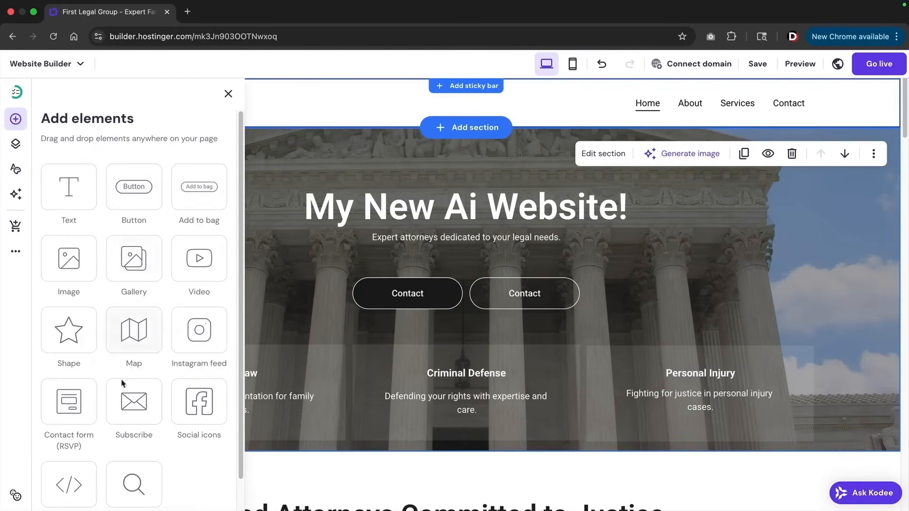
drag(188, 408, 701, 437)
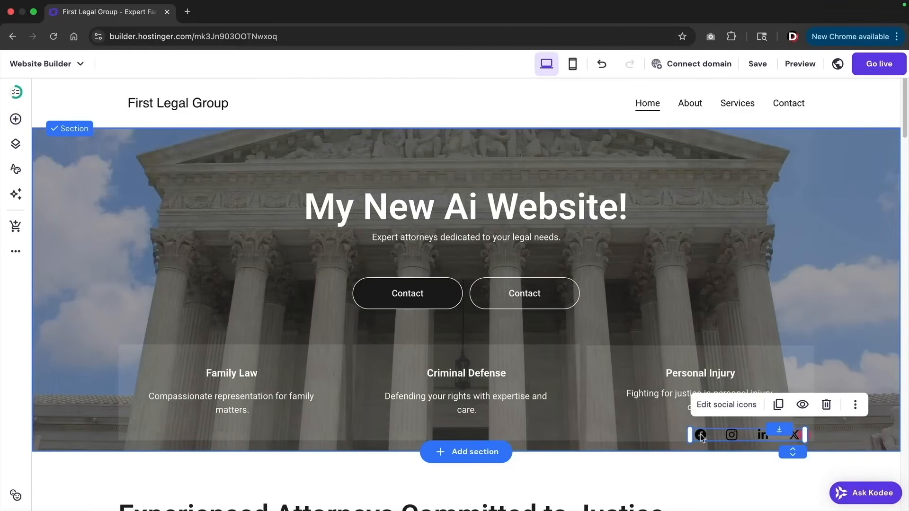
click(726, 405)
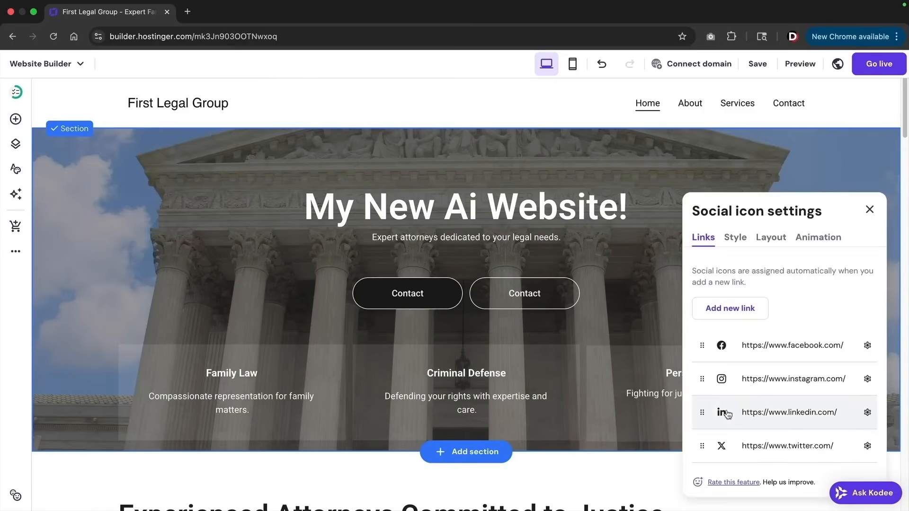
click(735, 238)
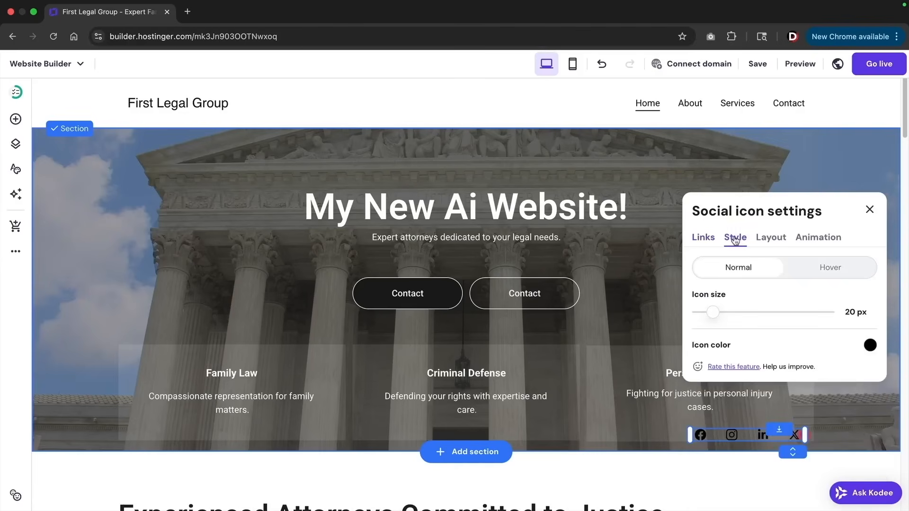
click(768, 239)
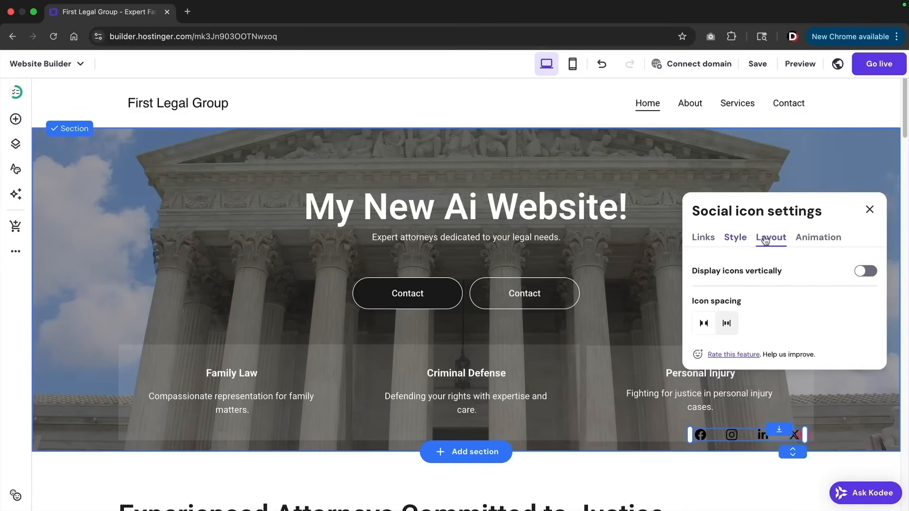
click(813, 239)
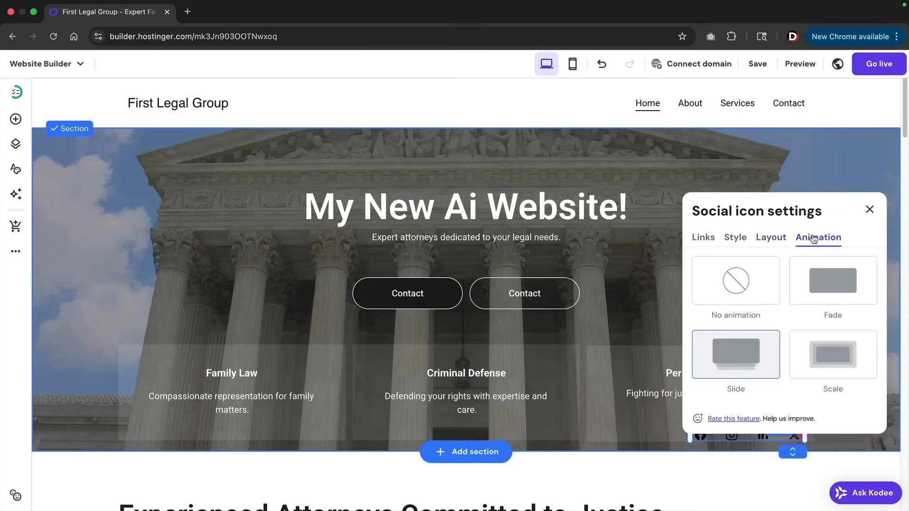
click(772, 239)
click(735, 238)
click(704, 241)
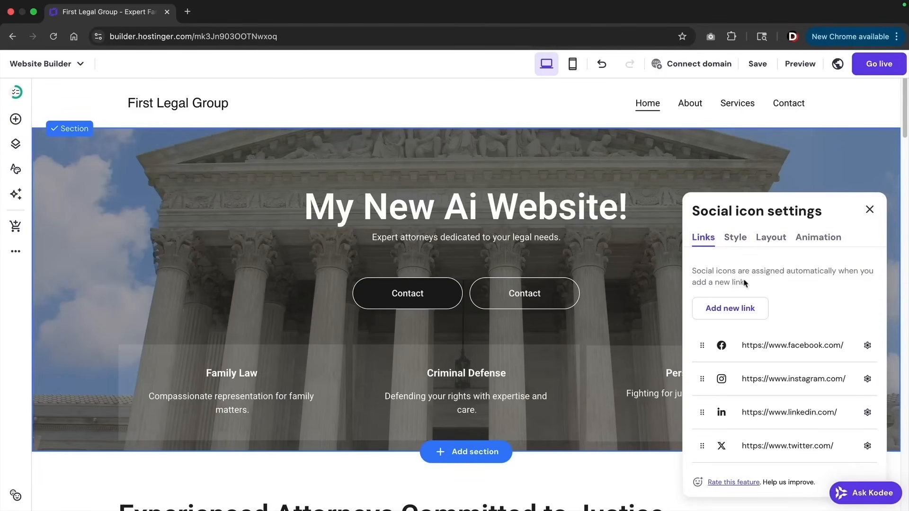
key(Escape)
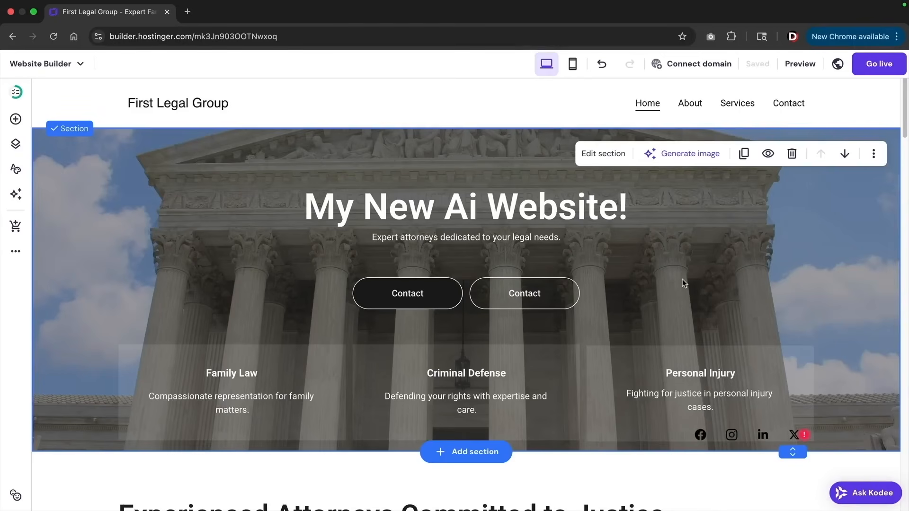
Browse About, Services, Contact form, Subscribe form and Main templates for a new section below the hero
scroll(668, 271, down, 4)
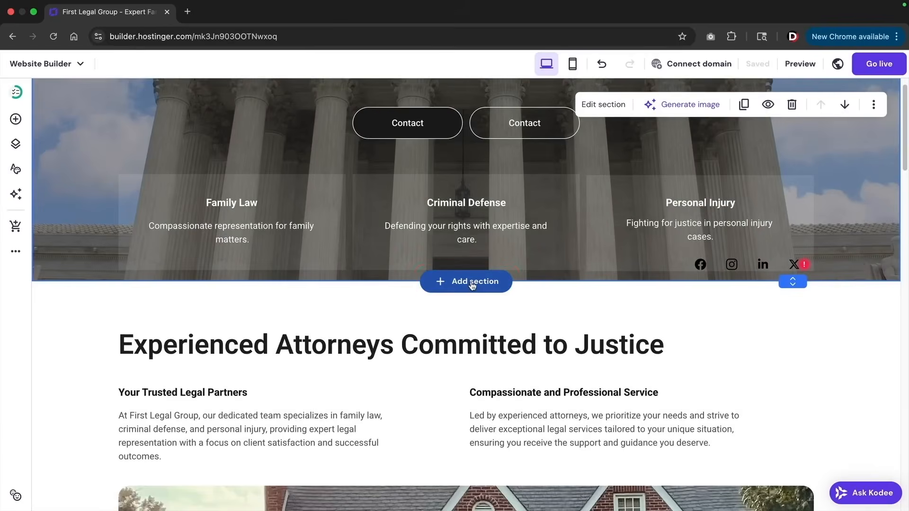
click(472, 282)
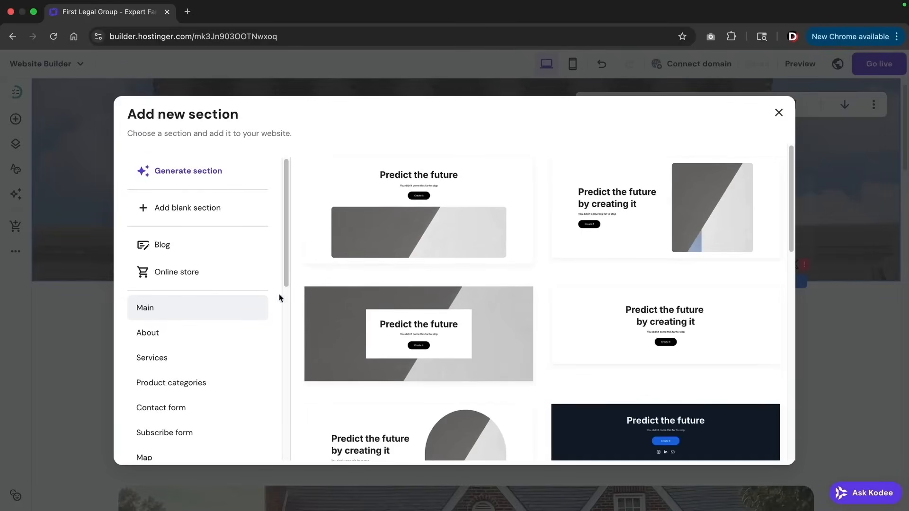
click(164, 337)
scroll(461, 308, down, 5)
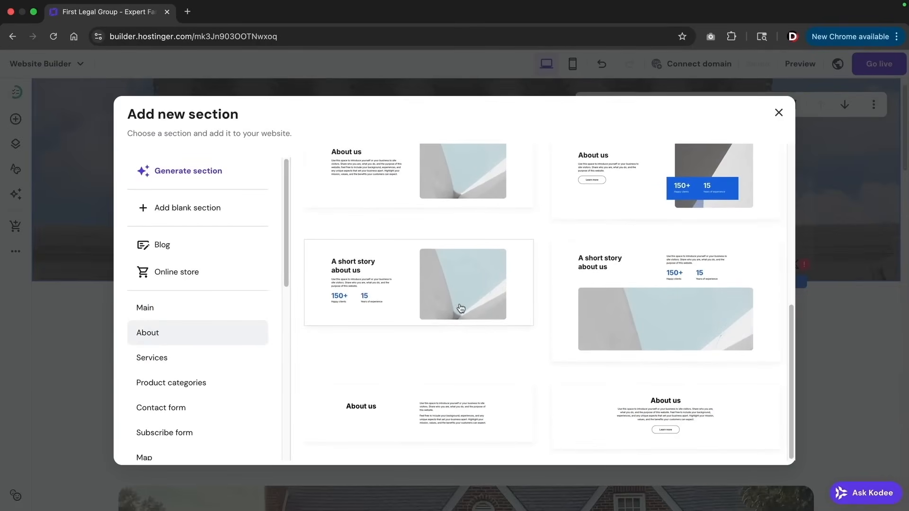
click(246, 352)
scroll(473, 263, down, 3)
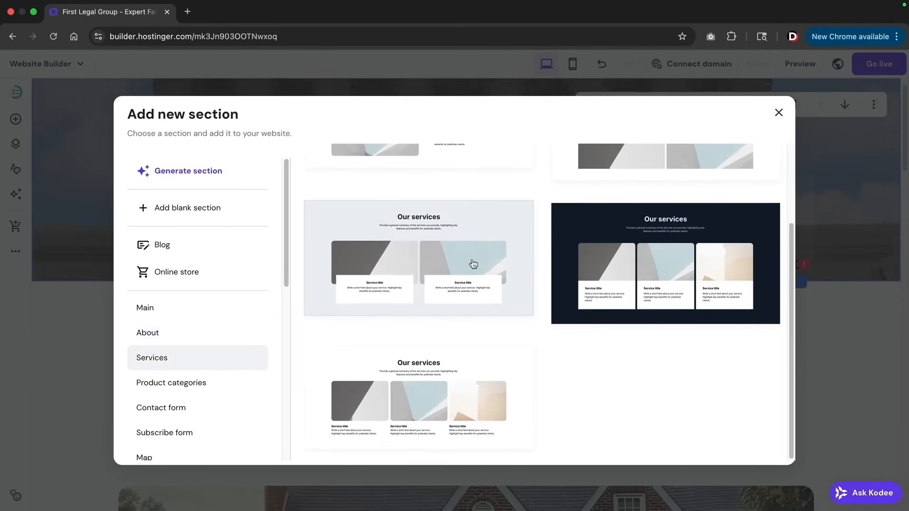
click(197, 408)
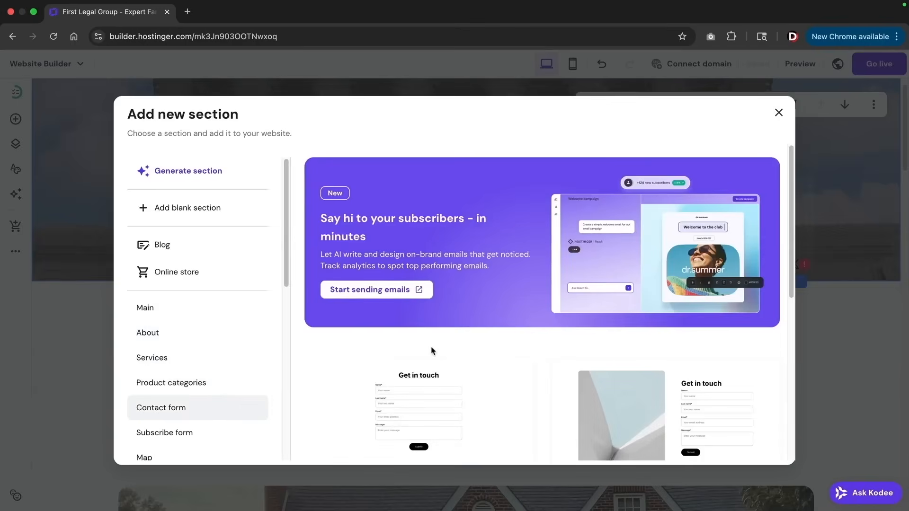
scroll(431, 350, down, 5)
click(166, 432)
scroll(456, 357, down, 4)
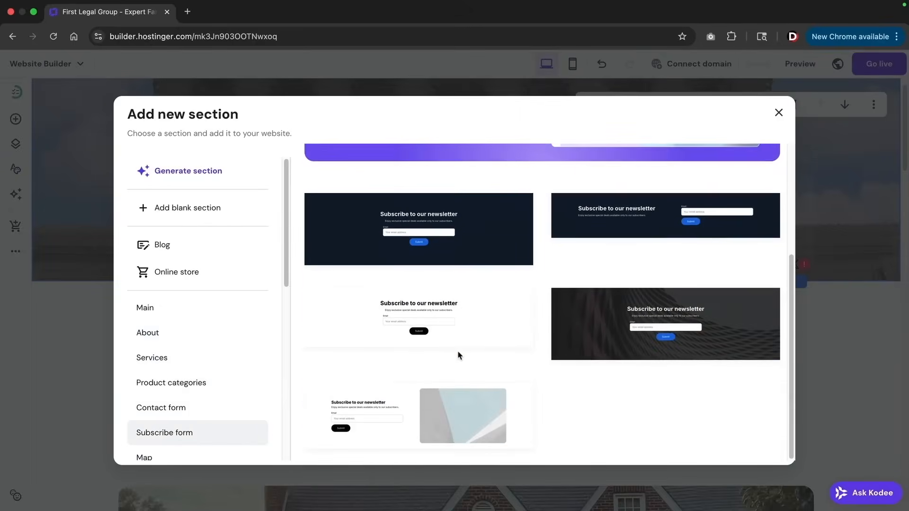
click(182, 317)
scroll(392, 265, down, 5)
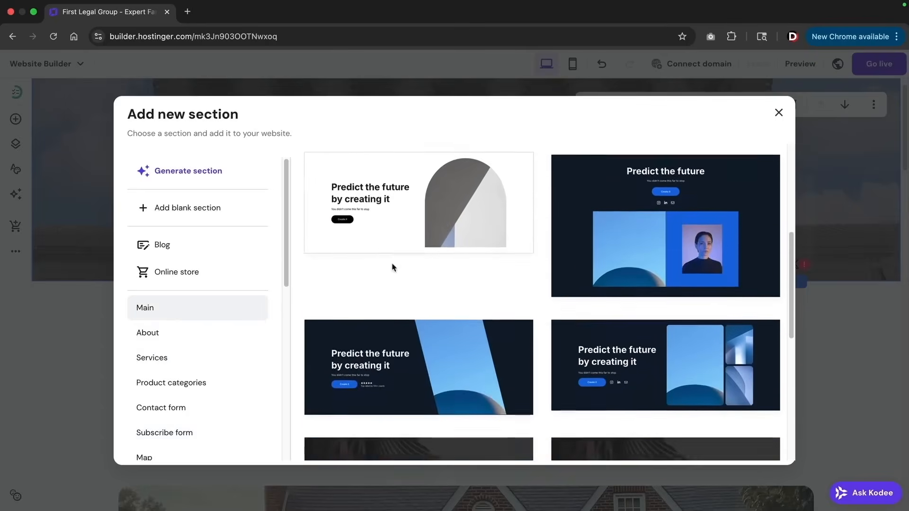
scroll(392, 268, down, 4)
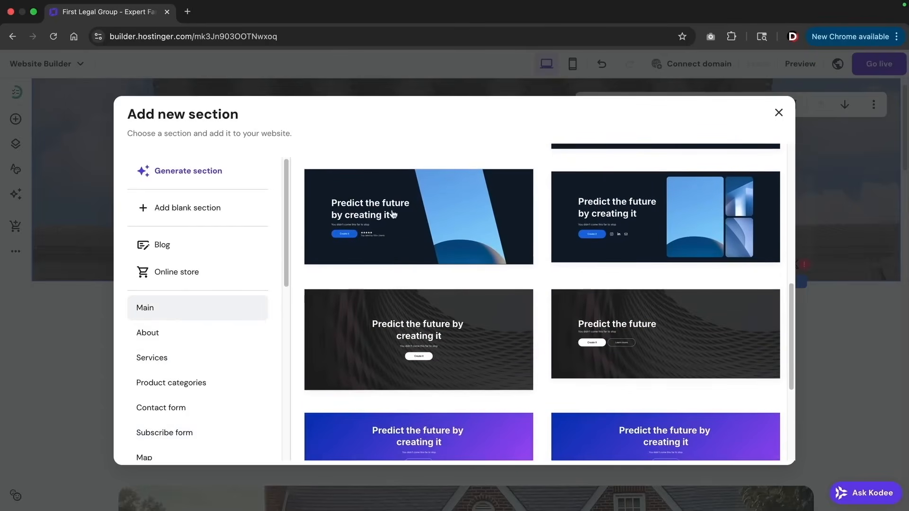
Add the dark 'Predict the future by creating it' section, delete its blue image and shorten it
click(419, 229)
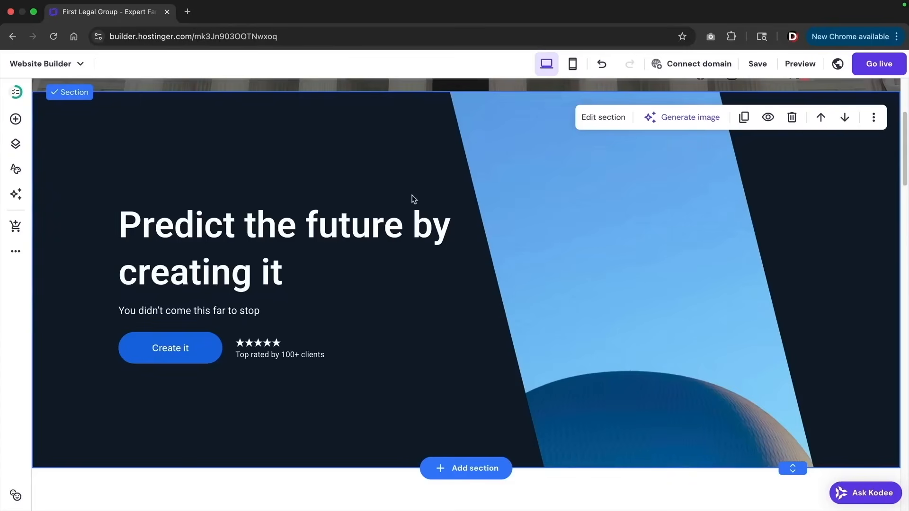
click(623, 194)
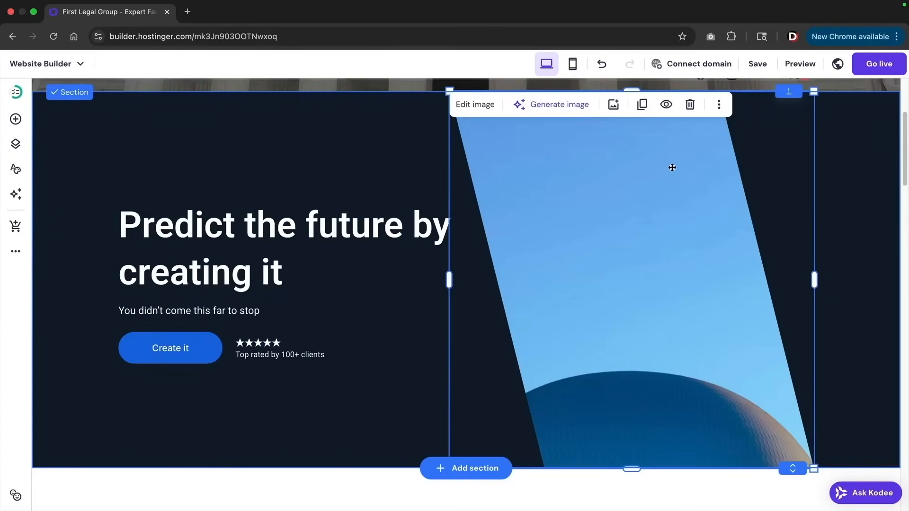
click(689, 105)
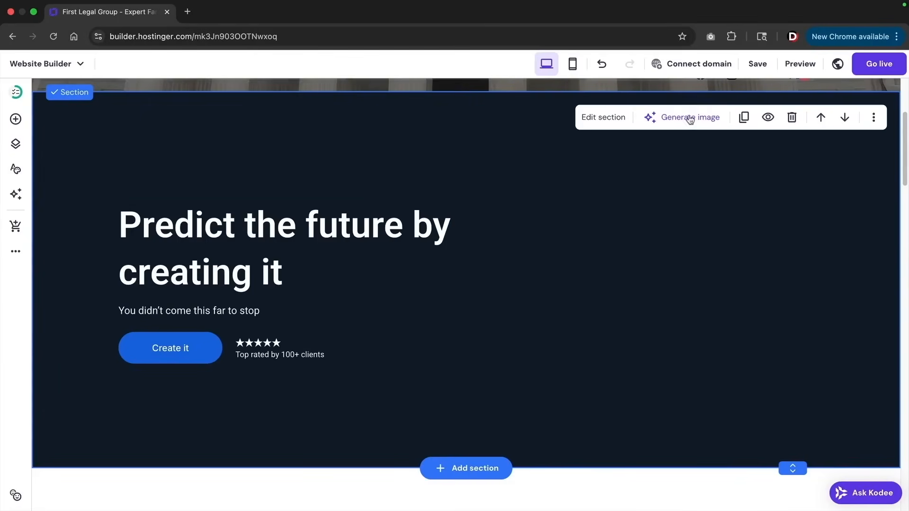
drag(791, 468, 790, 404)
scroll(559, 122, up, 1)
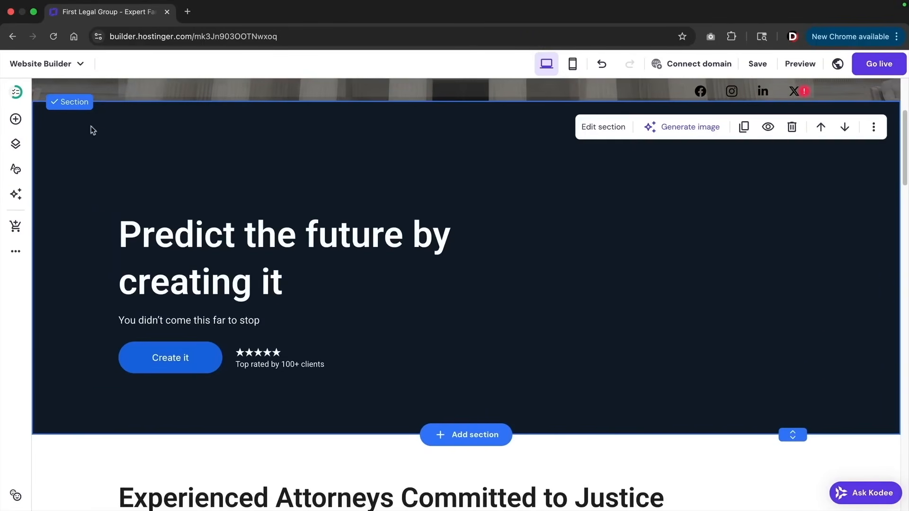
click(15, 121)
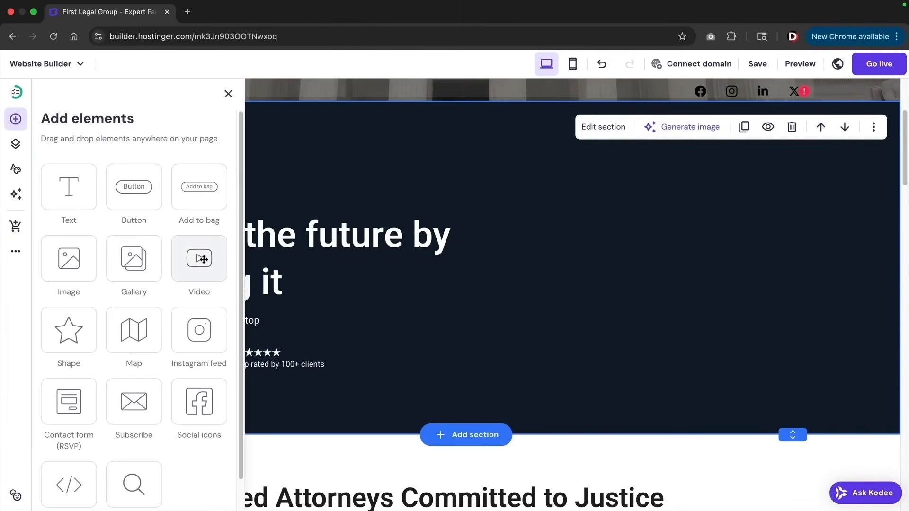
Place a video in the dark section and copy the YouTube lawyers clip's web address
drag(199, 258, 643, 273)
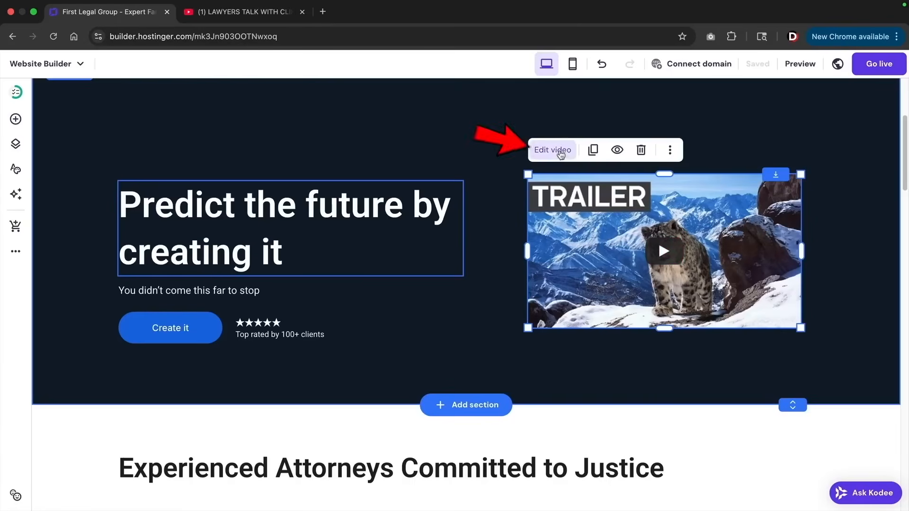
click(554, 151)
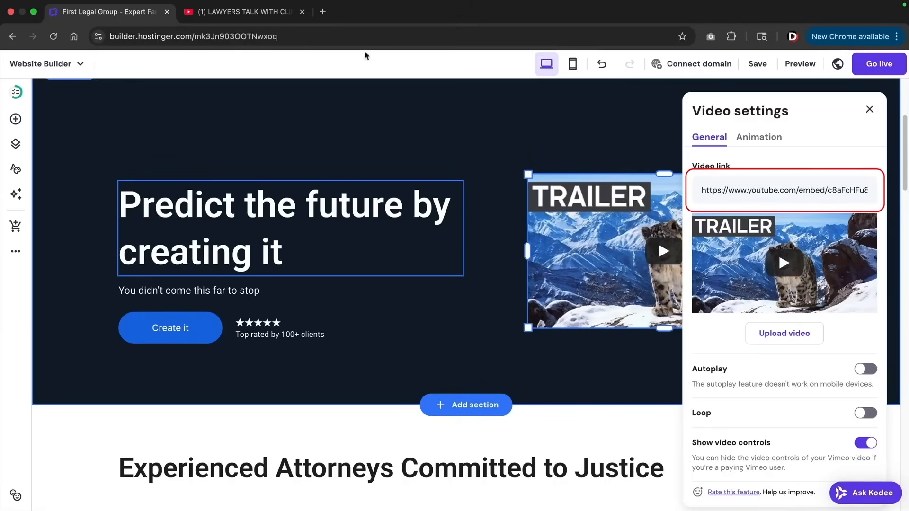
click(263, 13)
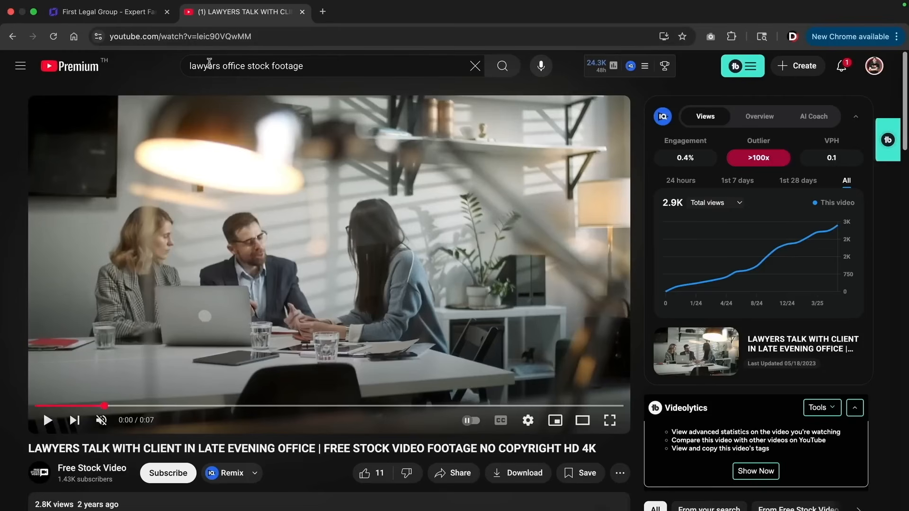
click(203, 36)
right_click(202, 36)
click(223, 130)
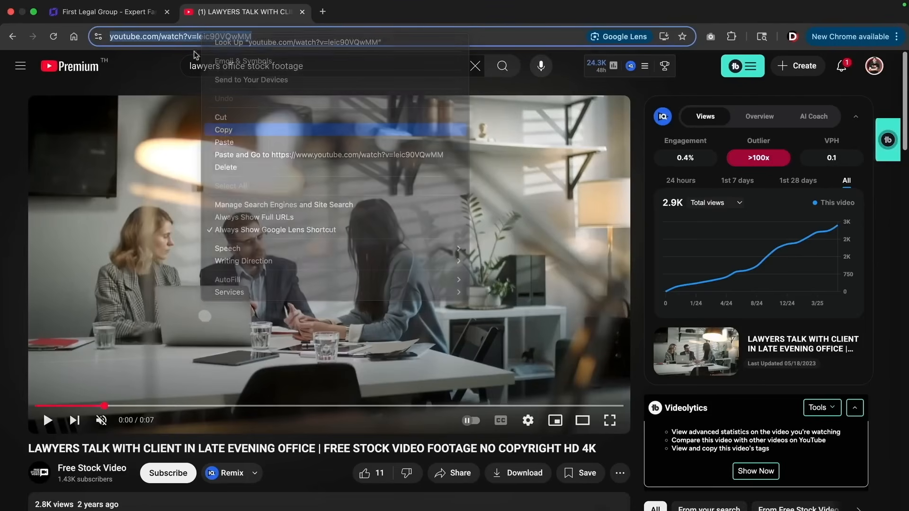
Paste the lawyers clip address as the video link and enlarge the video
click(135, 12)
double_click(737, 190)
key(super+a)
right_click(736, 189)
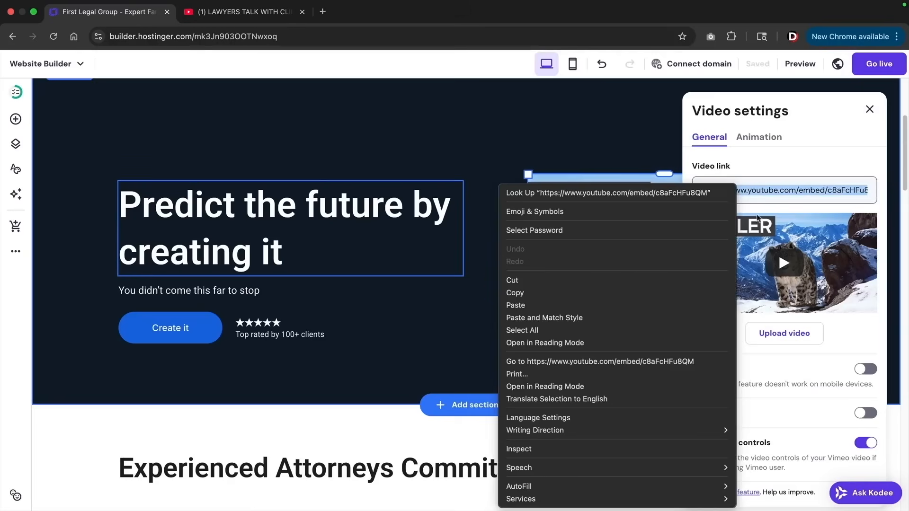
click(649, 306)
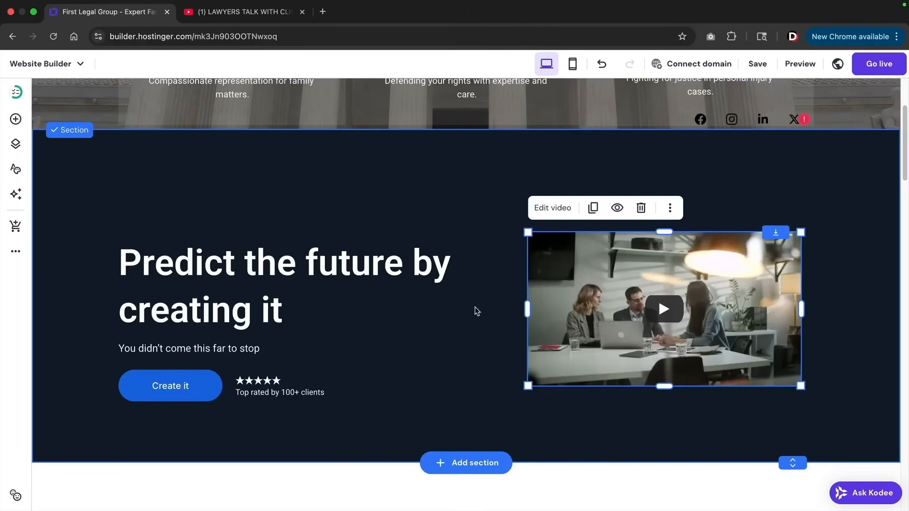
drag(528, 233, 490, 218)
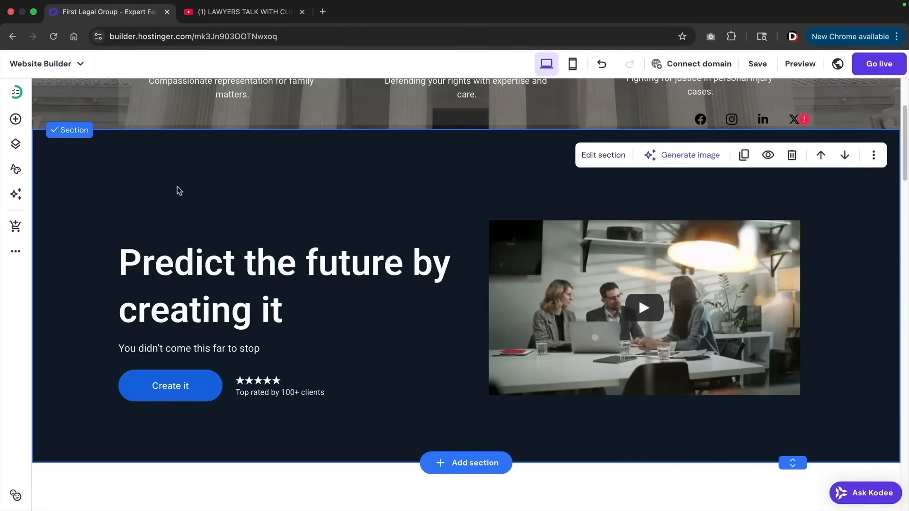
Try purple-blue and gradient section backgrounds, then keep the hero section dark navy
click(620, 162)
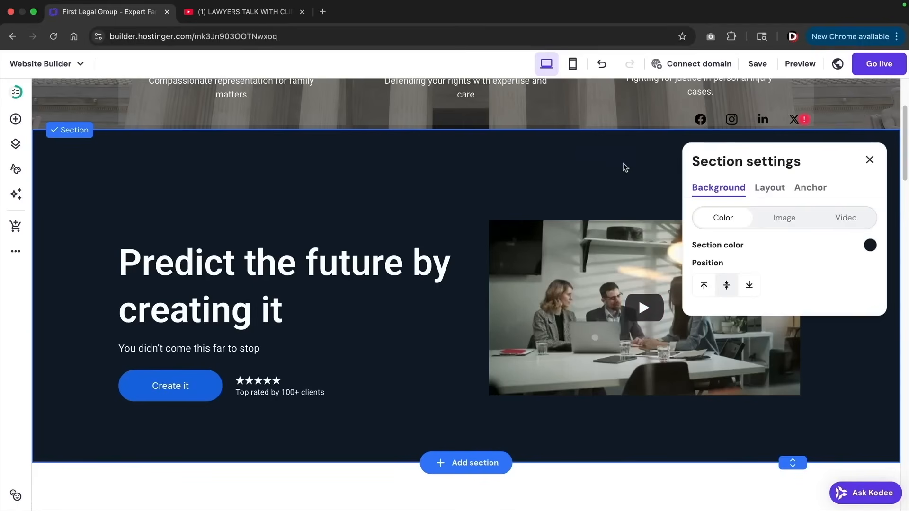
click(870, 246)
mouse_move(599, 239)
mouse_down()
mouse_move(622, 204)
mouse_move(568, 265)
mouse_move(589, 227)
mouse_move(577, 231)
mouse_move(587, 255)
mouse_move(592, 248)
mouse_up()
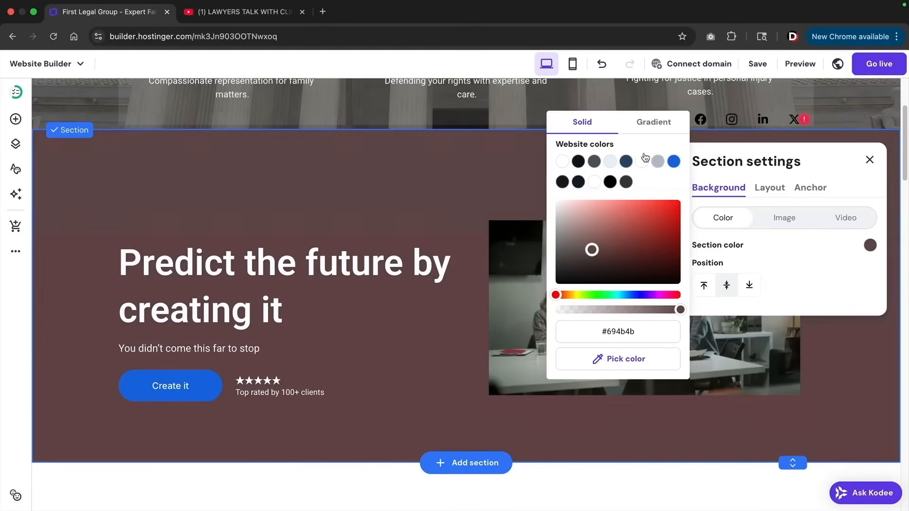
click(653, 122)
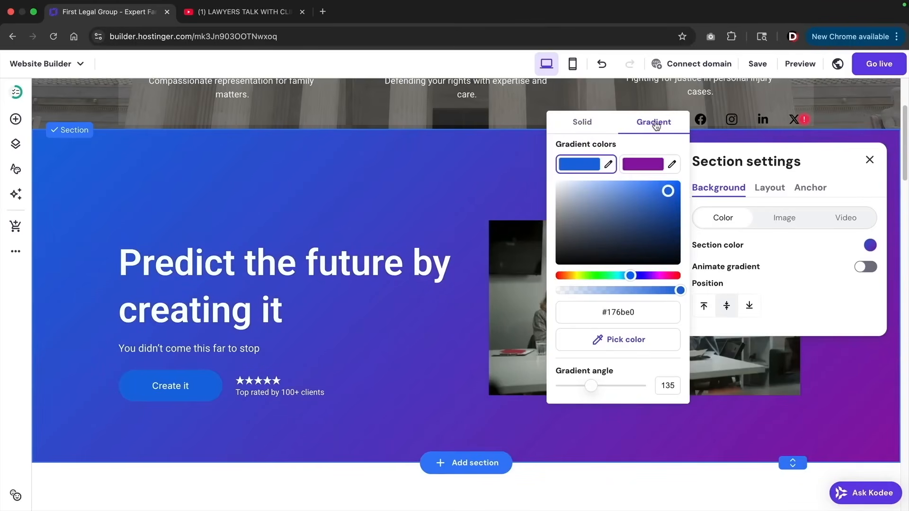
click(588, 122)
click(859, 248)
Open the brick-house image's settings and its media library for replacement
scroll(859, 248, down, 4)
scroll(860, 250, down, 4)
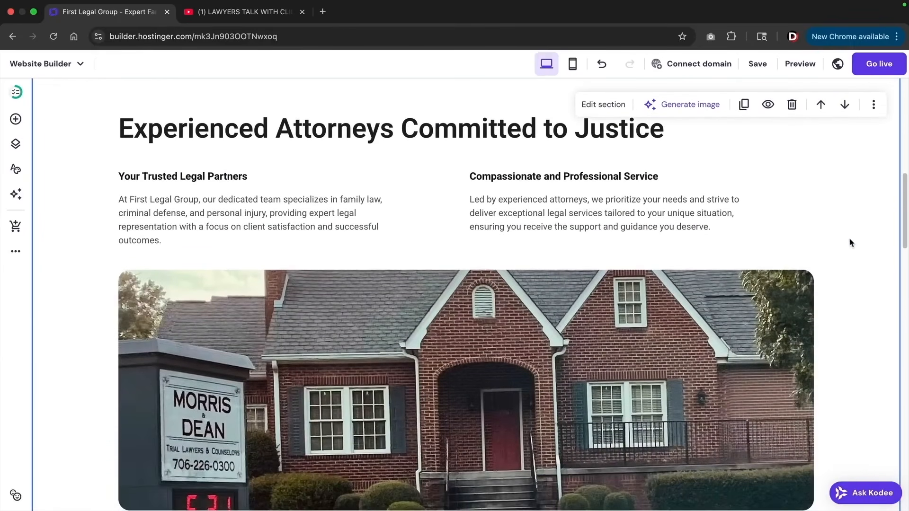
scroll(401, 328, down, 1)
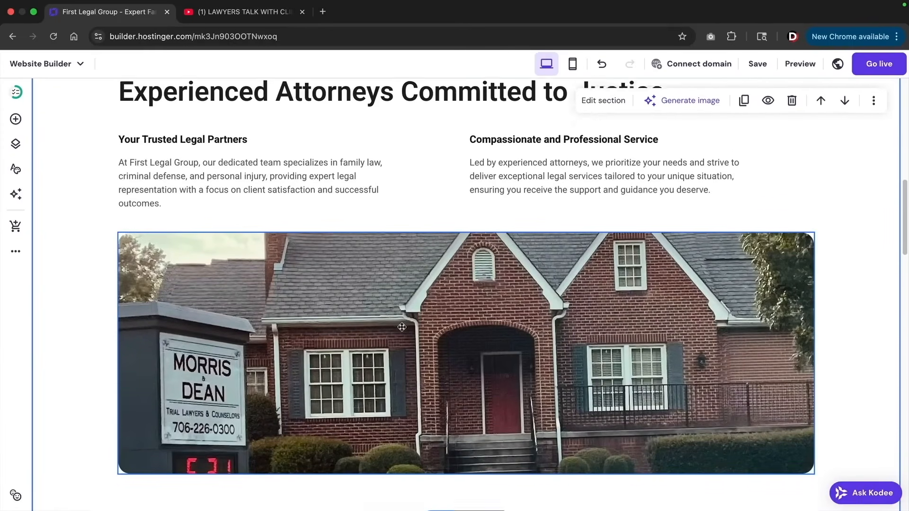
double_click(413, 306)
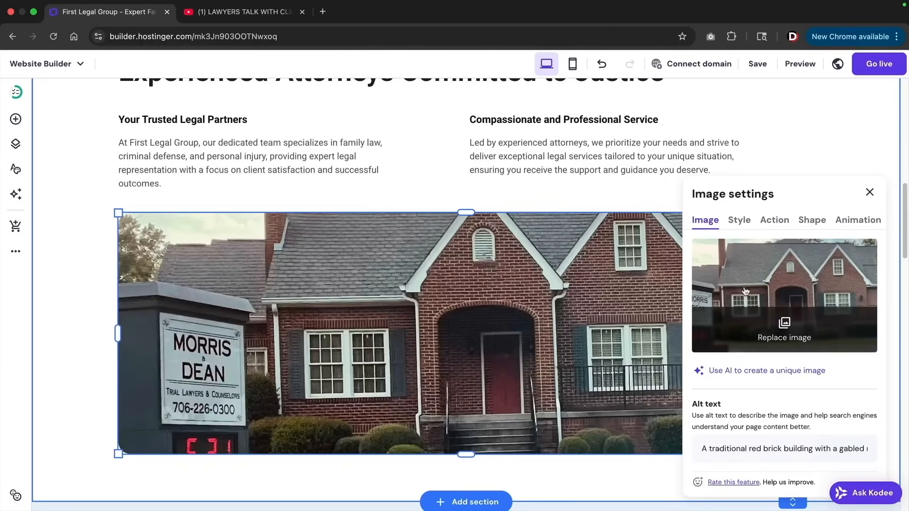
click(760, 287)
Replace the house image with a glass-panel hallway photo from Free images
click(412, 139)
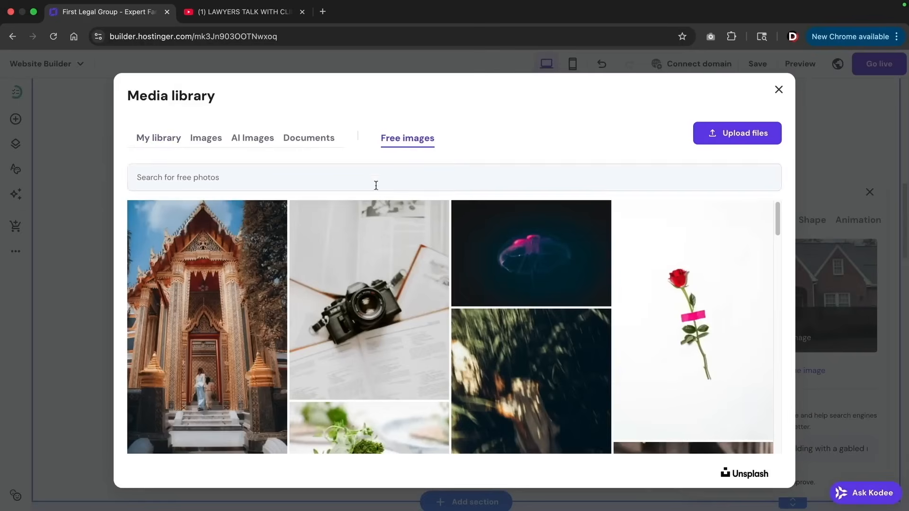
click(296, 178)
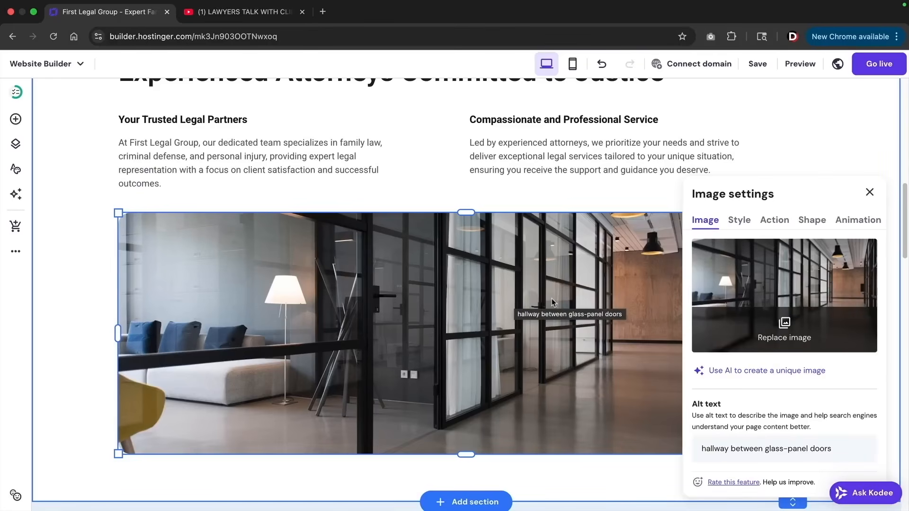
scroll(552, 298, up, 2)
Replace the right-hand paragraph's text with the client testimonial
click(599, 202)
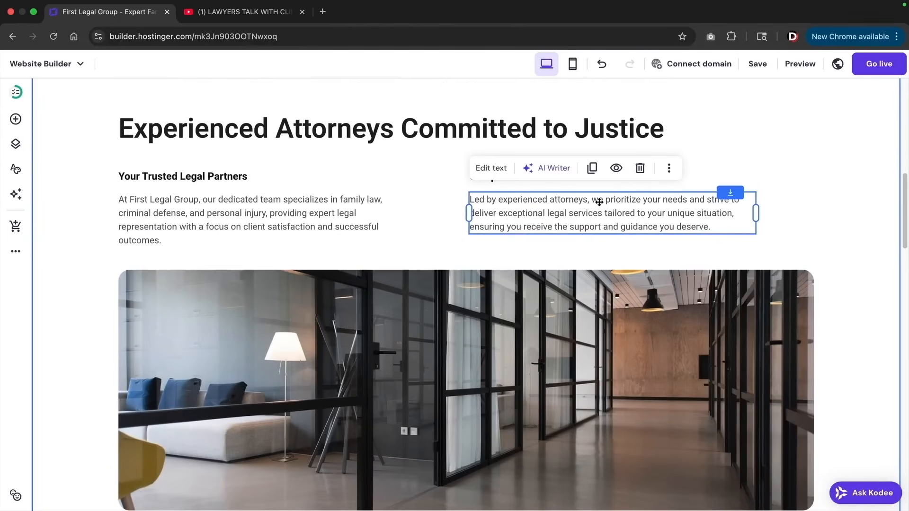
click(596, 208)
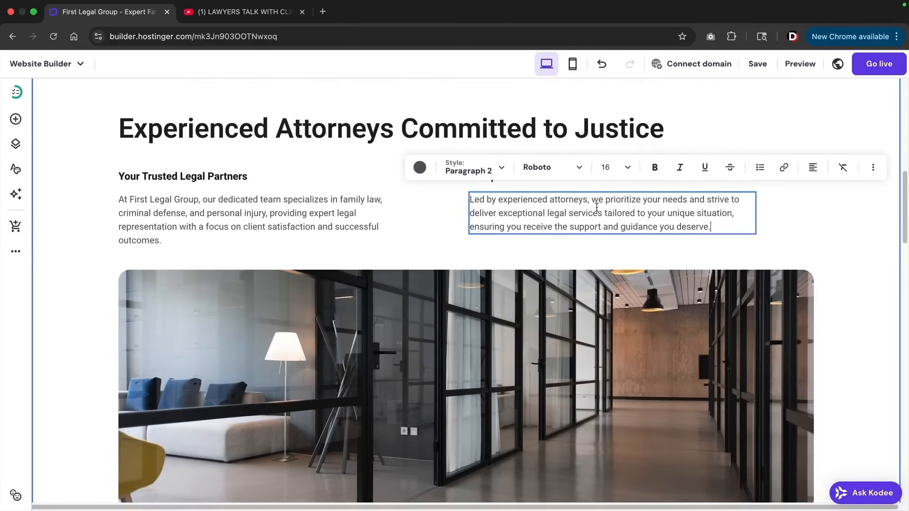
click(448, 313)
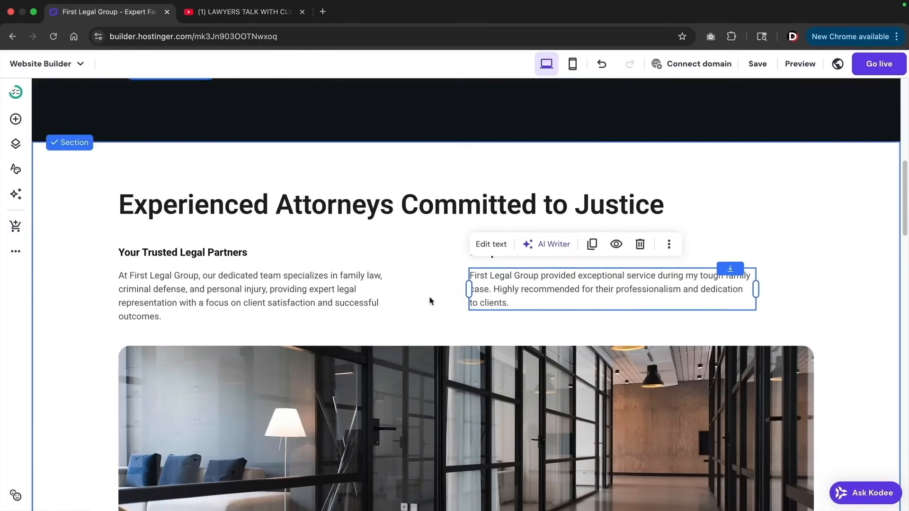
scroll(429, 297, down, 5)
scroll(430, 297, down, 7)
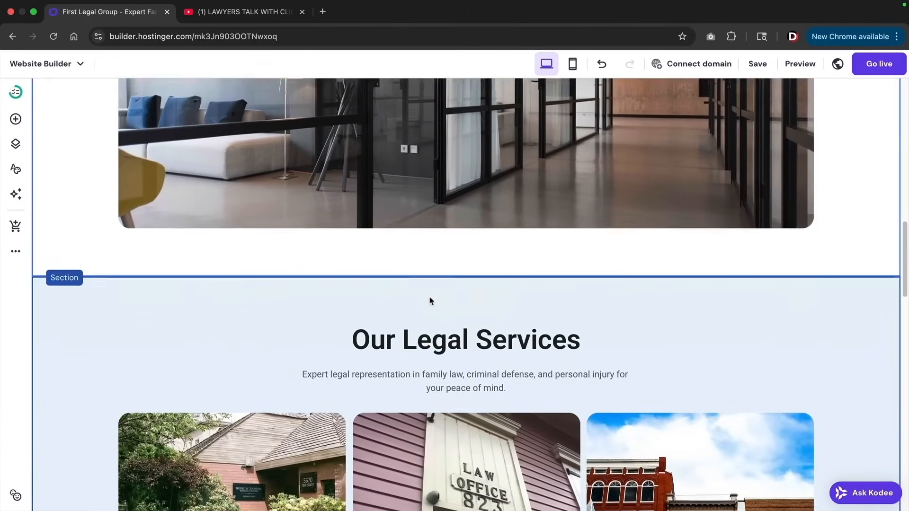
scroll(430, 298, down, 9)
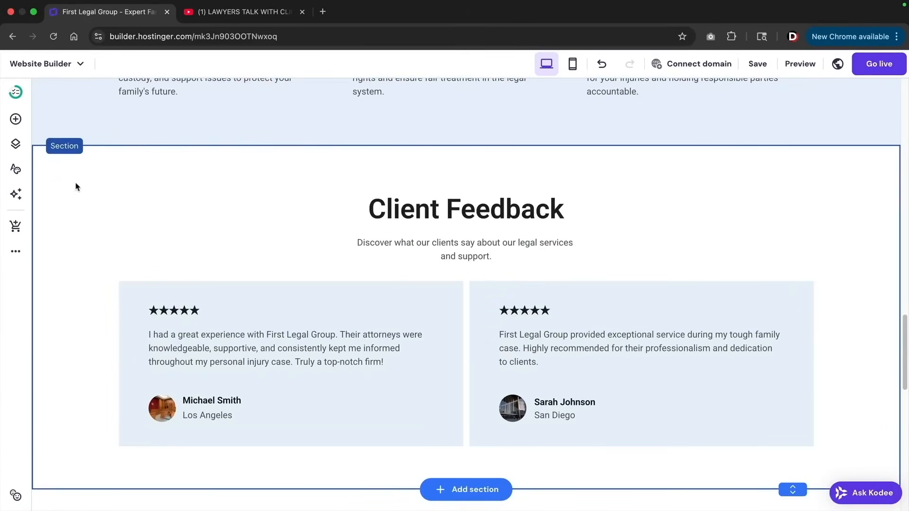
Toggle the Client Feedback section's mobile visibility off and on, then delete the section
click(75, 187)
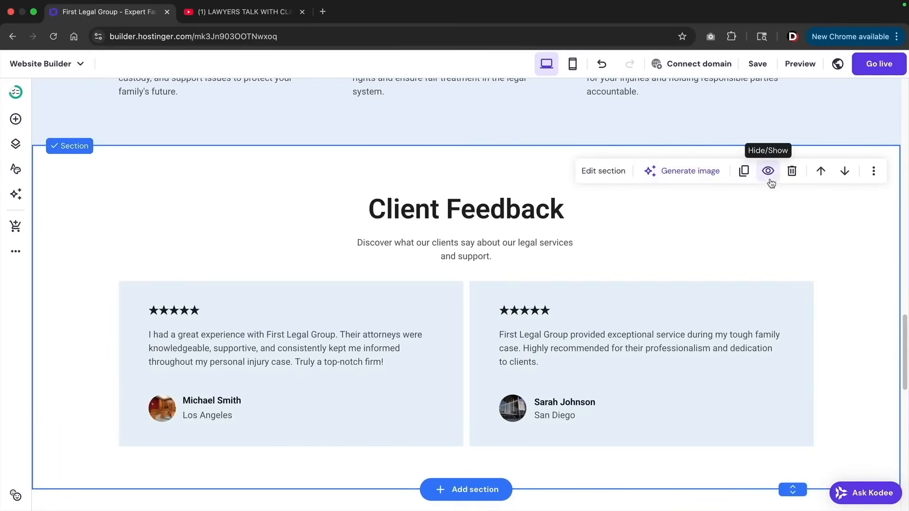
click(793, 174)
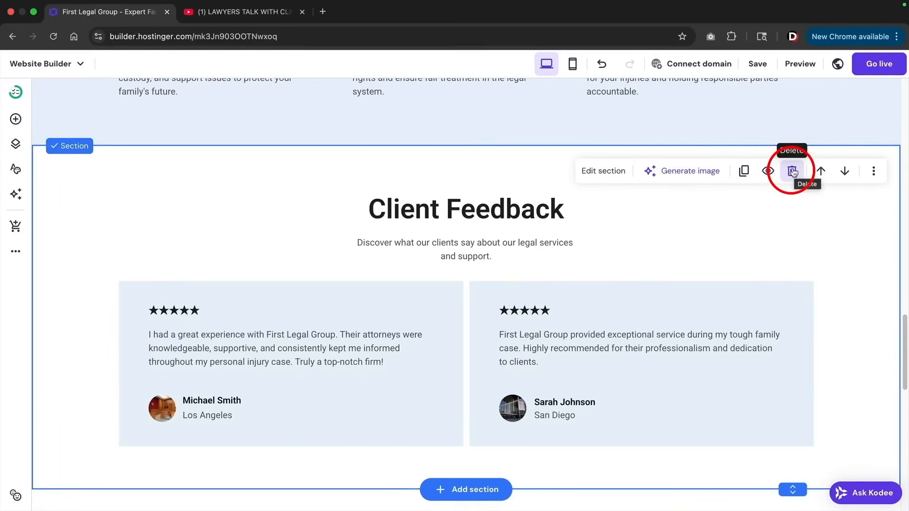
click(768, 173)
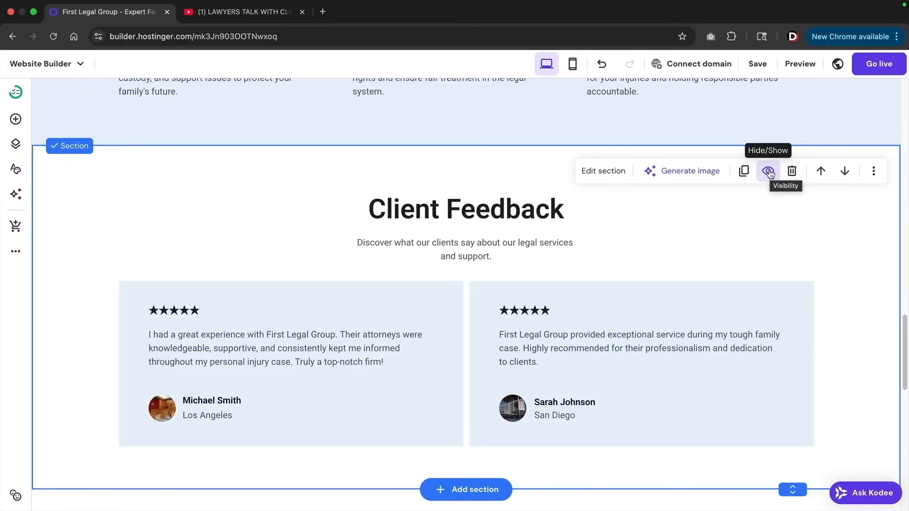
click(769, 172)
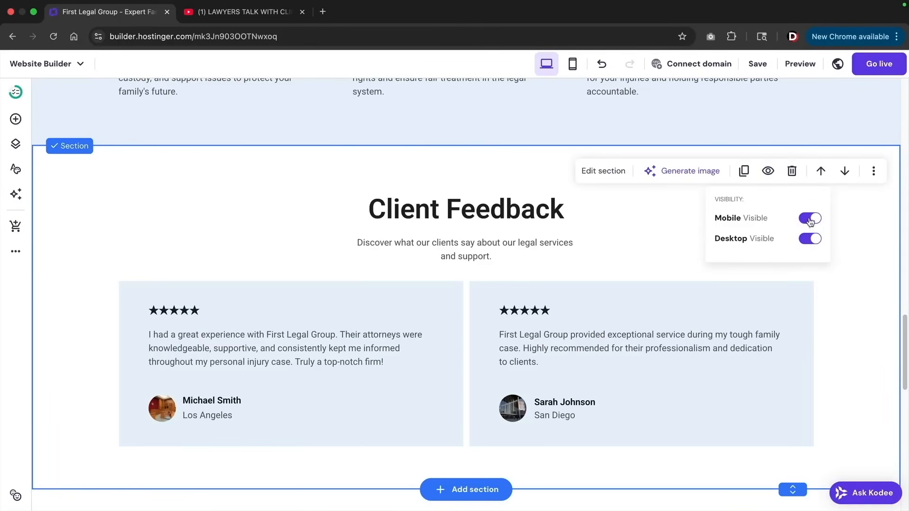
click(809, 218)
click(809, 220)
click(792, 173)
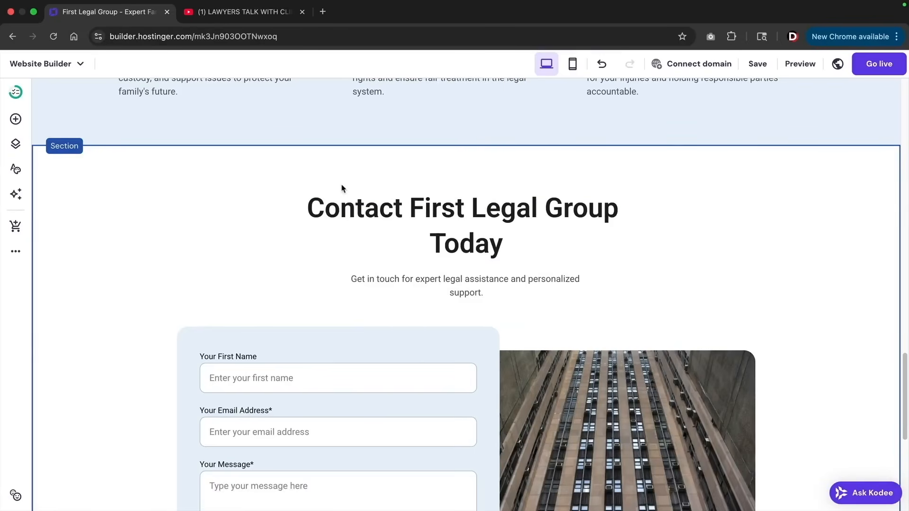
Show the contact form's fields: Your First Name, Your Email Address and Your Message
scroll(585, 162, down, 3)
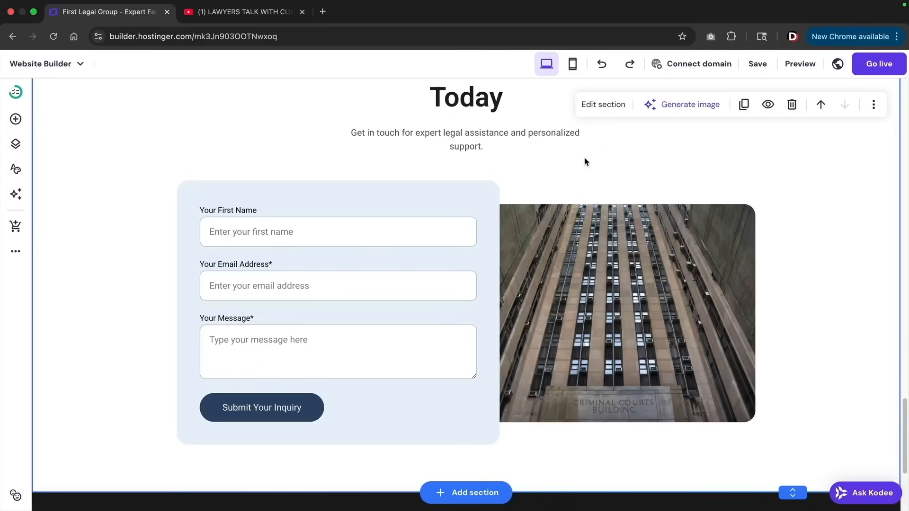
click(336, 230)
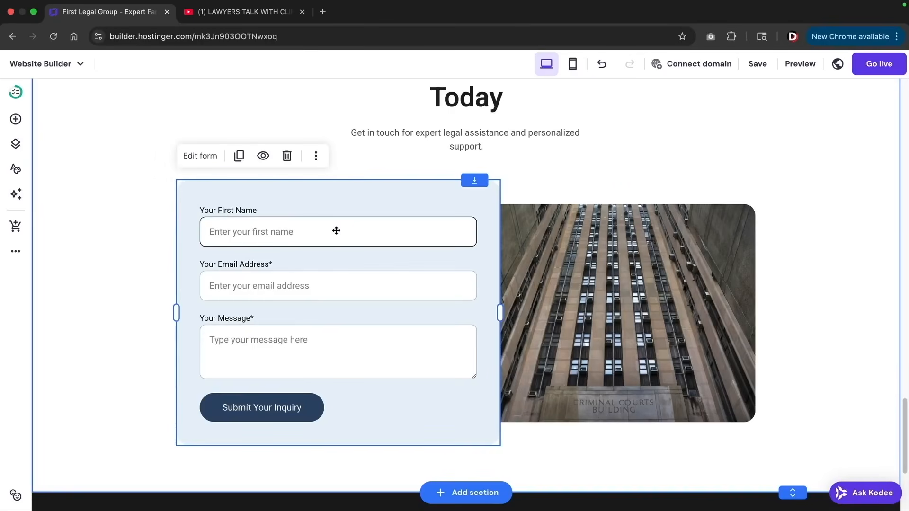
click(192, 162)
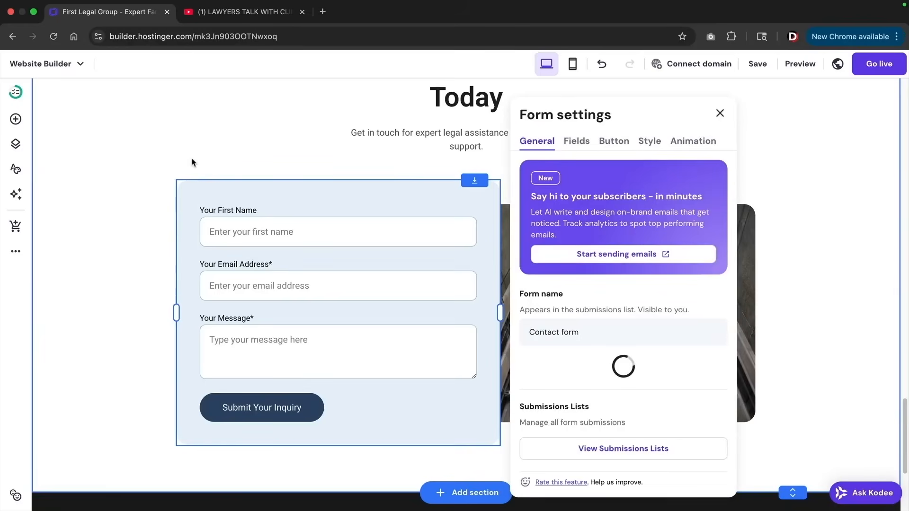
scroll(653, 317, up, 1)
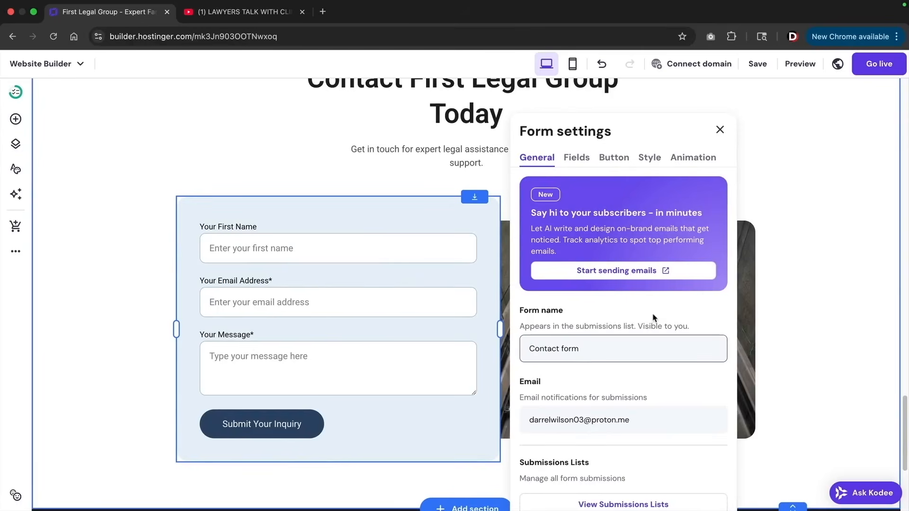
scroll(653, 317, down, 2)
drag(647, 363, 538, 363)
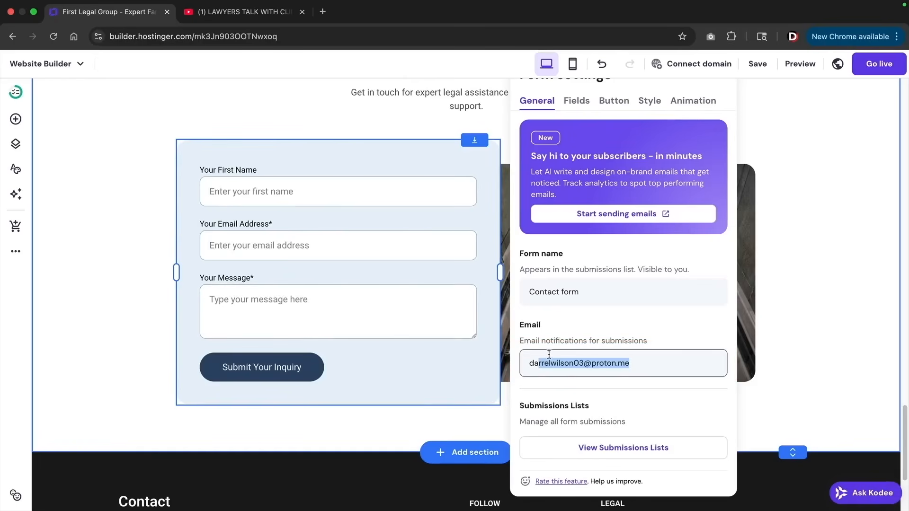
scroll(589, 199, up, 2)
click(580, 162)
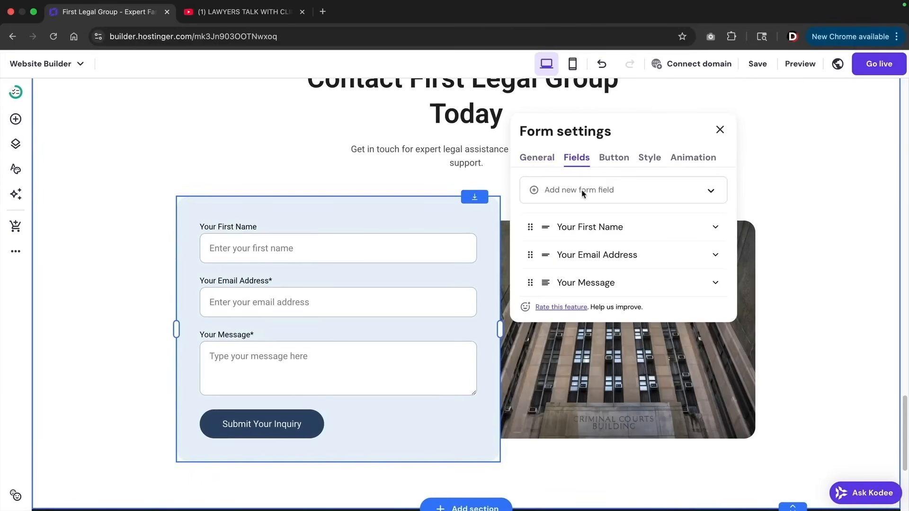
Add a required 'Legal Issue' short answer field under Your First Name, placeholder 'Explain Your Situation'
click(710, 194)
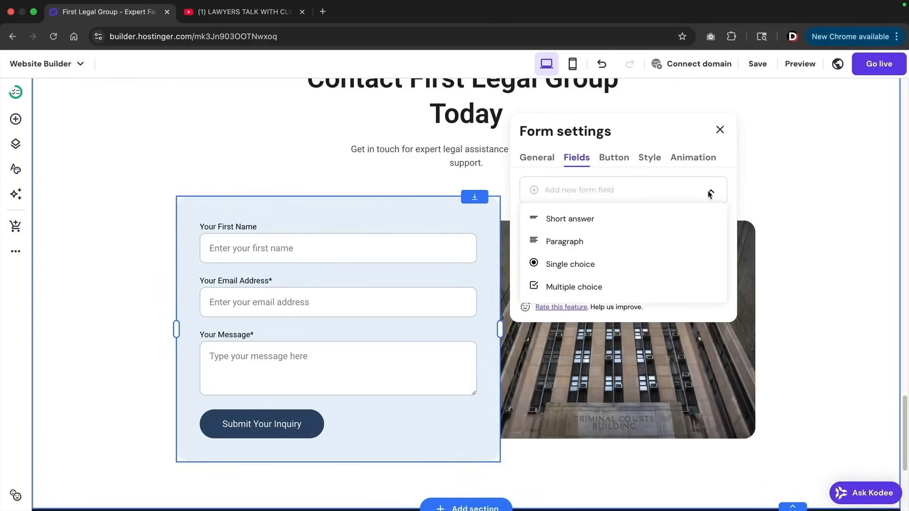
click(593, 225)
drag(530, 310, 618, 258)
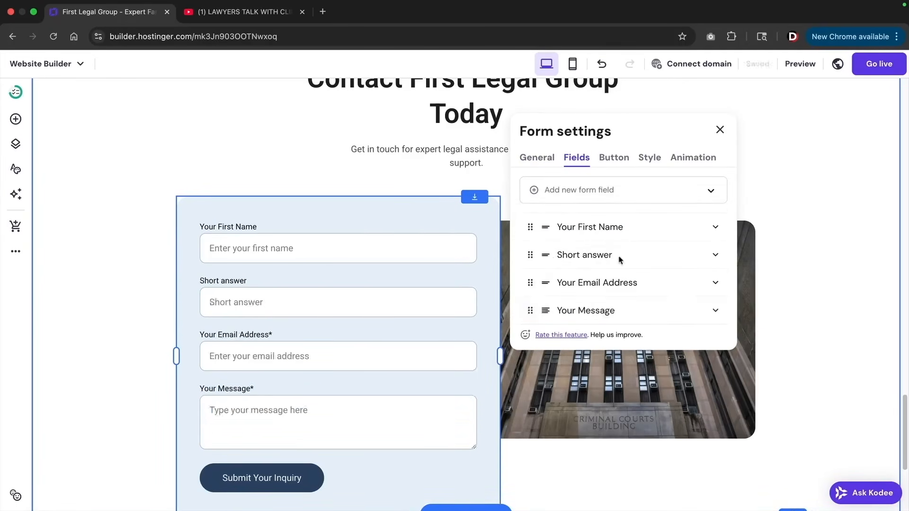
click(714, 257)
triple_click(591, 311)
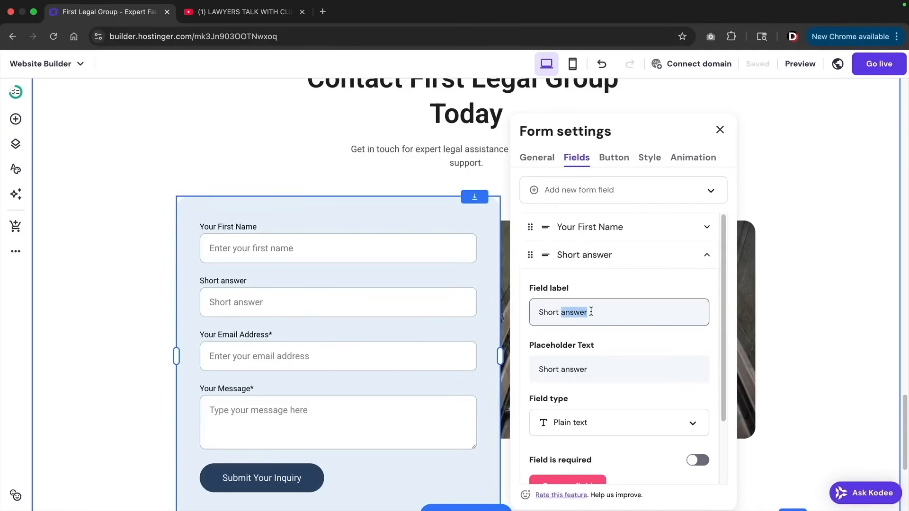
text(Legal Issue)
triple_click(582, 368)
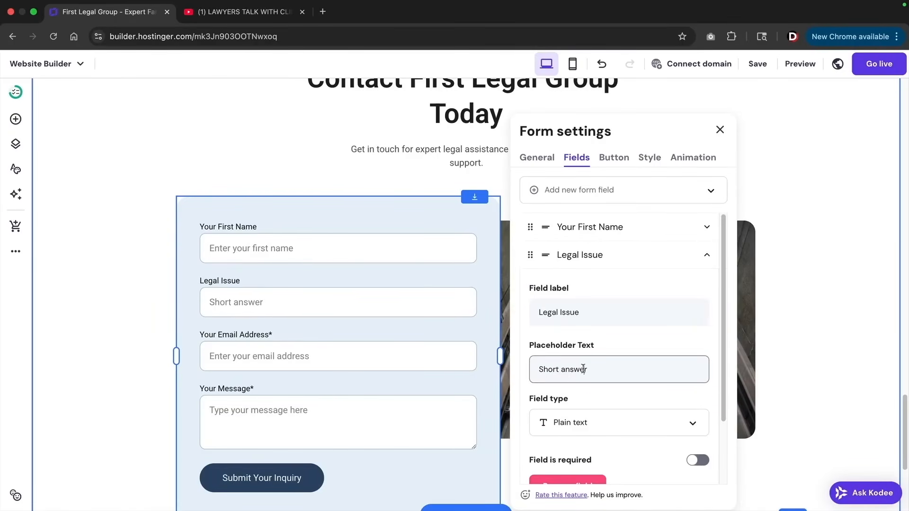
text(Explain Y)
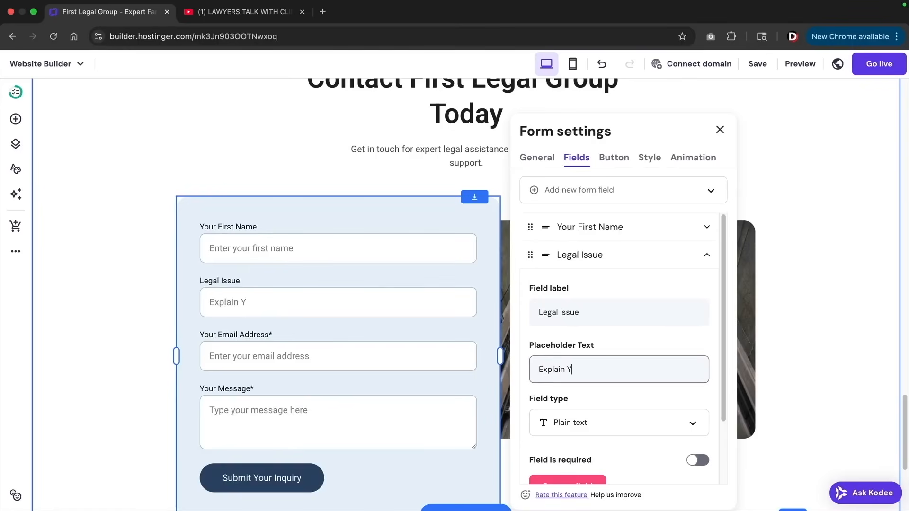
text(our Situation)
scroll(568, 379, down, 2)
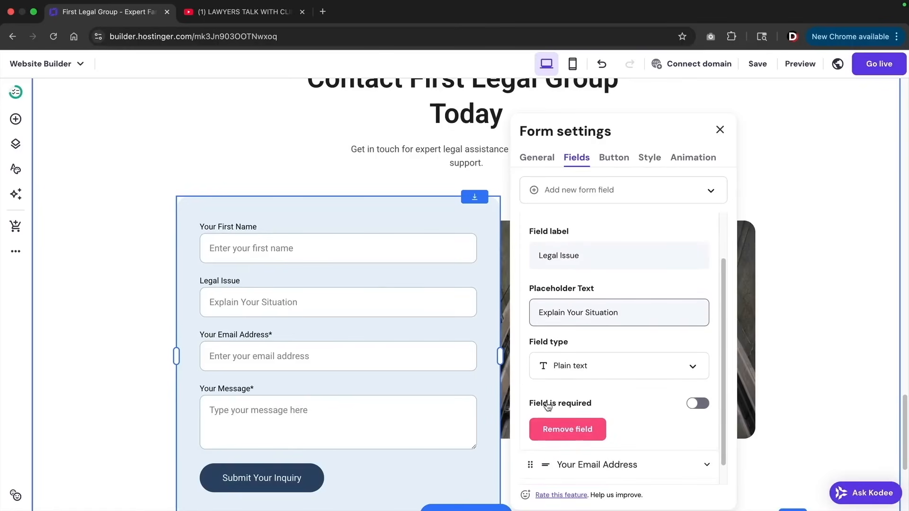
click(693, 403)
scroll(660, 216, up, 3)
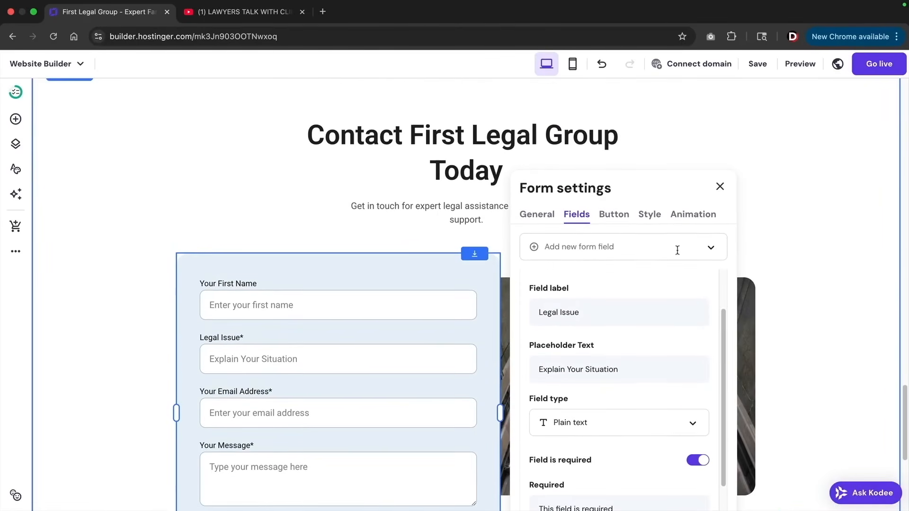
Review the form's field types, submit button, style and animation options, then close settings
click(695, 249)
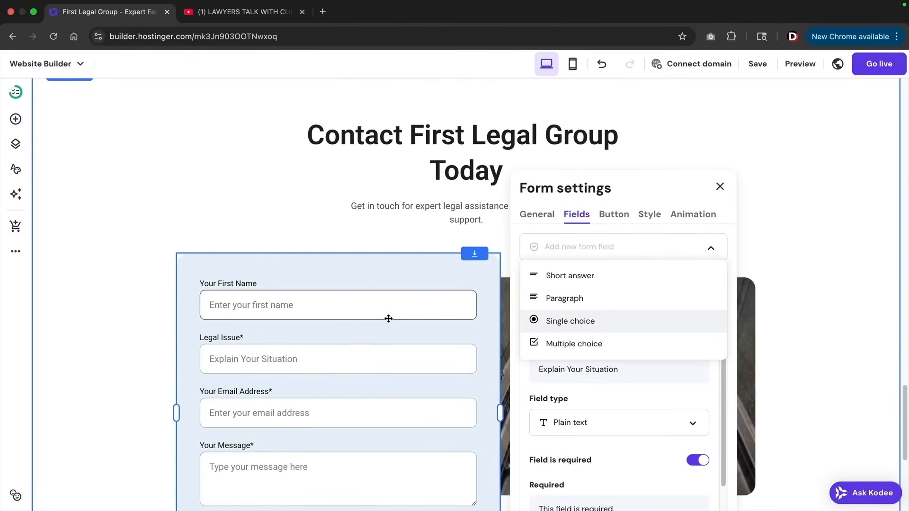
scroll(400, 313, down, 3)
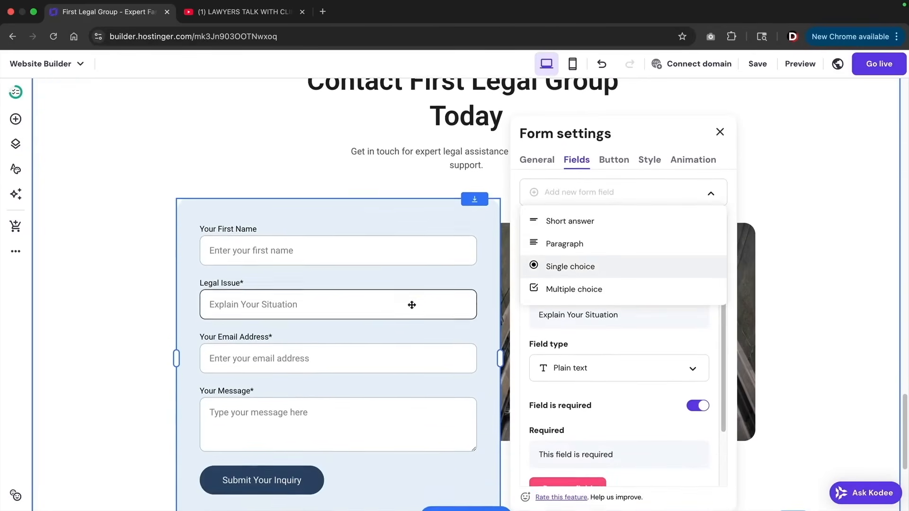
click(615, 159)
click(649, 159)
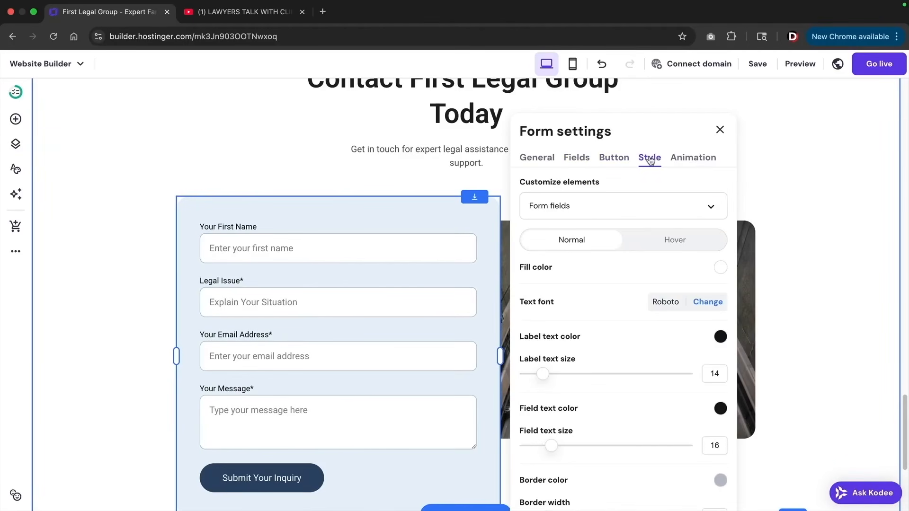
click(692, 158)
scroll(604, 221, down, 3)
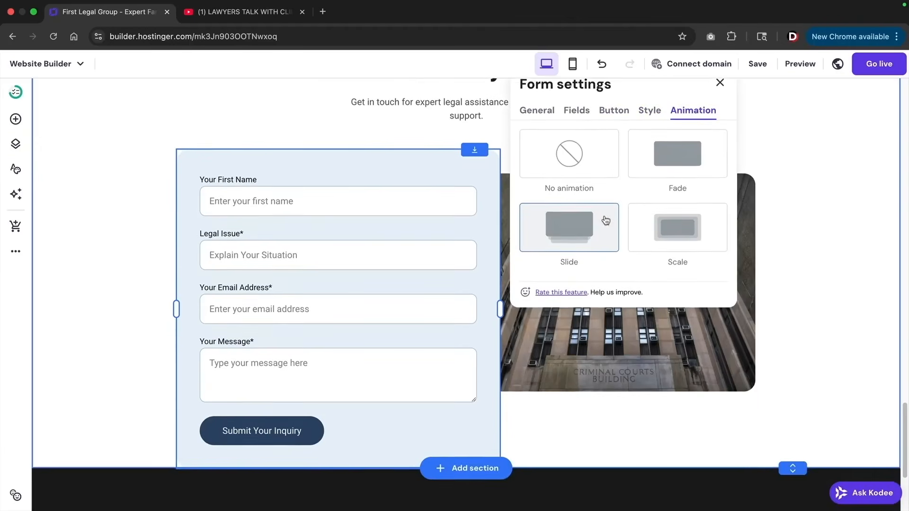
scroll(604, 221, up, 3)
click(719, 131)
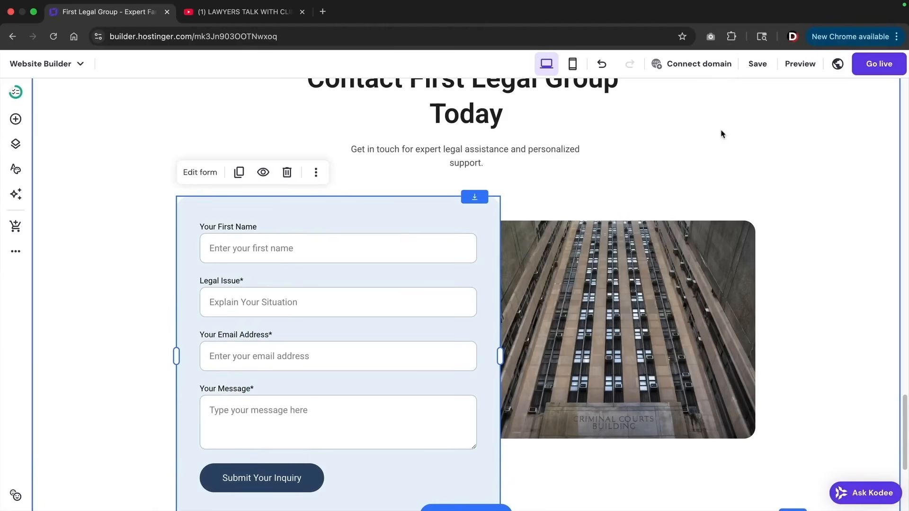
Increase the height of the courthouse hero section at the top of the home page
scroll(719, 133, down, 5)
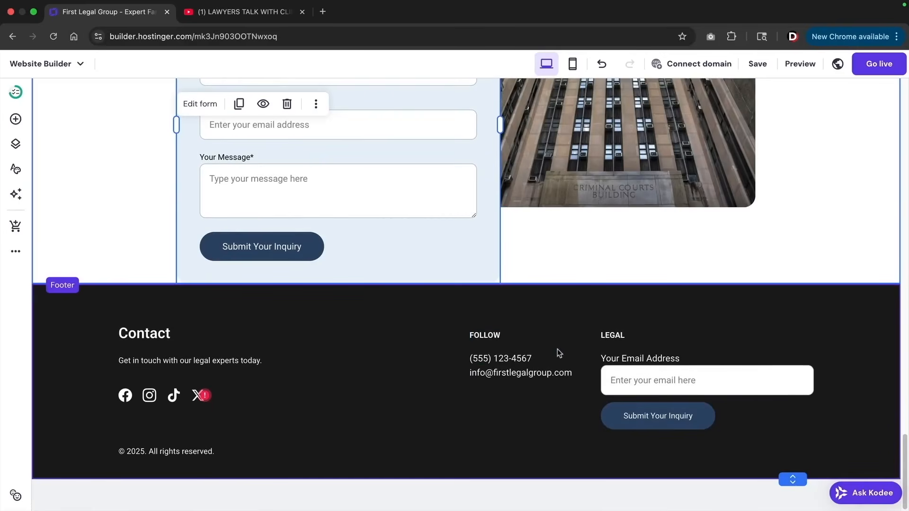
click(16, 119)
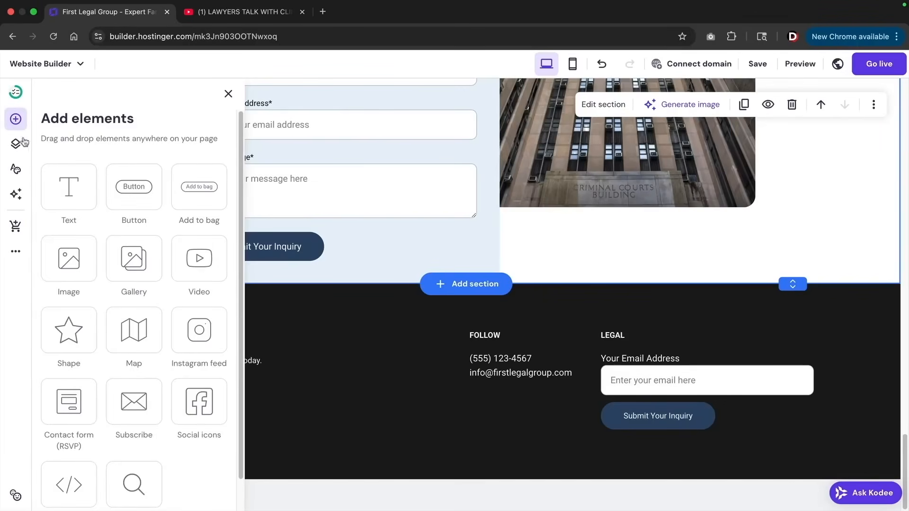
click(418, 323)
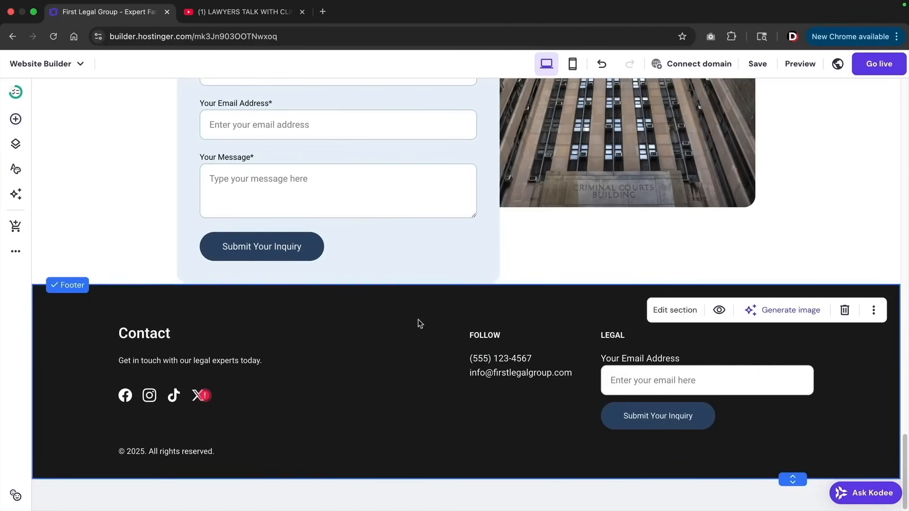
drag(903, 428, 879, 101)
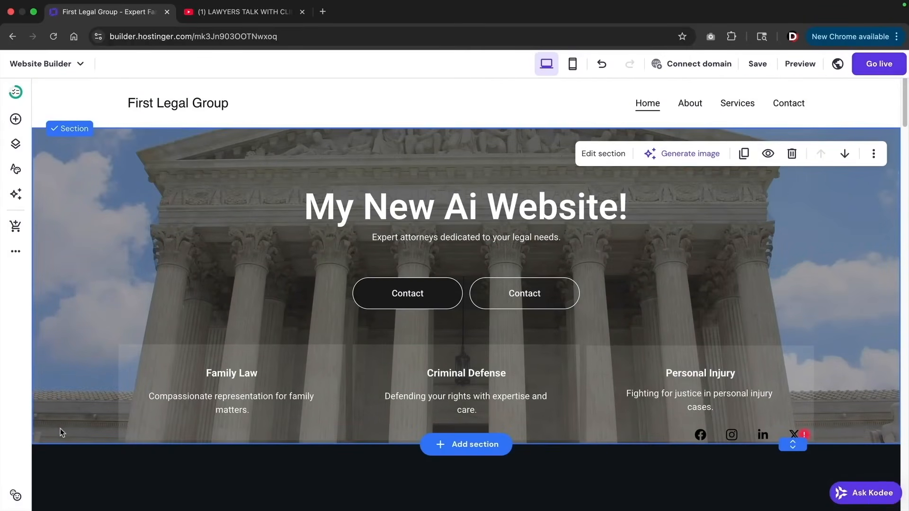
drag(782, 440, 790, 485)
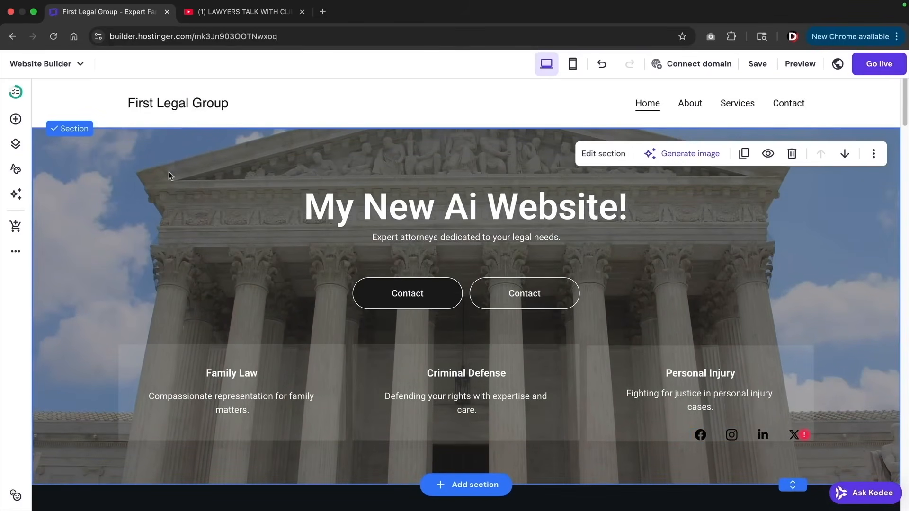
Replace the header logo with the logo-edinburgh_blacks.png Edinburgh image
click(177, 107)
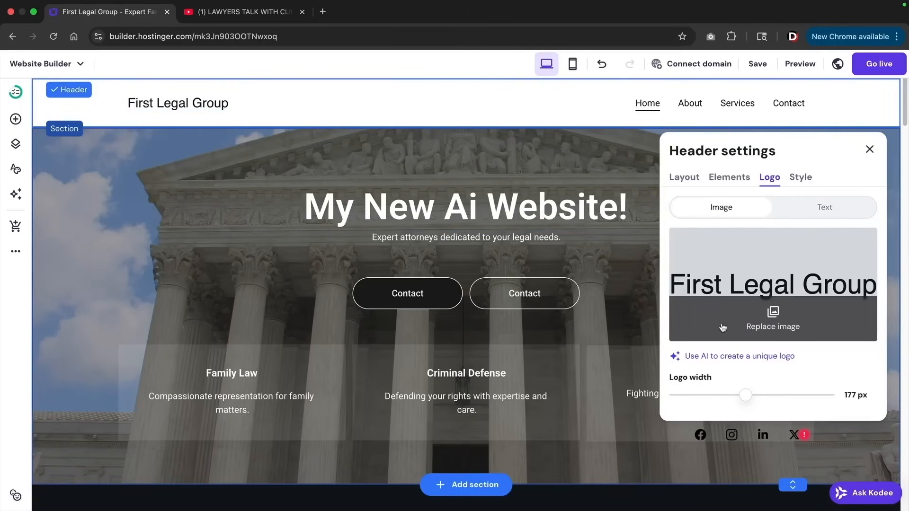
click(774, 322)
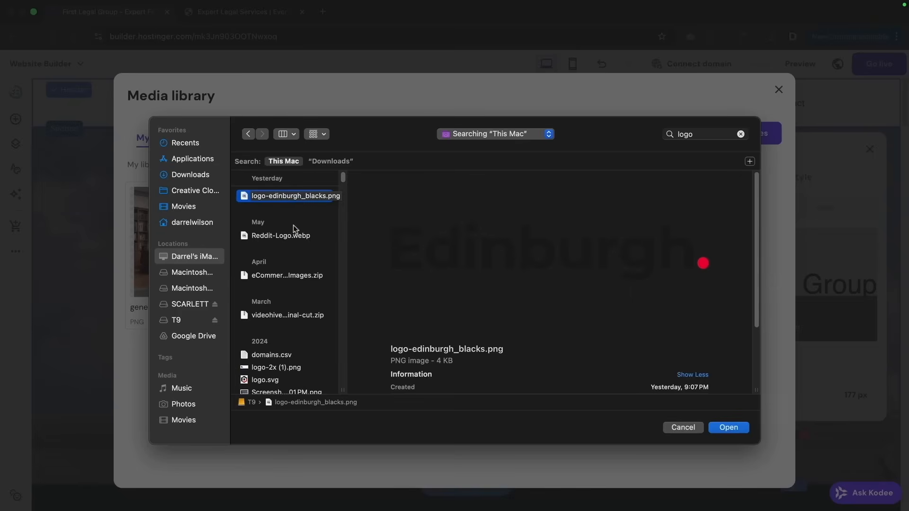
click(729, 427)
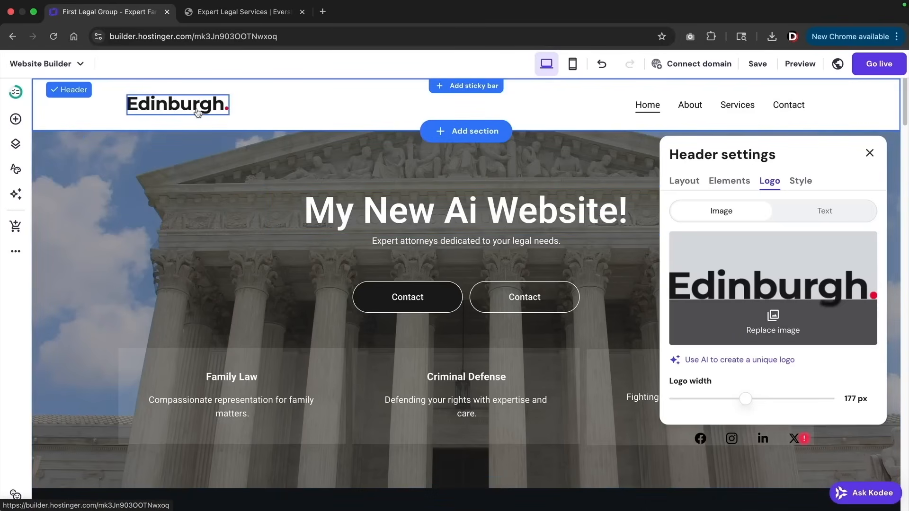
click(222, 12)
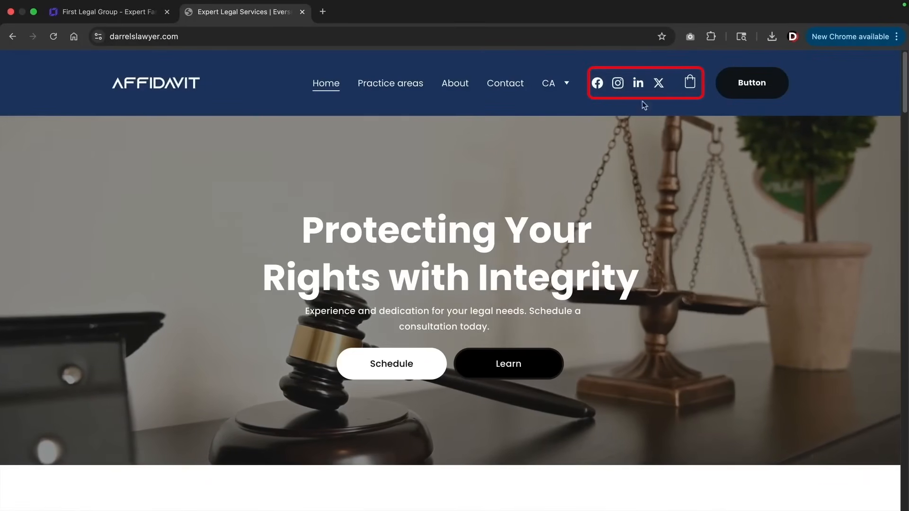
click(141, 16)
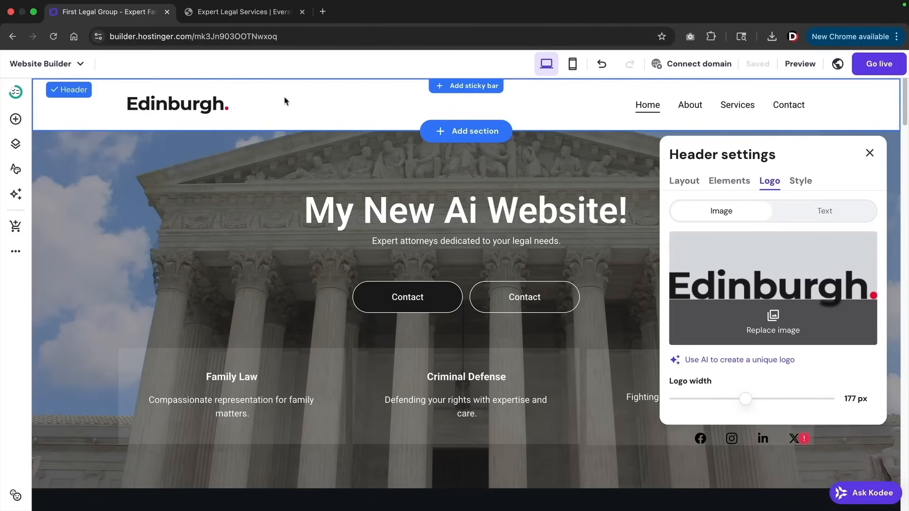
Try several header layouts and settle on navigation links beside the logo
click(686, 183)
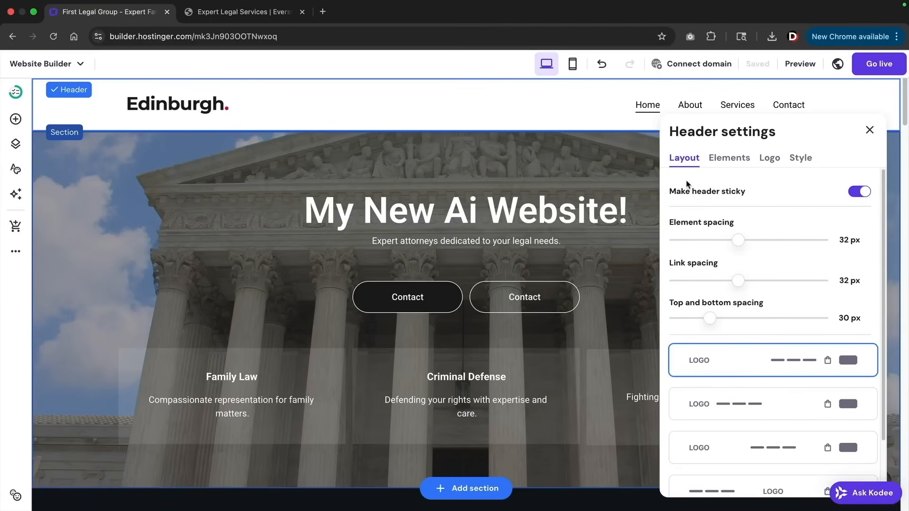
scroll(697, 200, down, 3)
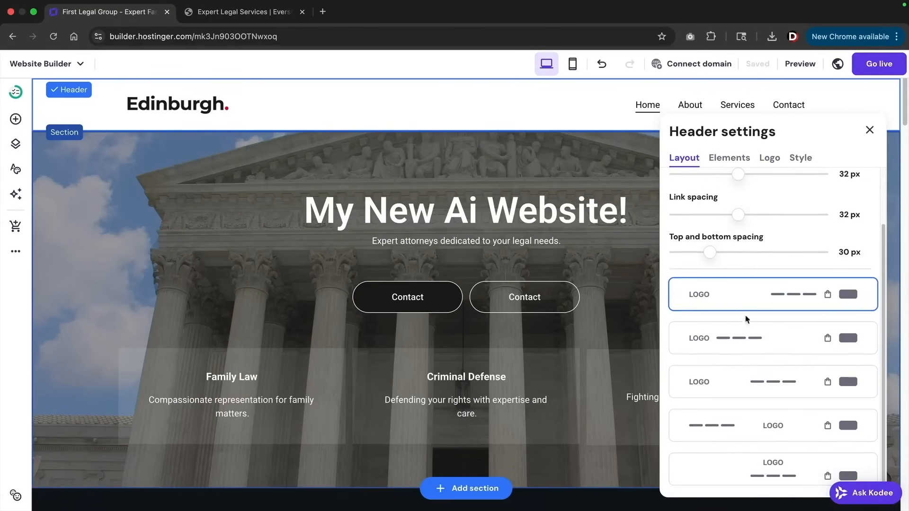
click(751, 332)
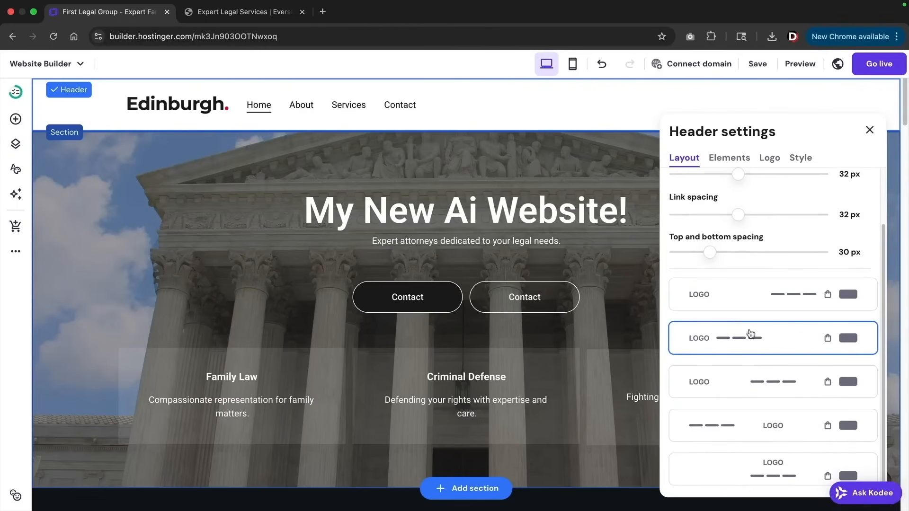
click(749, 382)
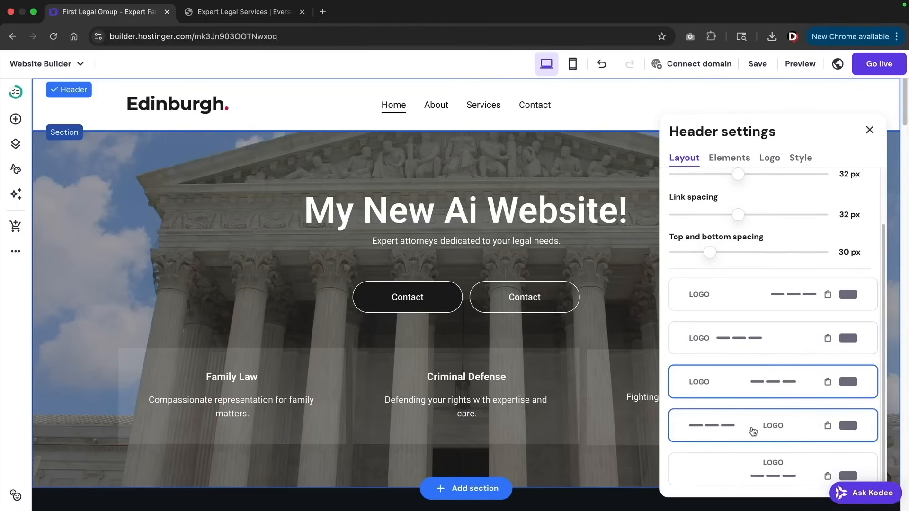
click(752, 430)
click(750, 457)
click(752, 384)
click(757, 340)
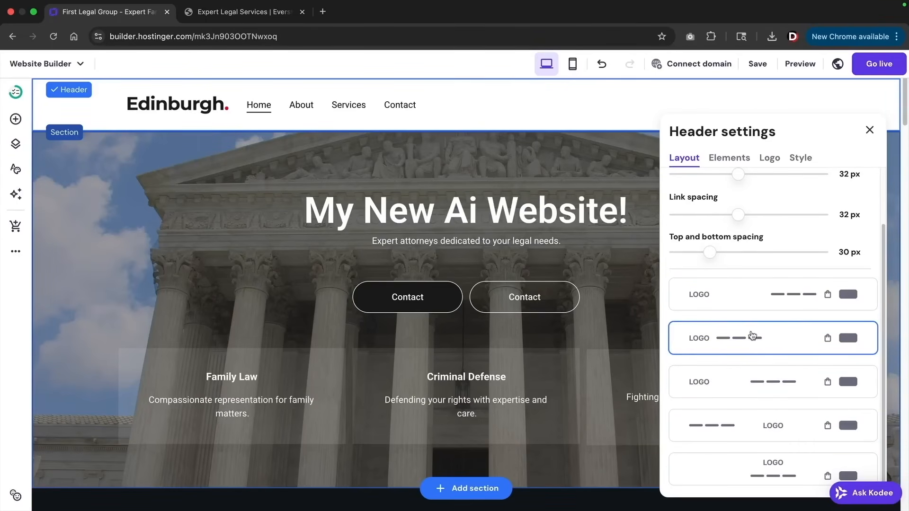
scroll(758, 266, up, 2)
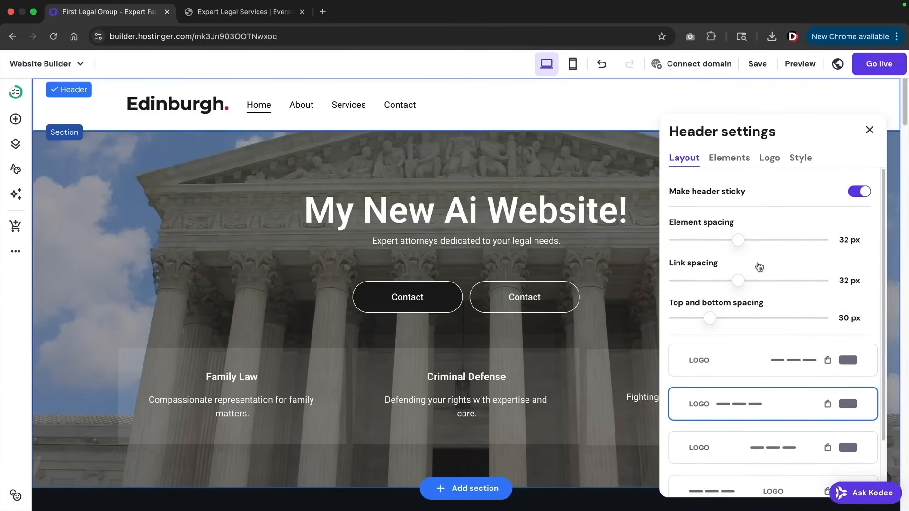
Show social icons and a button in the header, and widen the logo to 225 px
click(739, 161)
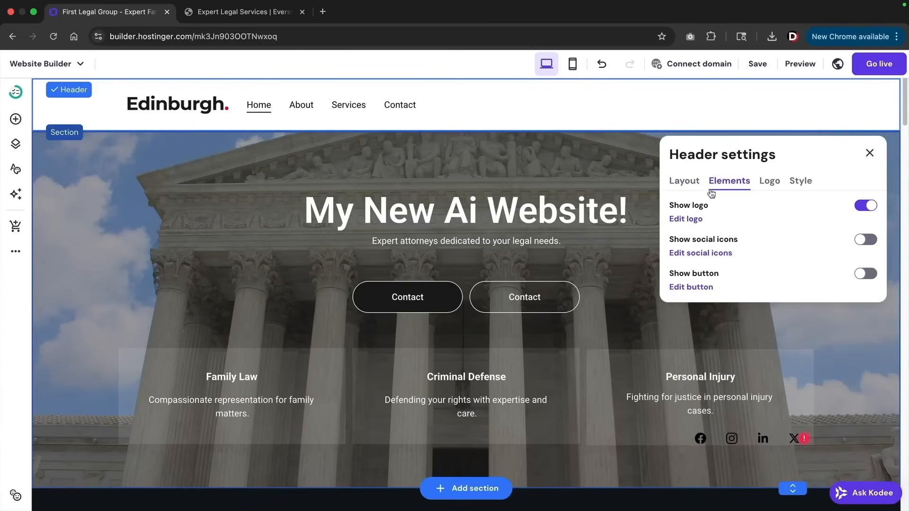
click(866, 240)
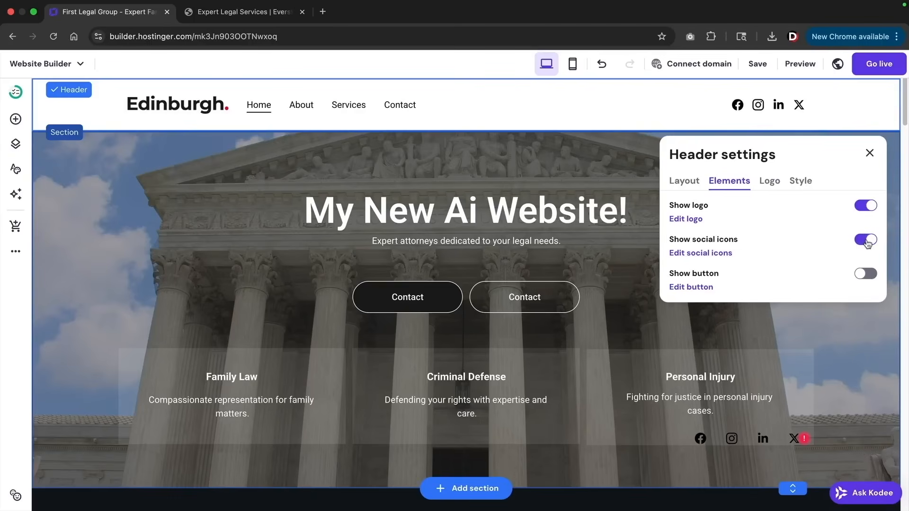
click(863, 274)
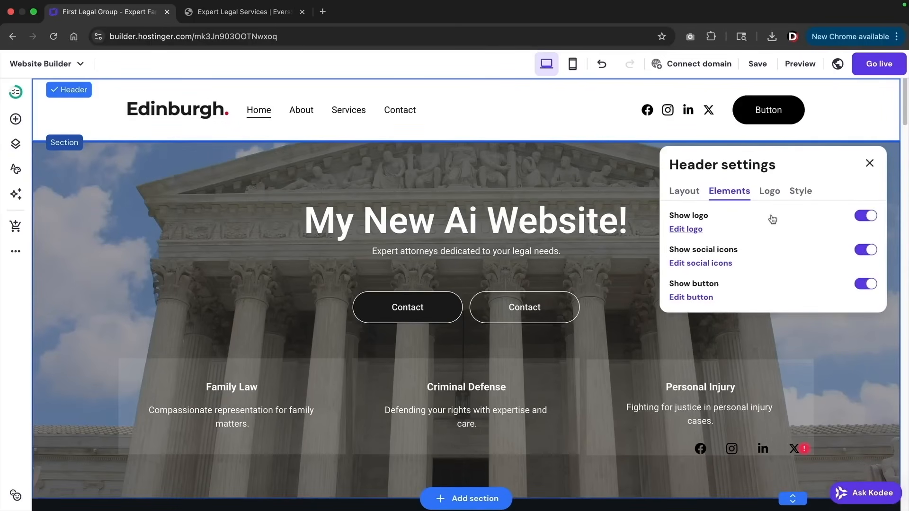
click(769, 192)
scroll(774, 284, down, 2)
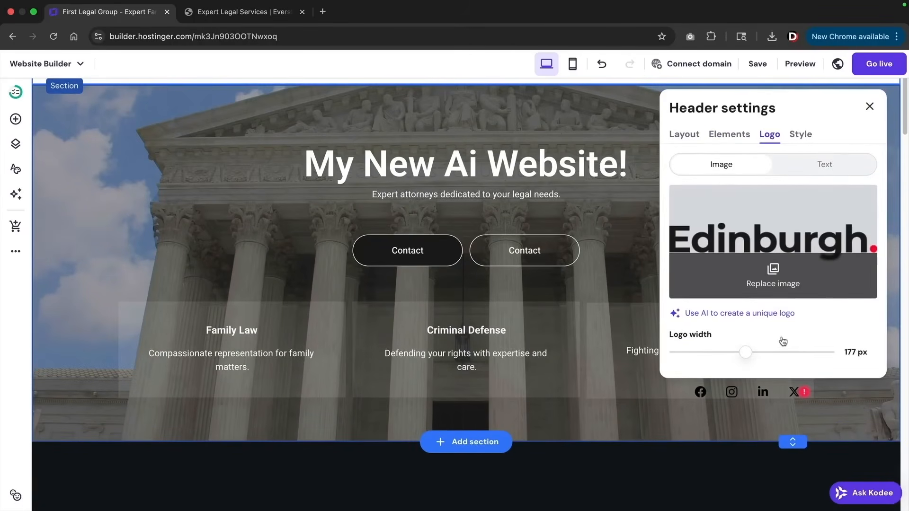
scroll(766, 341, up, 2)
drag(751, 409, 768, 408)
Try red, grey and transparent header backgrounds, then set it to white and close settings
click(800, 192)
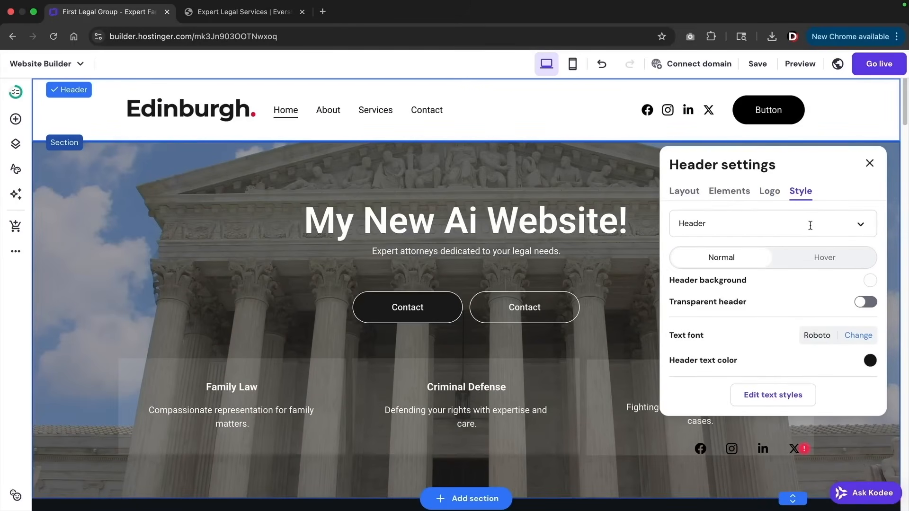
click(870, 280)
click(618, 341)
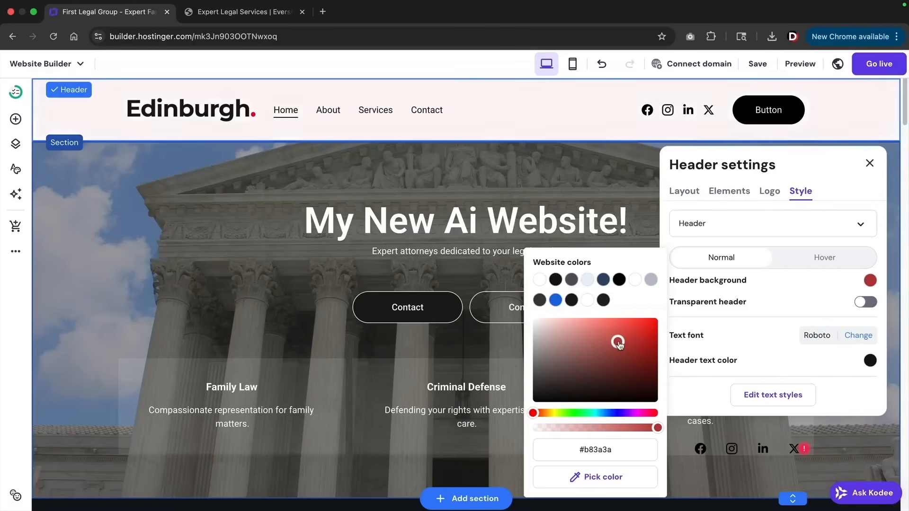
drag(618, 342, 522, 327)
click(858, 305)
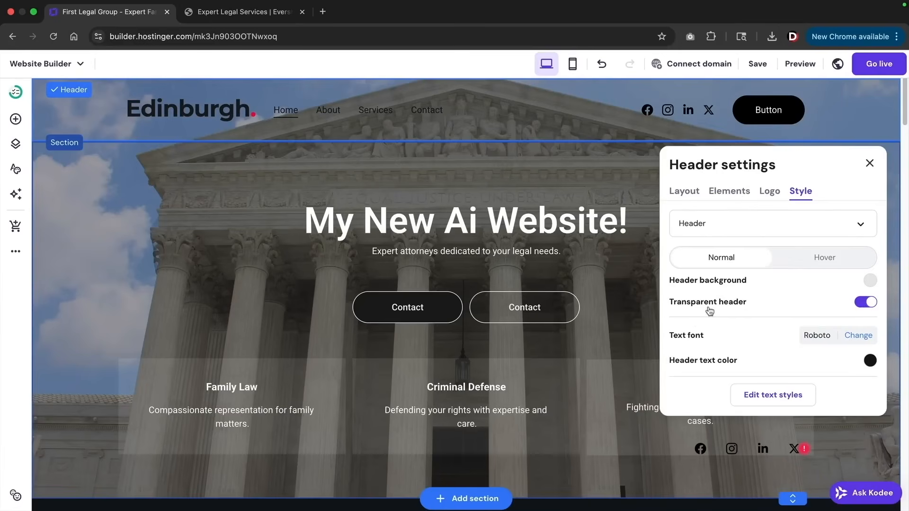
click(865, 303)
click(866, 282)
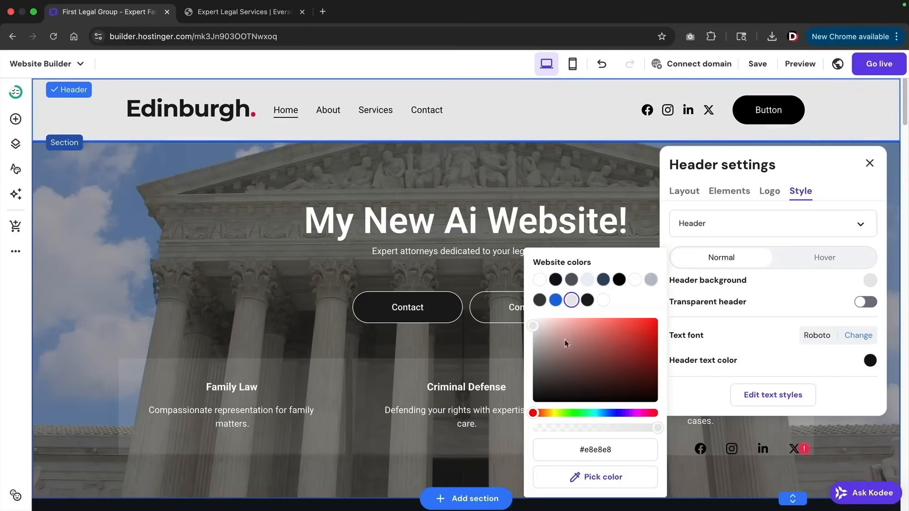
click(635, 279)
click(767, 192)
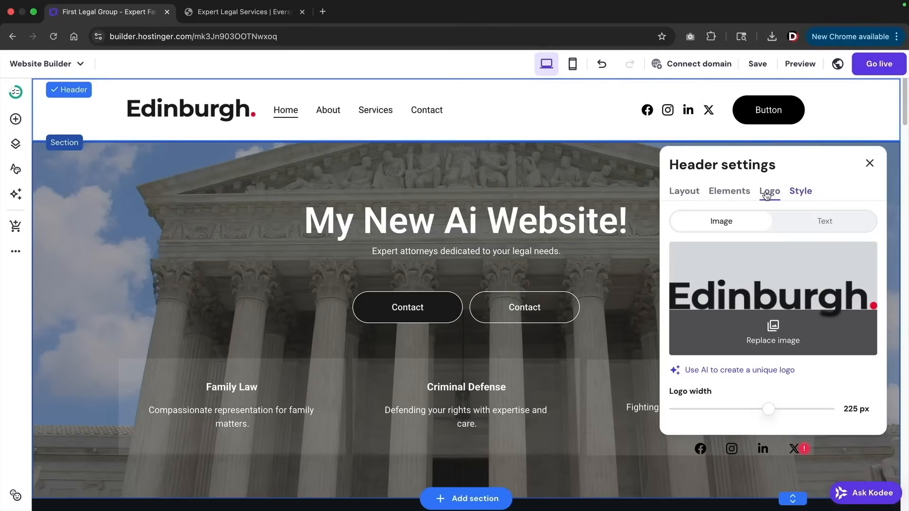
click(736, 194)
click(677, 194)
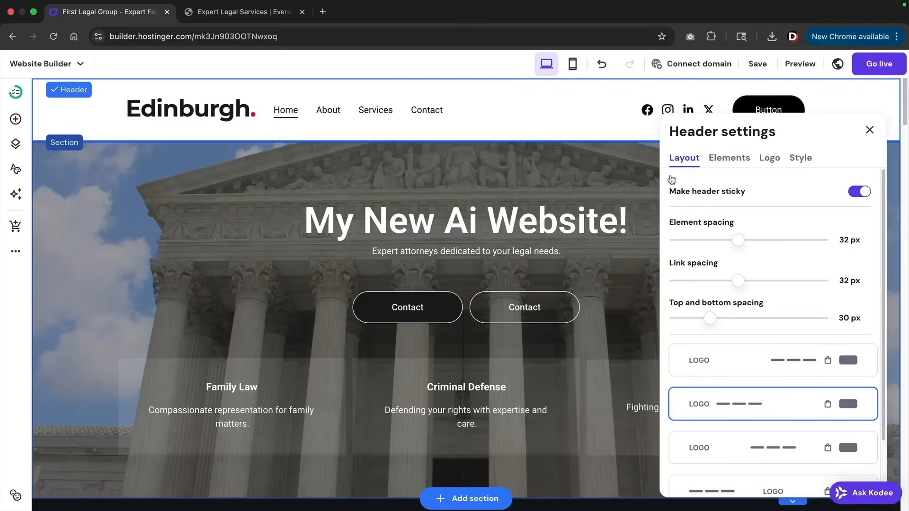
click(869, 129)
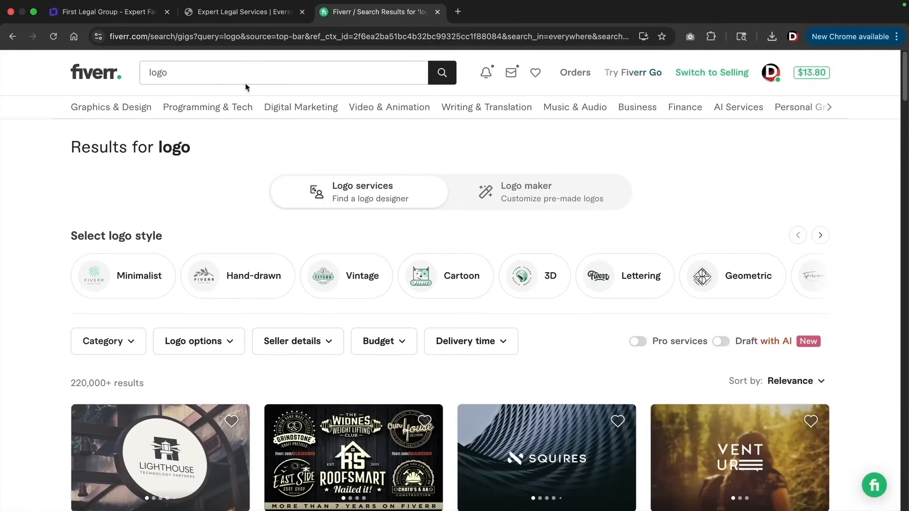
Scroll through Fiverr's logo design gigs for ideas, then close the Fiverr tab
scroll(254, 187, down, 4)
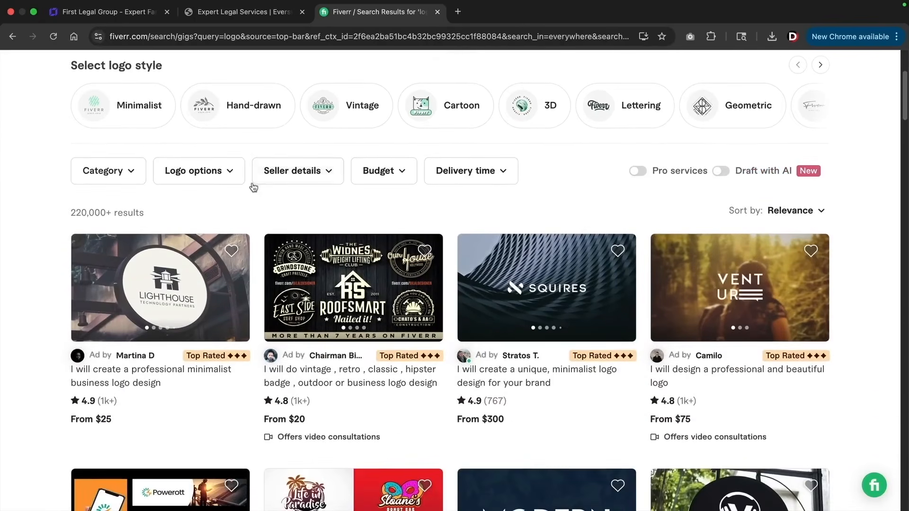
scroll(254, 187, down, 9)
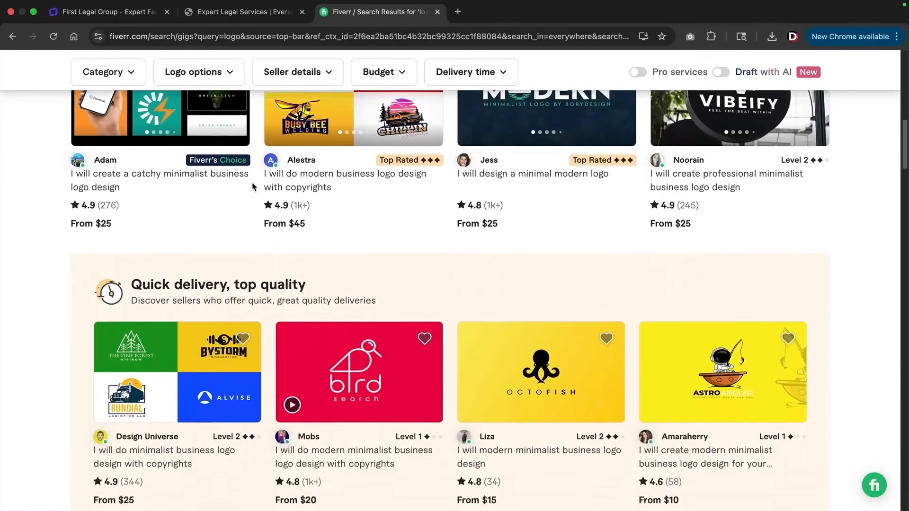
scroll(254, 186, down, 3)
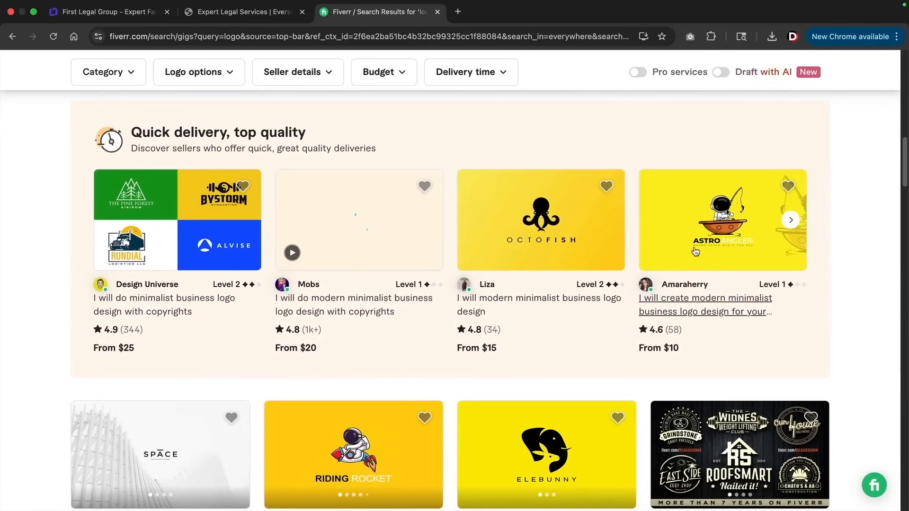
scroll(369, 303, down, 1)
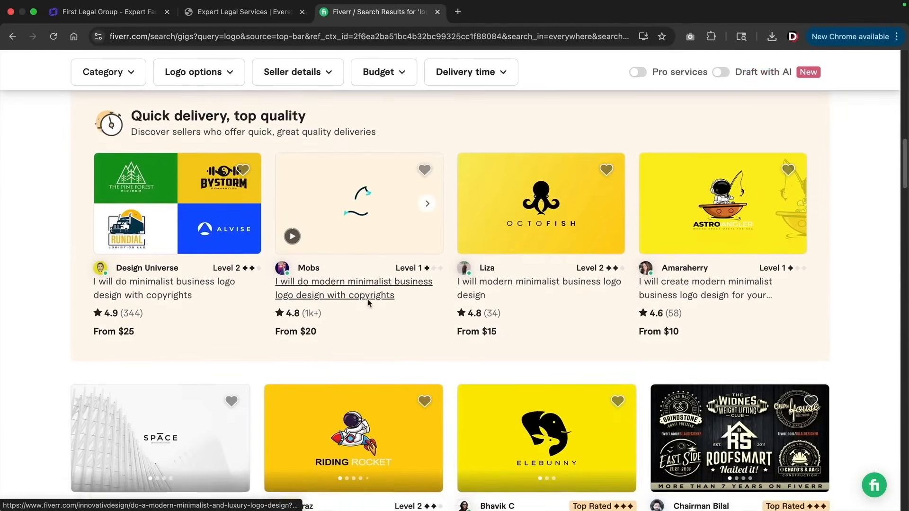
scroll(370, 302, down, 8)
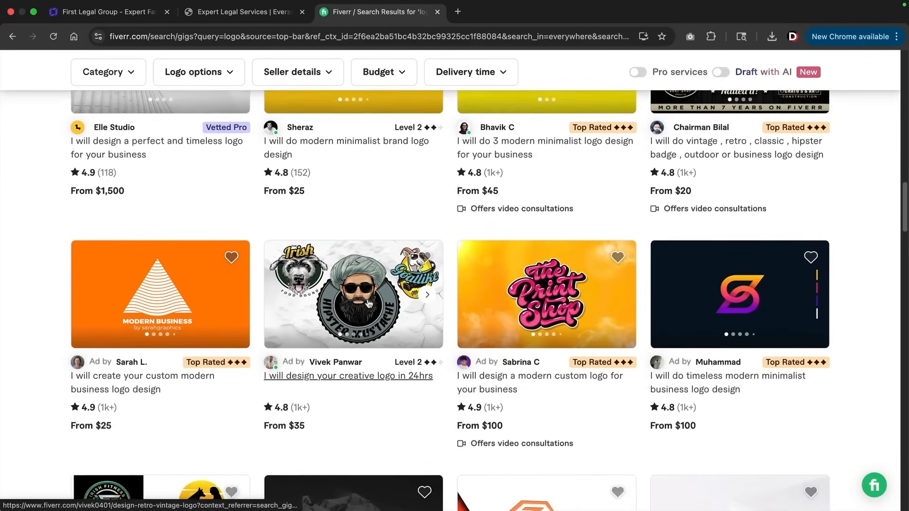
scroll(369, 303, down, 6)
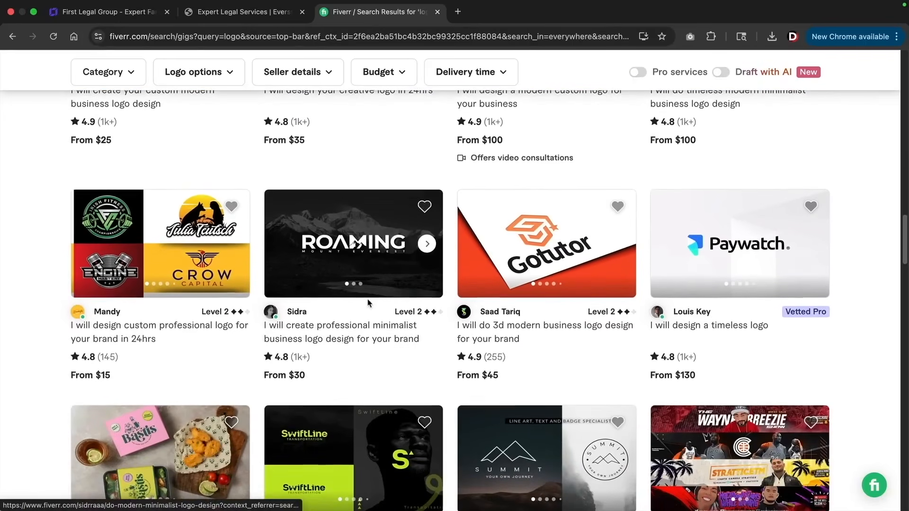
scroll(369, 303, down, 6)
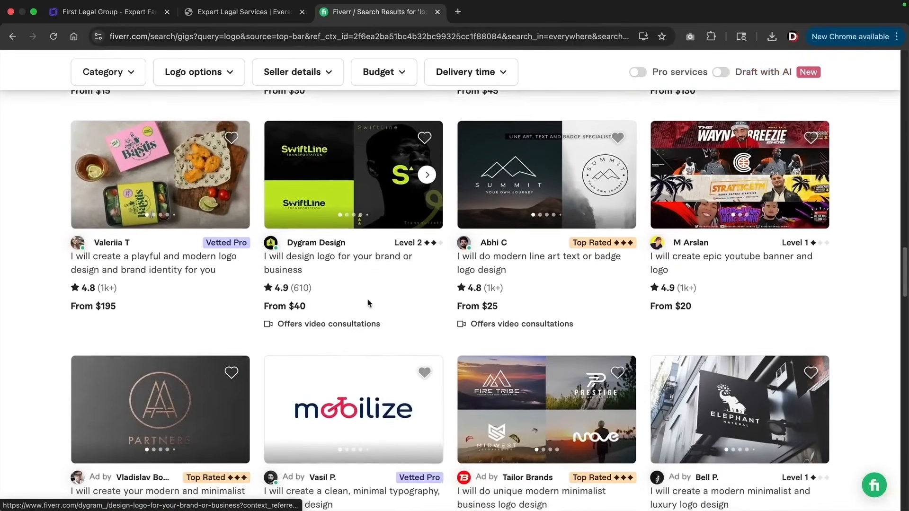
scroll(370, 303, down, 6)
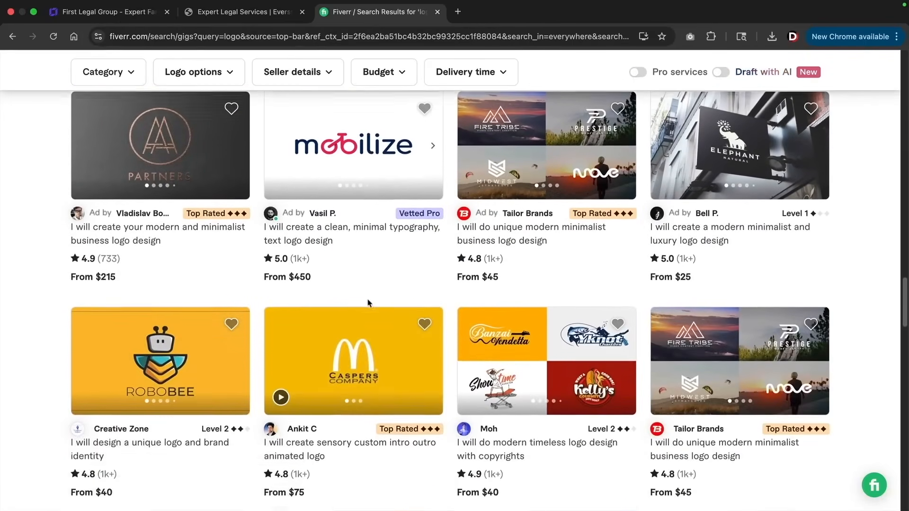
scroll(369, 303, down, 3)
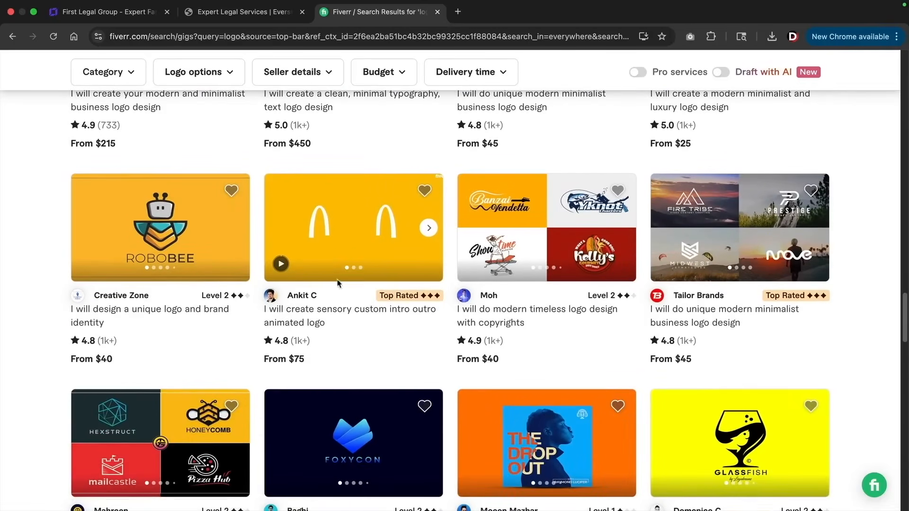
key(super+w)
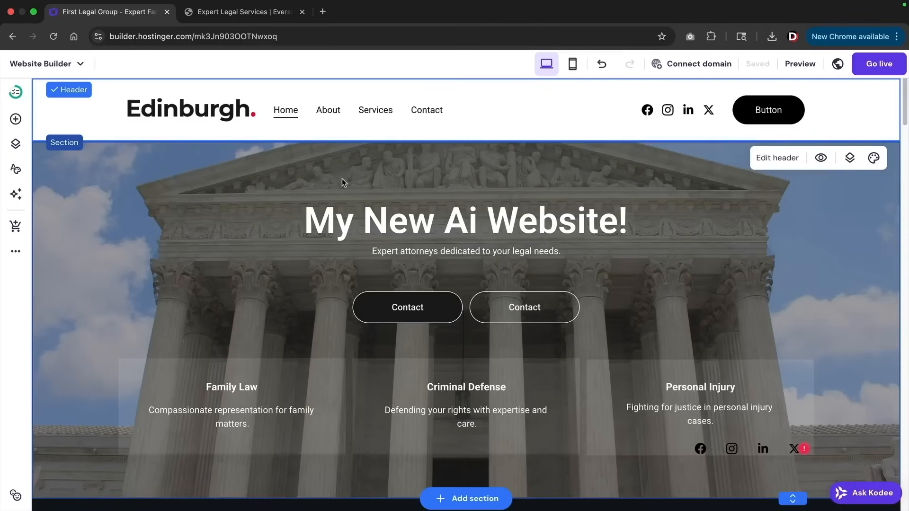
Scroll through the About page to review its content
click(333, 115)
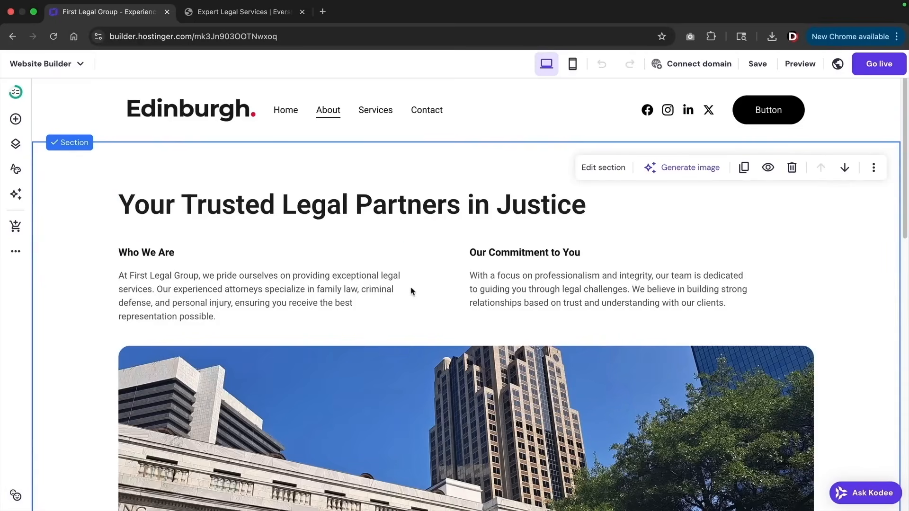
scroll(410, 287, down, 3)
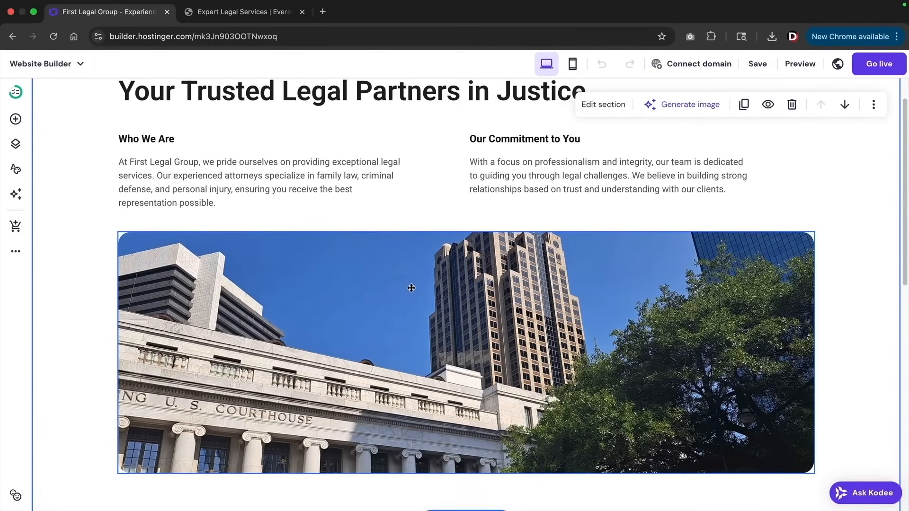
scroll(411, 288, down, 8)
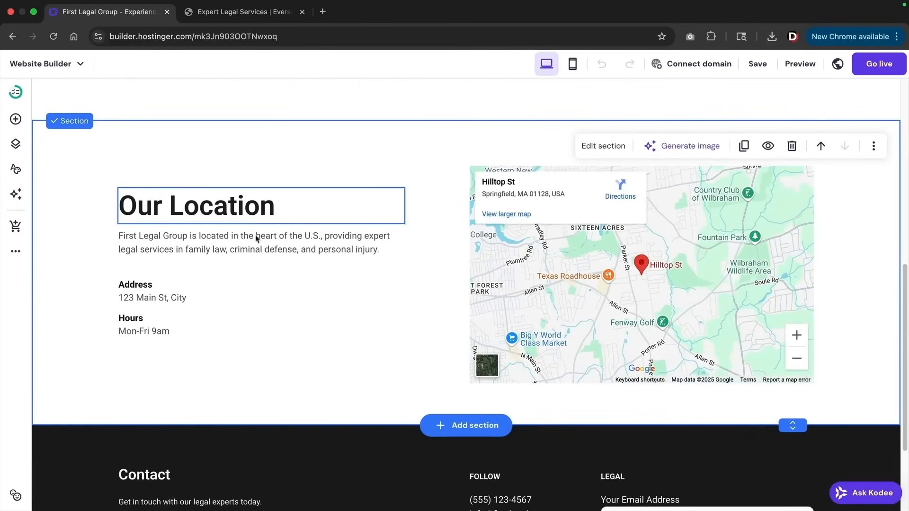
scroll(436, 265, up, 1)
scroll(436, 265, up, 10)
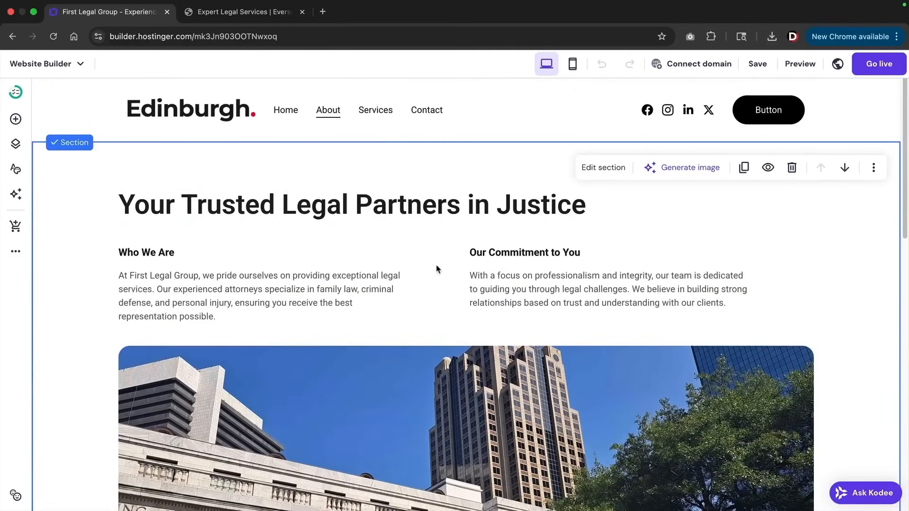
On Services, replace the Criminal Defense storefront photo with the Probate scrabble tiles image
click(365, 112)
scroll(383, 211, down, 3)
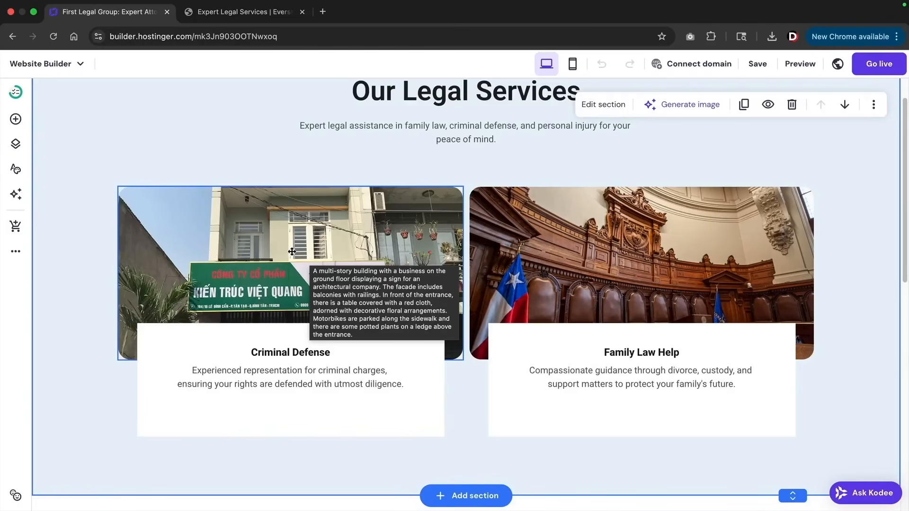
click(292, 242)
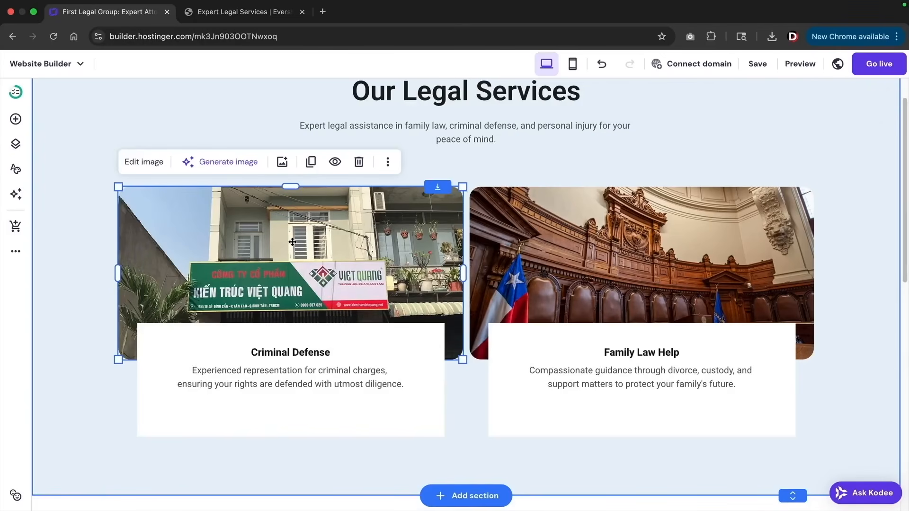
click(143, 162)
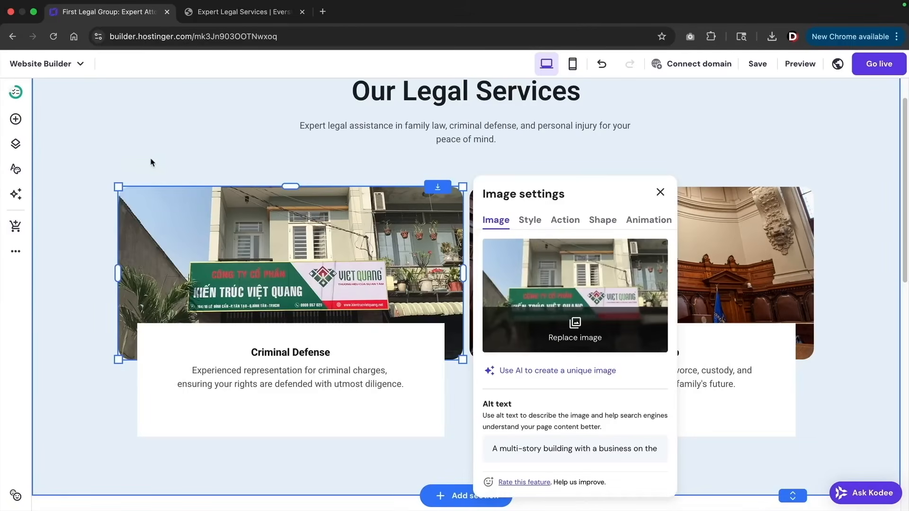
click(867, 253)
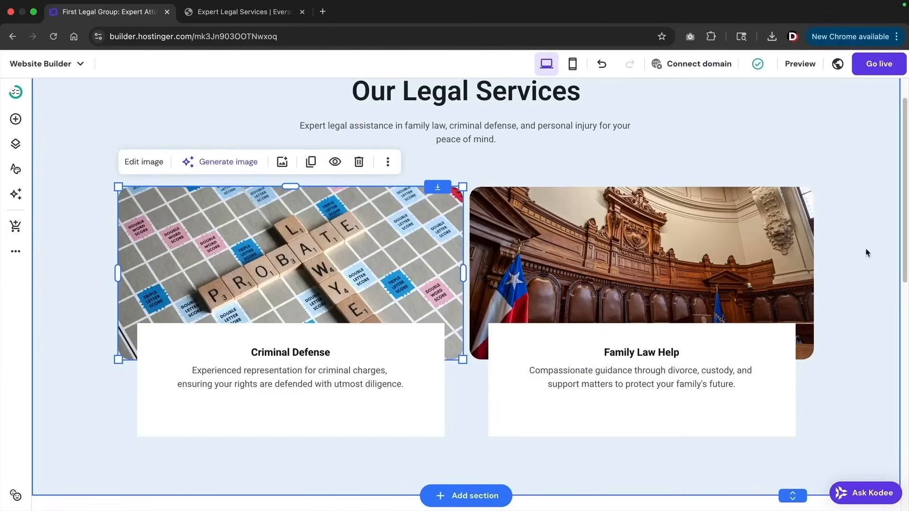
scroll(867, 254, down, 10)
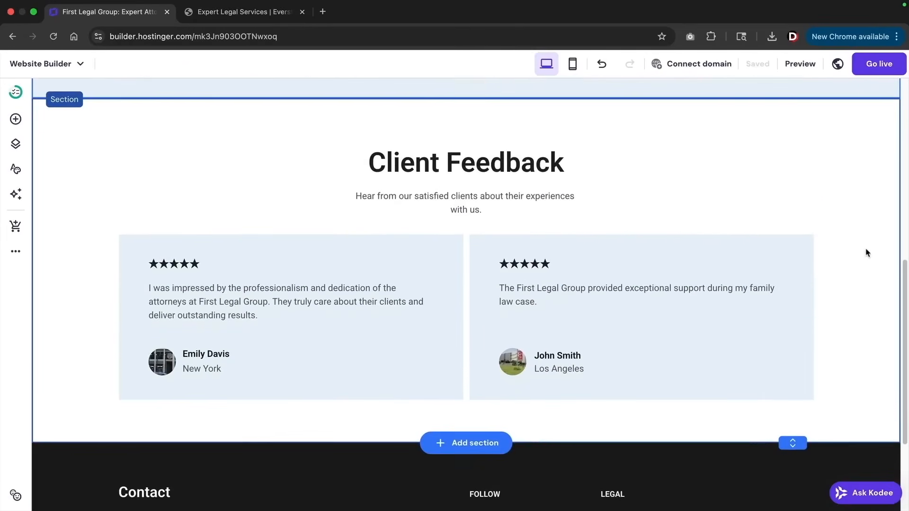
scroll(874, 270, up, 10)
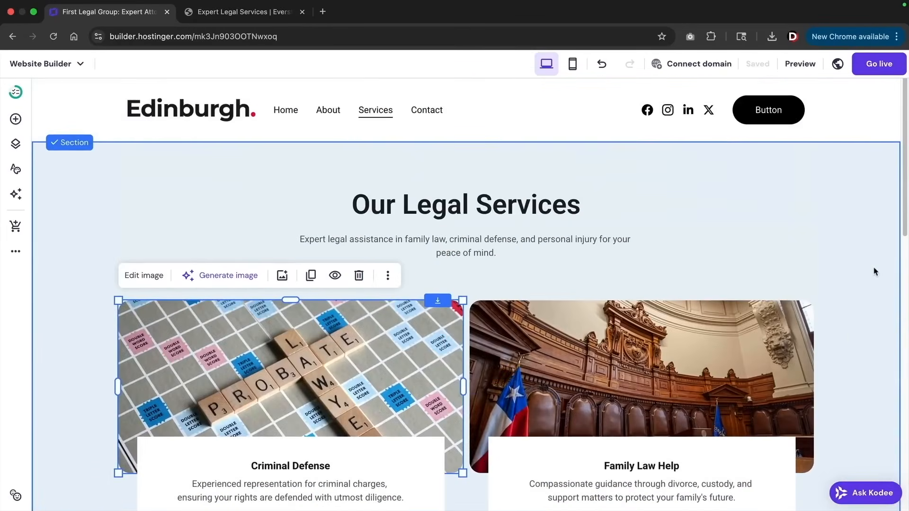
click(425, 114)
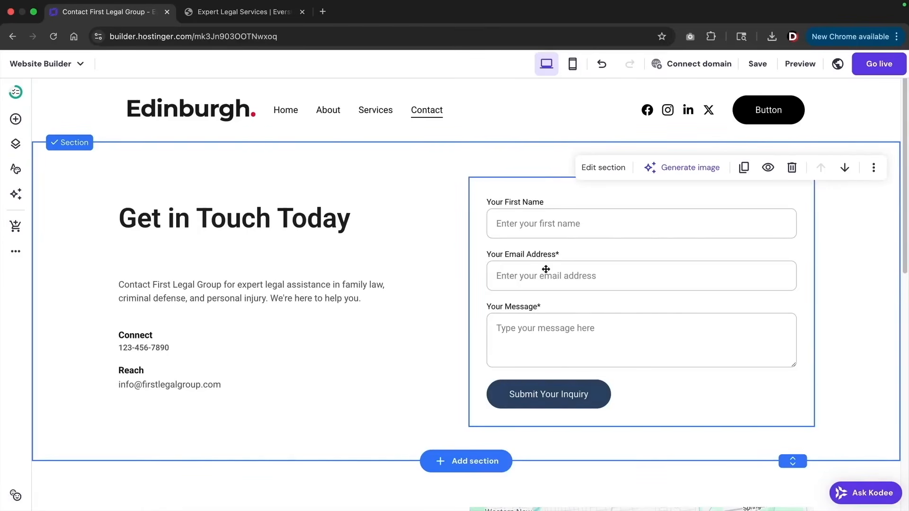
Open the contact form's settings and select its notification e-mail address
double_click(545, 269)
scroll(756, 330, down, 2)
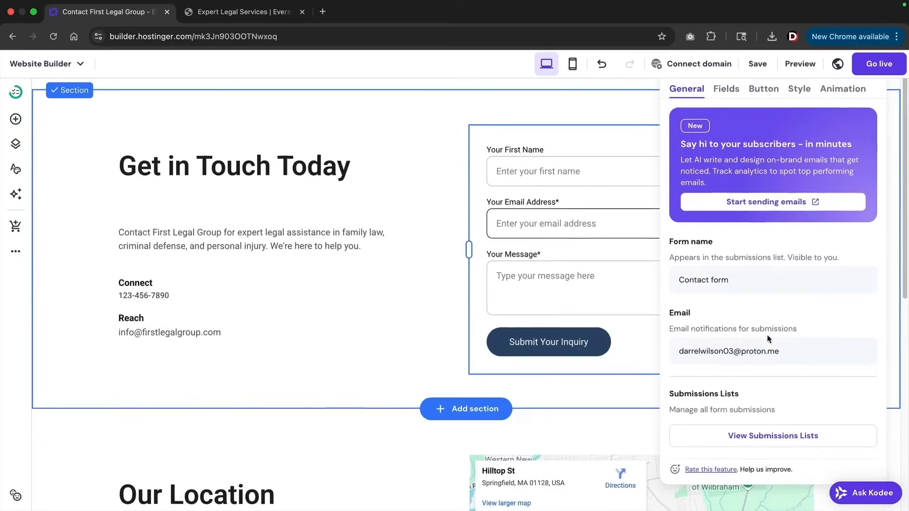
drag(787, 345, 675, 344)
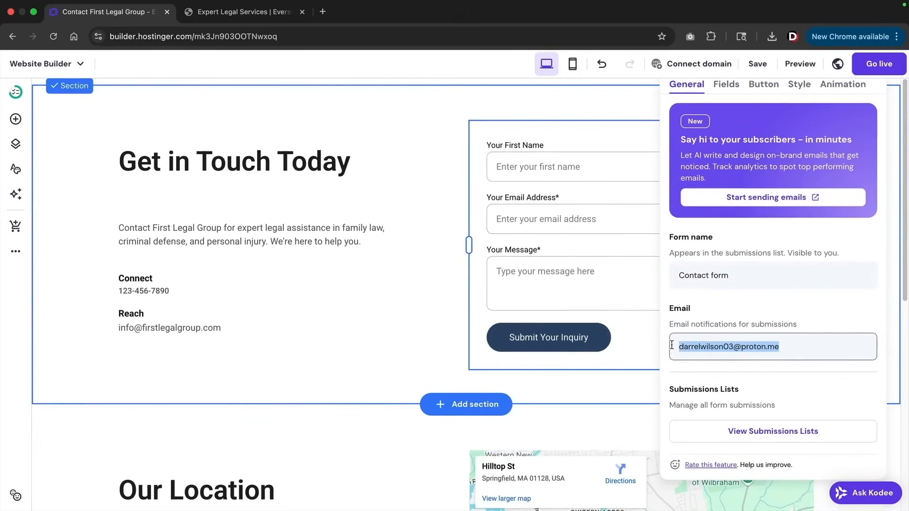
drag(802, 345, 675, 346)
scroll(752, 277, up, 2)
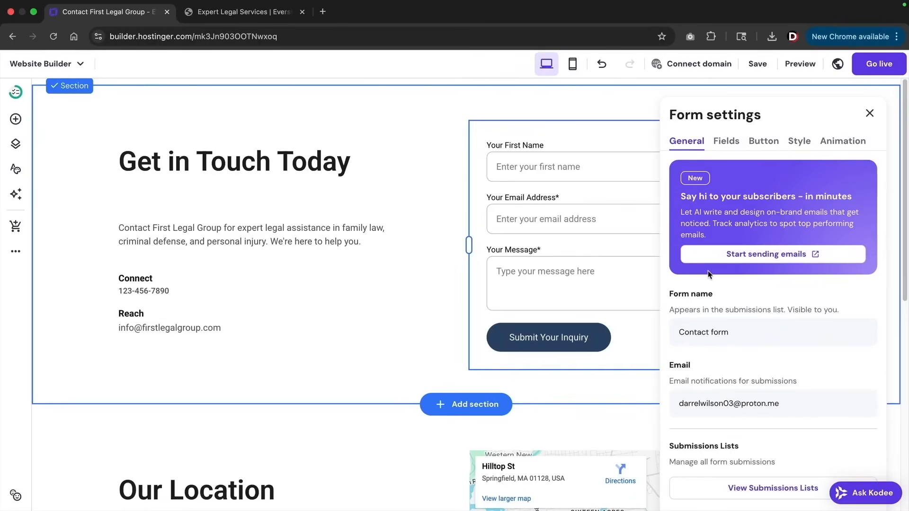
scroll(710, 283, down, 2)
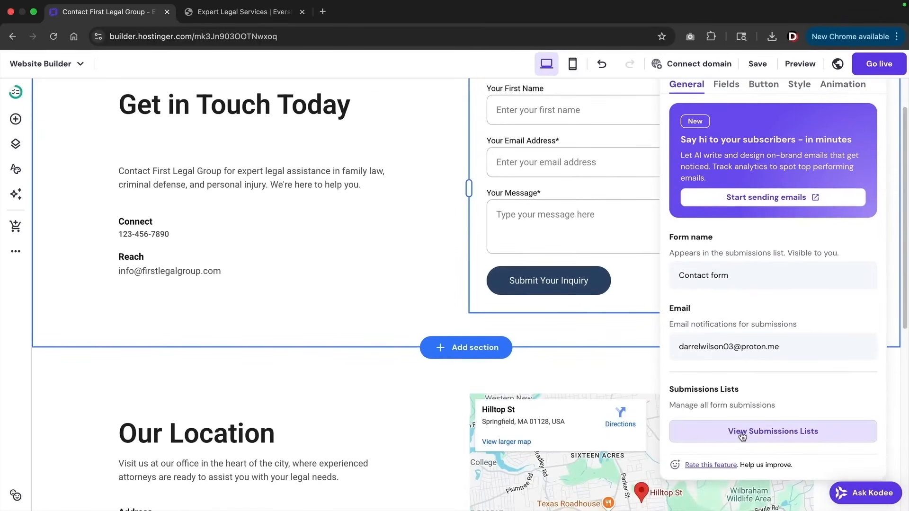
View the contact form's submissions, which show 0 entries, then close them
click(742, 432)
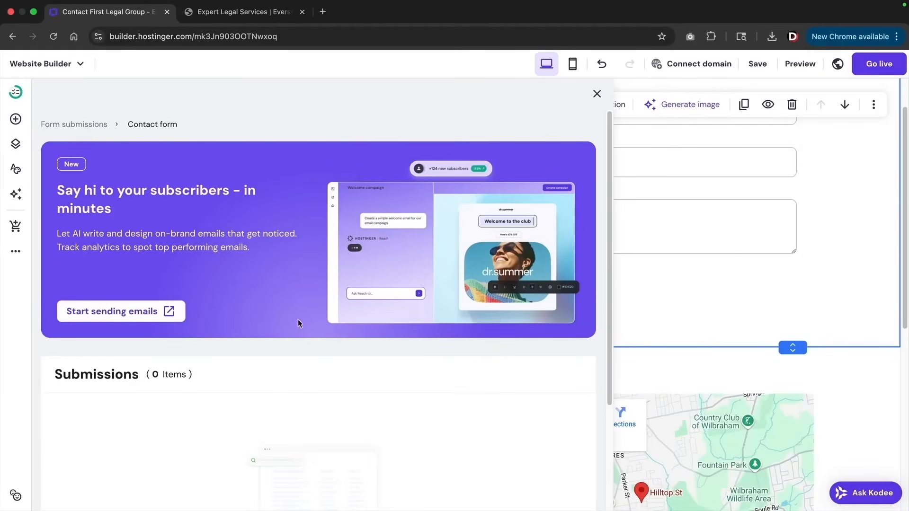
scroll(299, 381, down, 3)
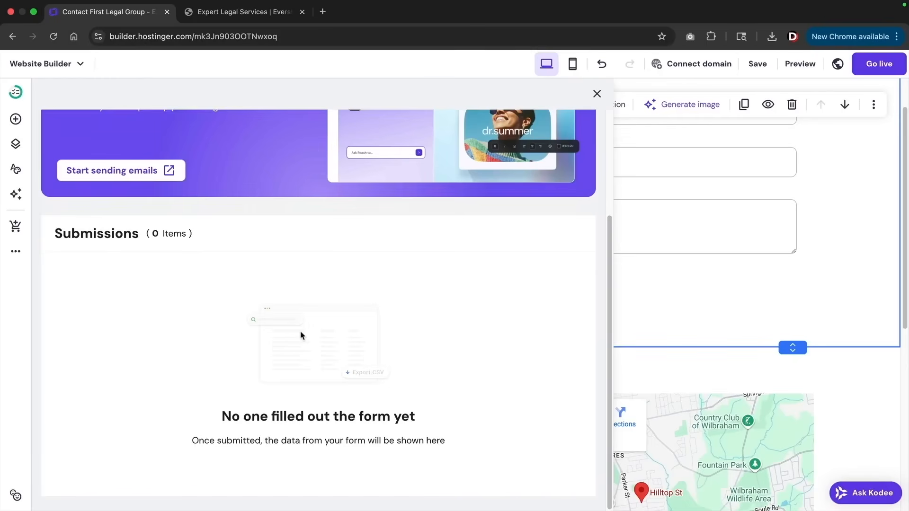
key(Escape)
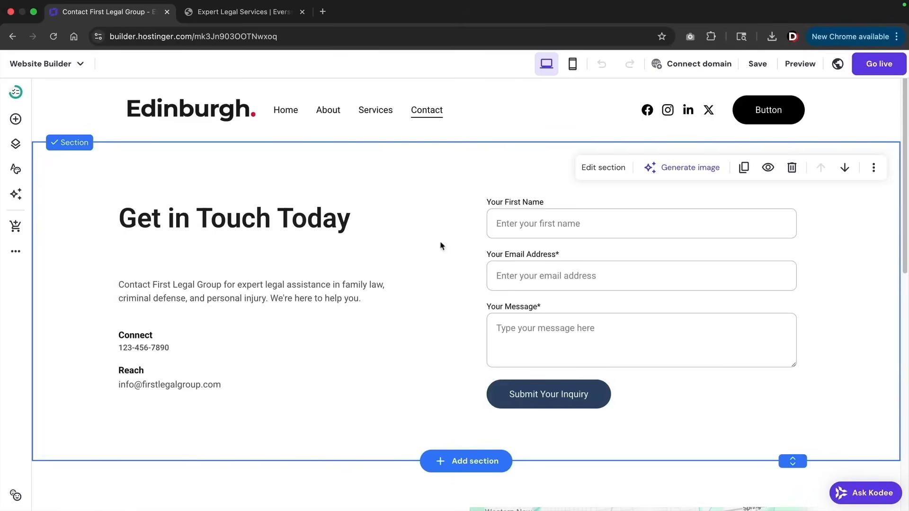
Step through Services and About back to Home, then bring up the Pages and navigation list
click(377, 111)
click(328, 112)
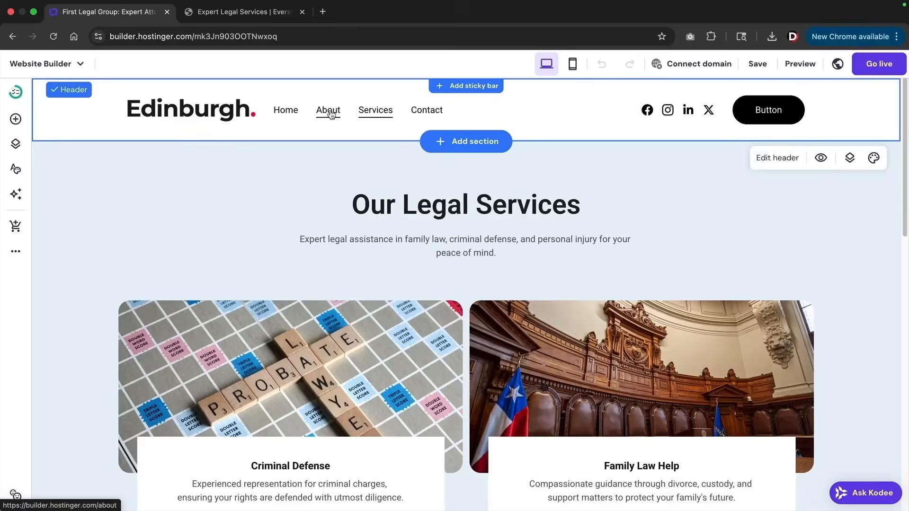
click(287, 113)
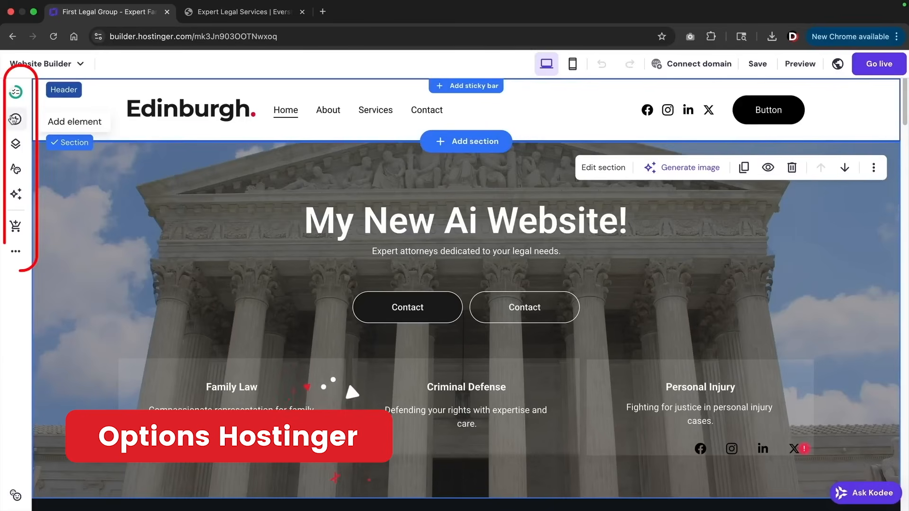
click(16, 119)
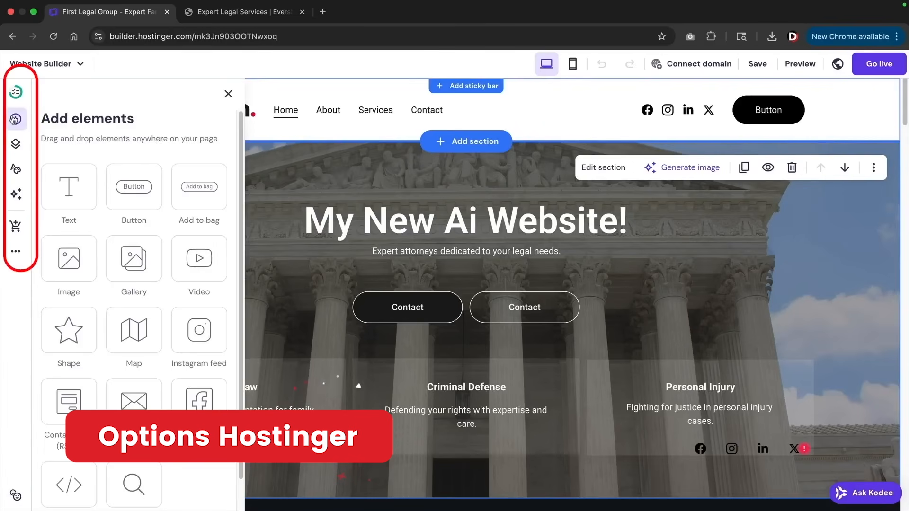
click(14, 146)
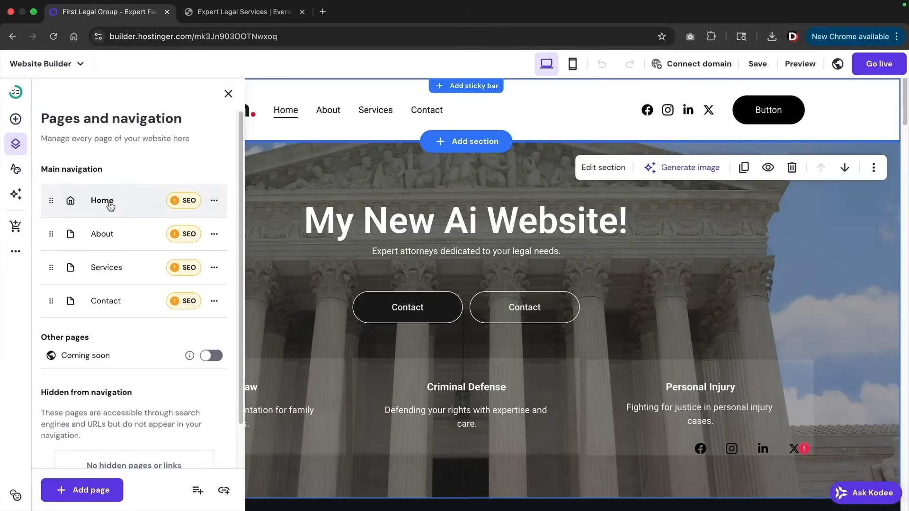
Regenerate Home's SEO with AI, adding 'legal representation' as the third keyword
click(185, 204)
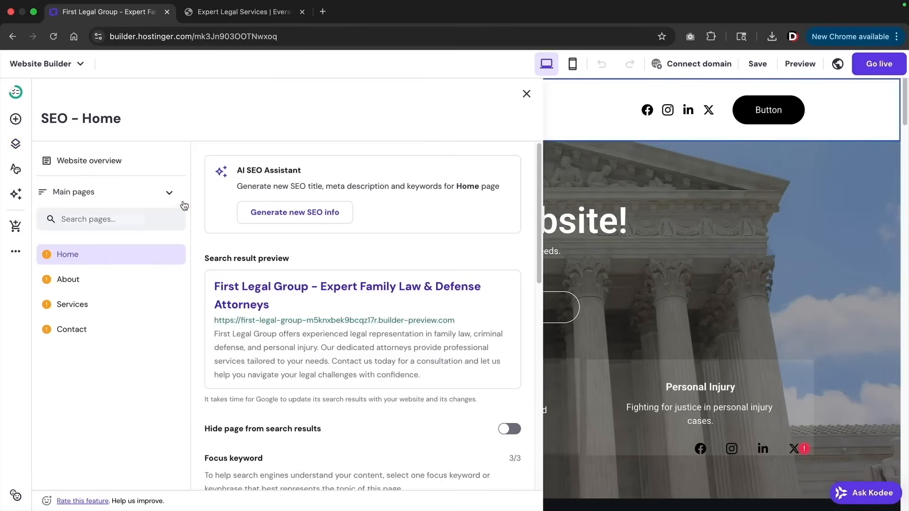
click(264, 216)
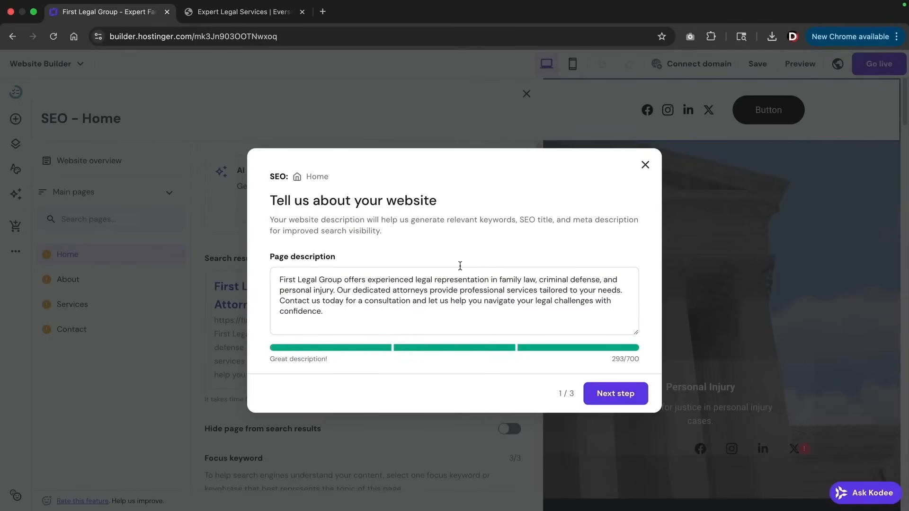
click(610, 391)
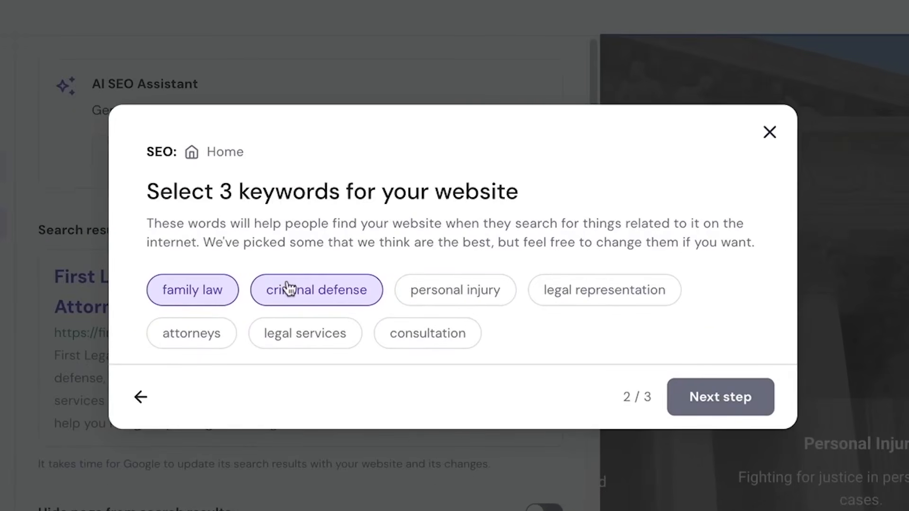
click(555, 292)
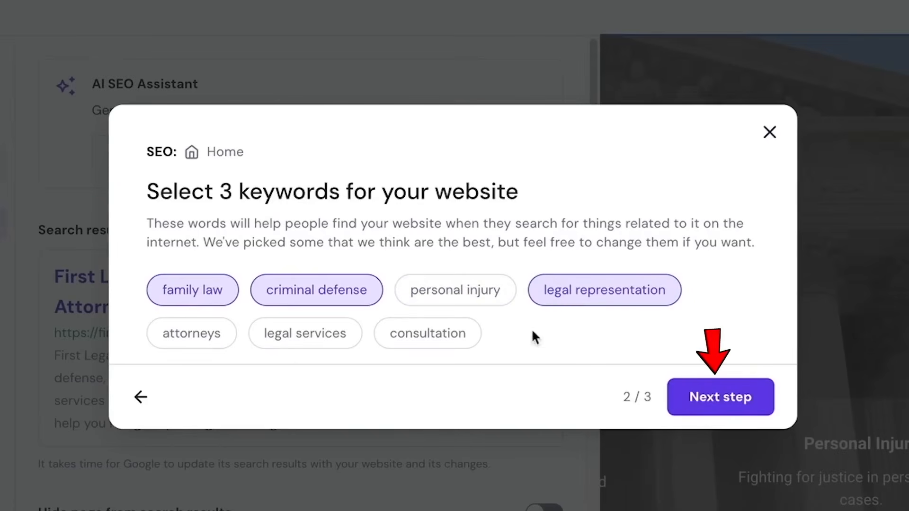
click(715, 403)
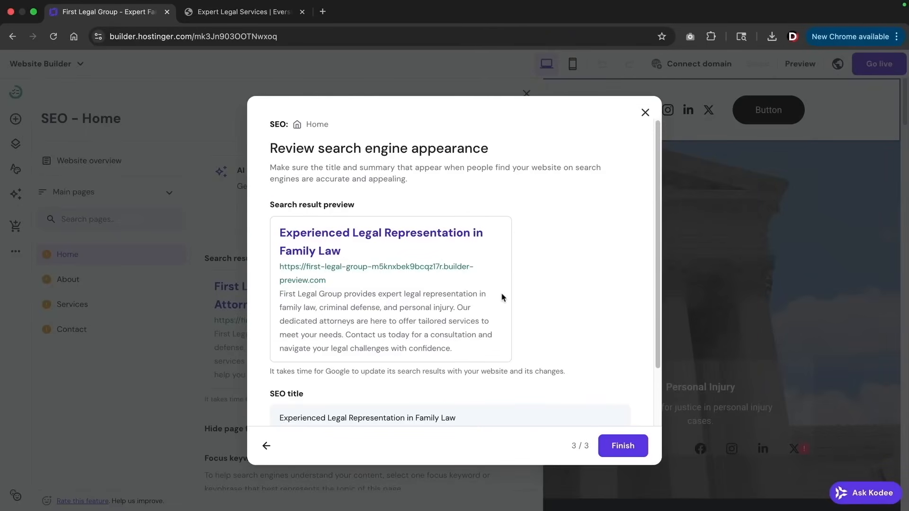
Change the SEO title to 'Experienced Legal Representation in Los Angeles' and save
drag(358, 256, 273, 236)
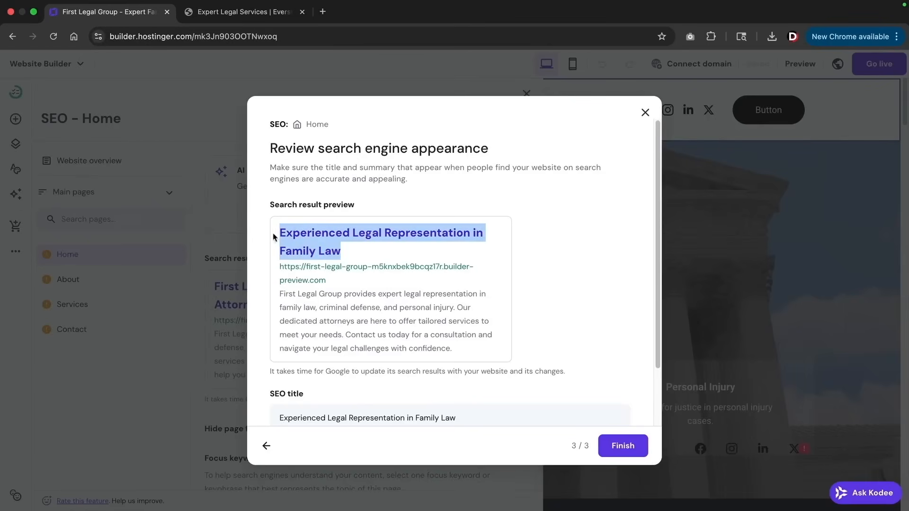
drag(280, 294, 430, 345)
click(429, 345)
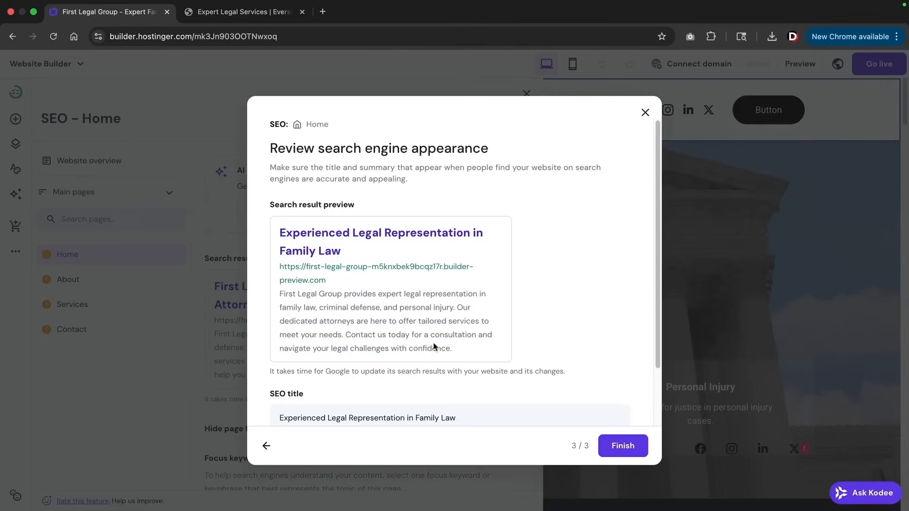
scroll(433, 343, down, 2)
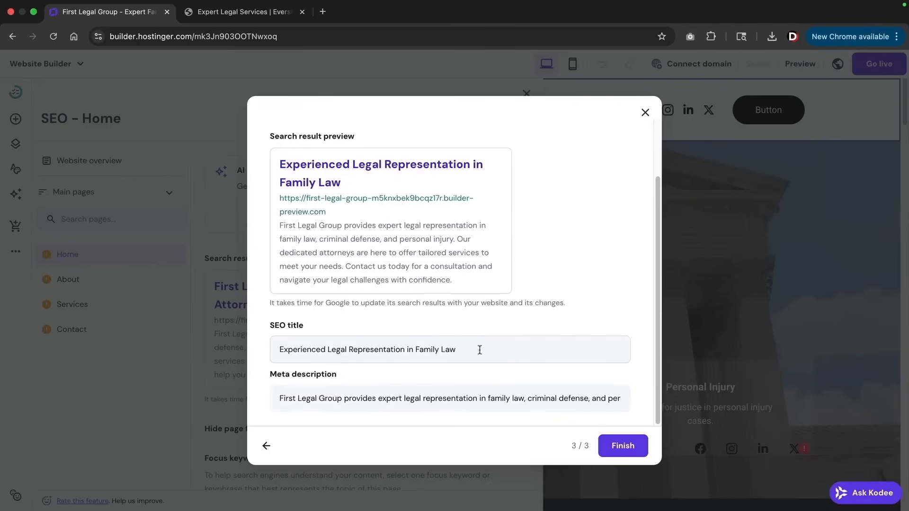
drag(479, 350, 253, 354)
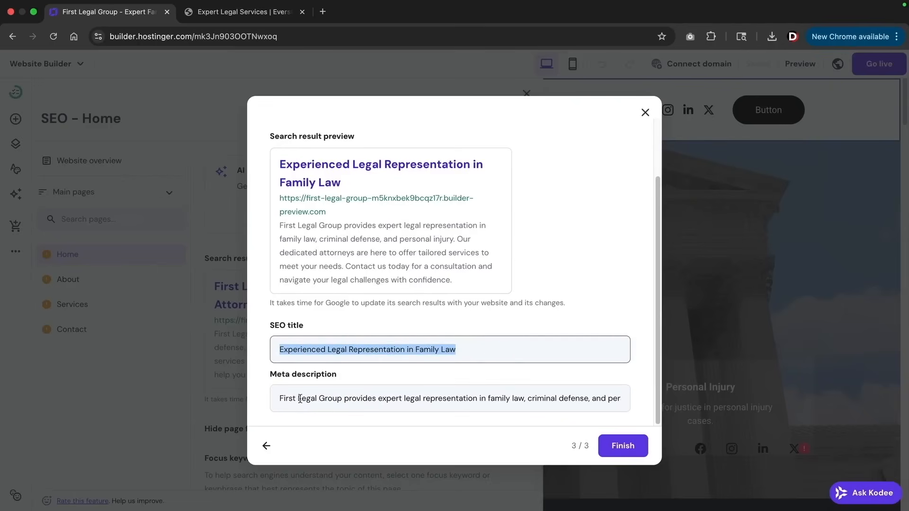
text(Experienced Legal Representation in Los Angeles)
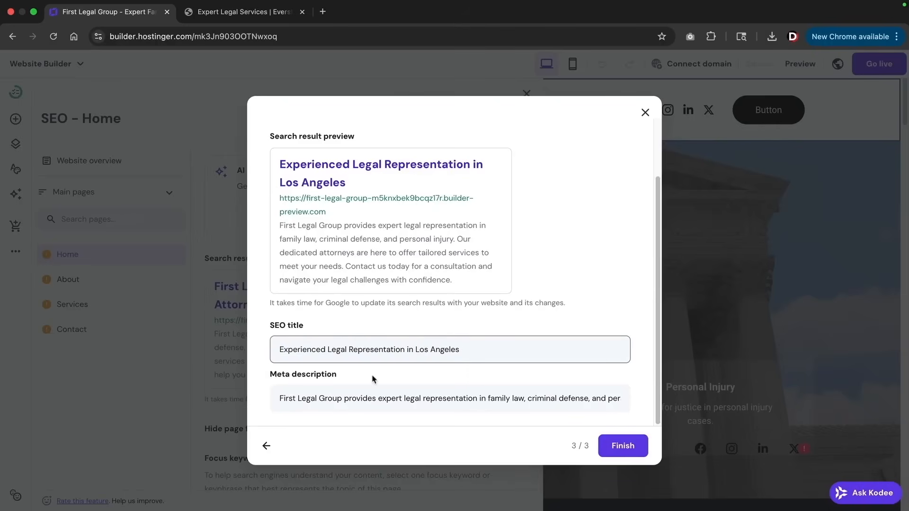
click(344, 398)
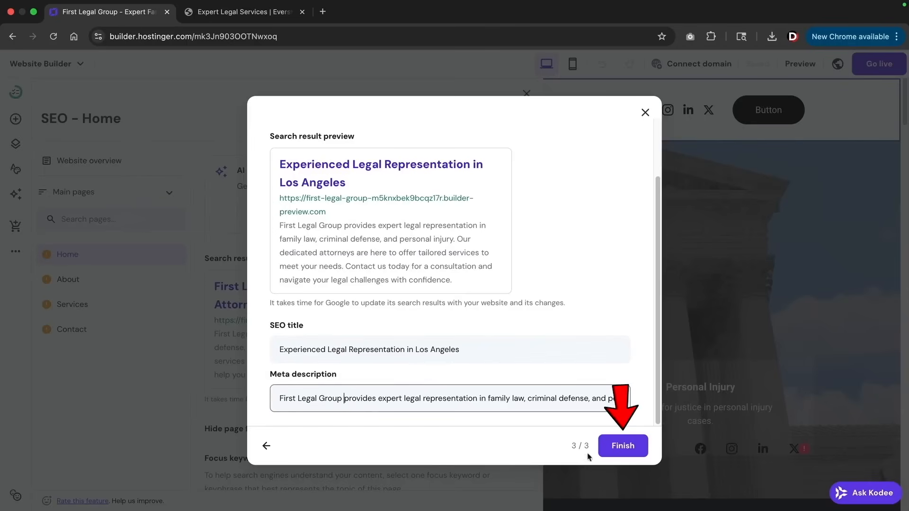
click(623, 445)
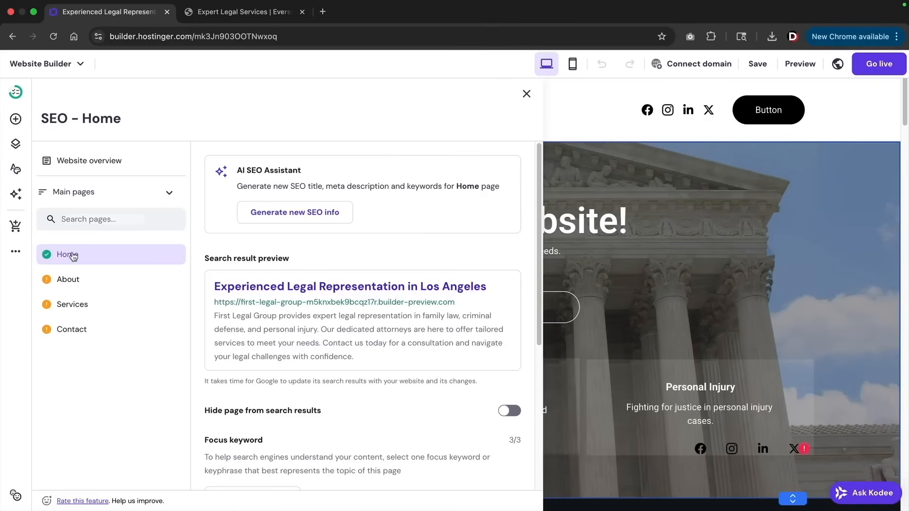
Check the About page's SEO details, then go back to the Pages and navigation list
click(78, 284)
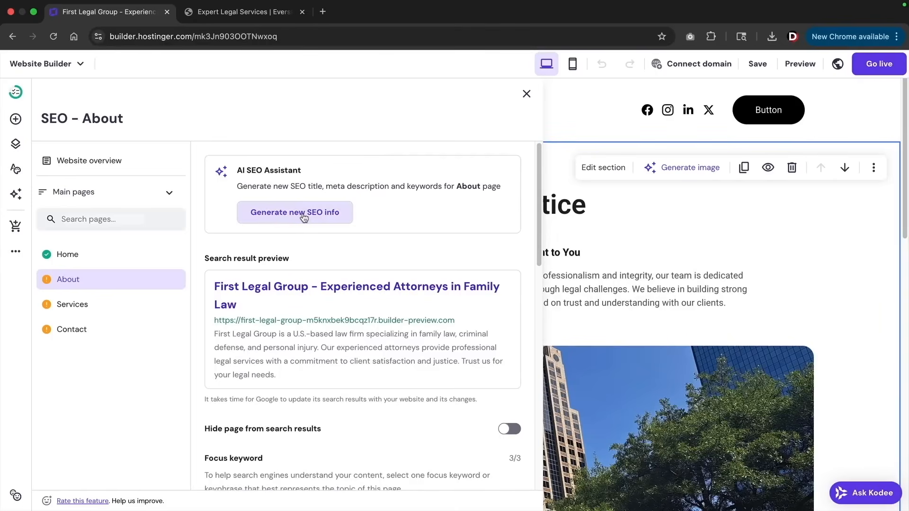
click(16, 144)
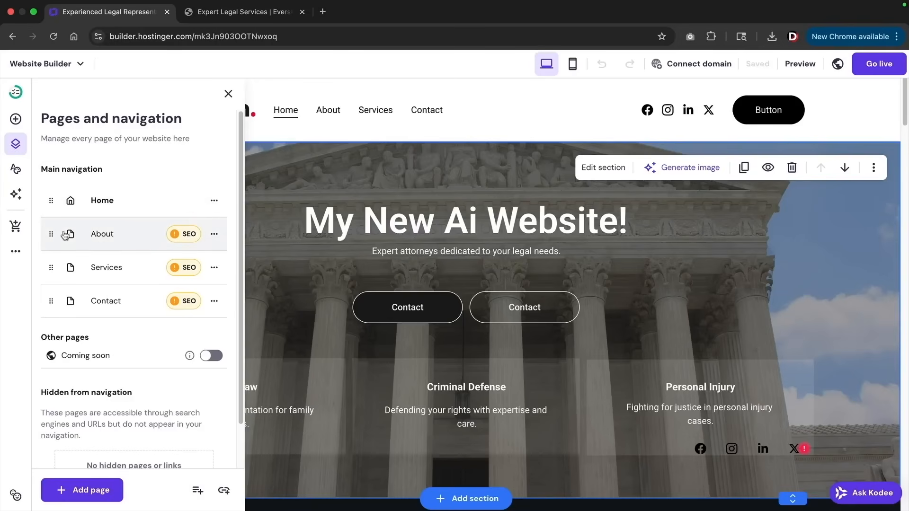
drag(65, 235, 50, 268)
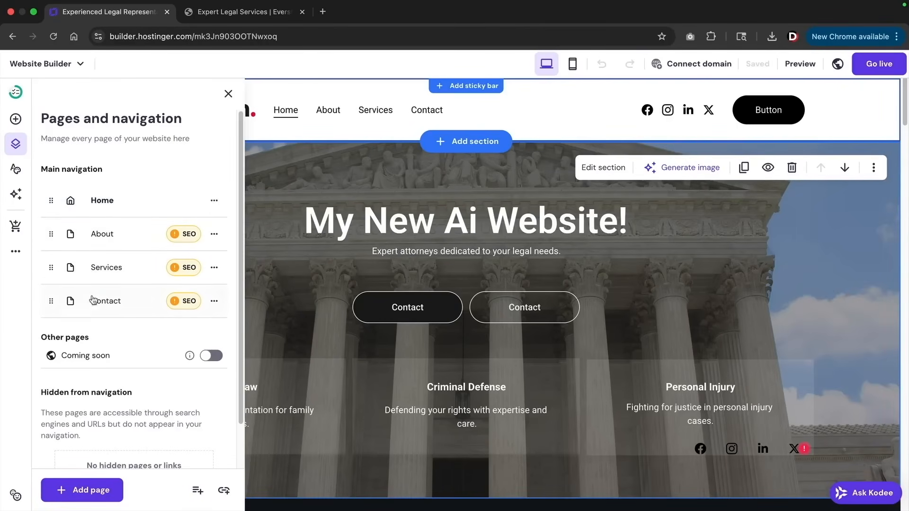
click(206, 358)
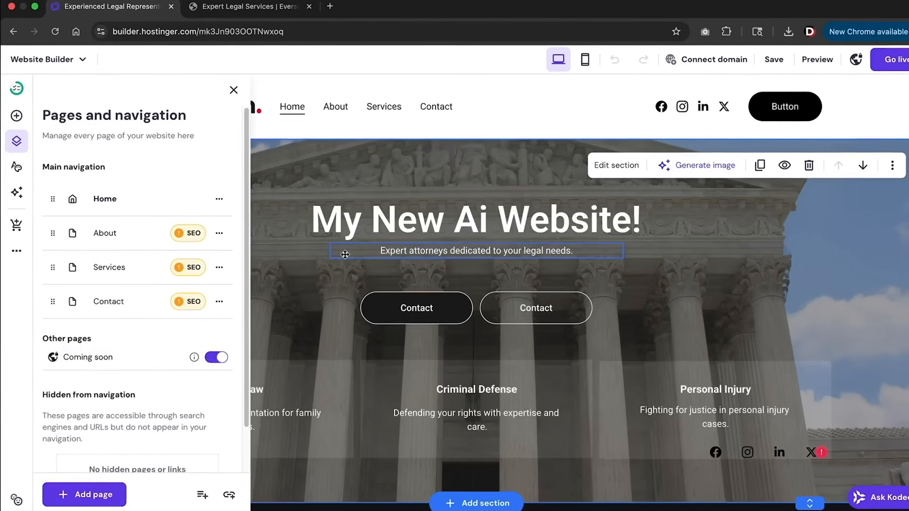
click(217, 358)
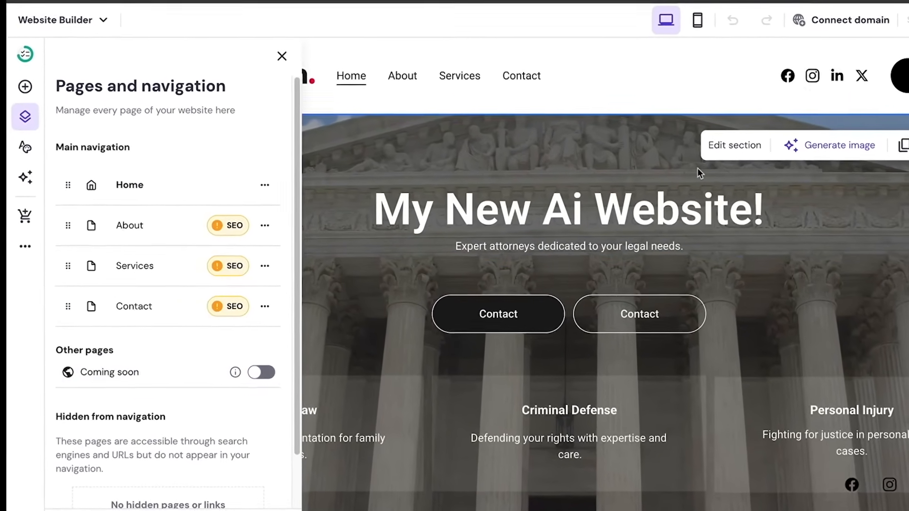
Browse the site's font pairings and button styles in Website styles
click(27, 145)
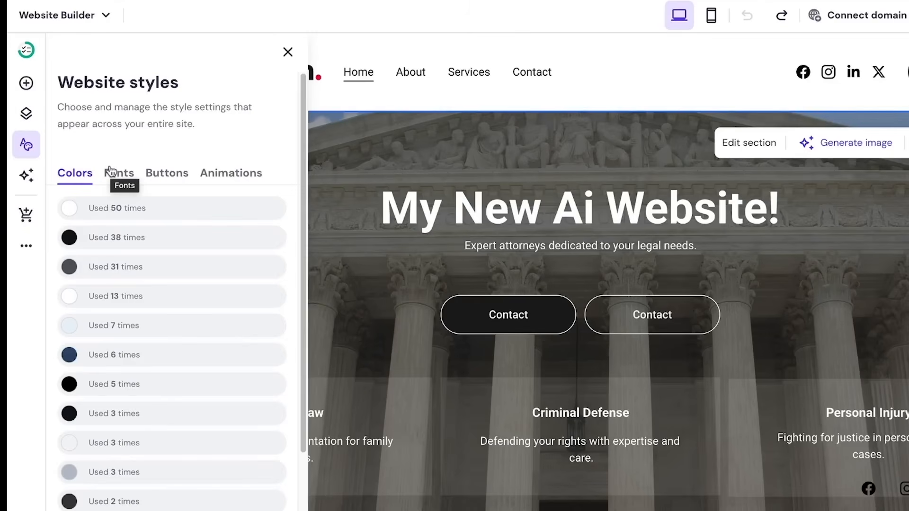
mouse_move(70, 209)
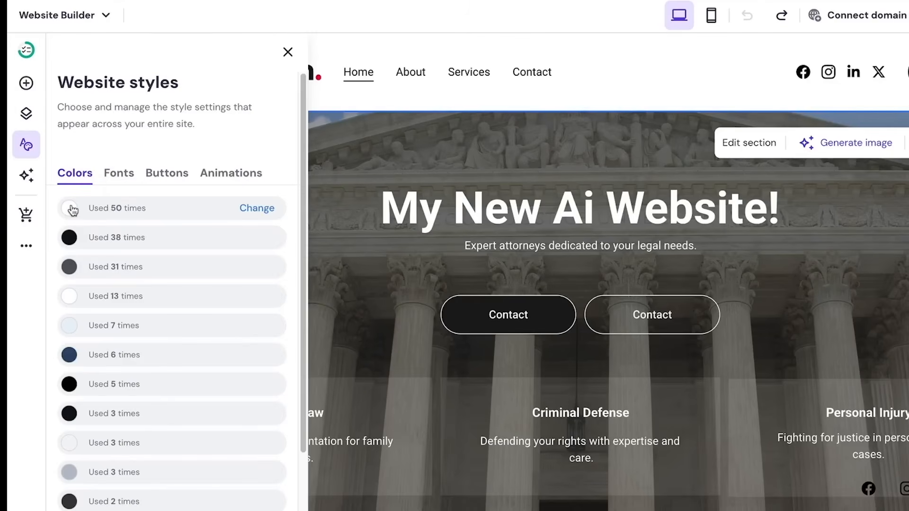
click(121, 175)
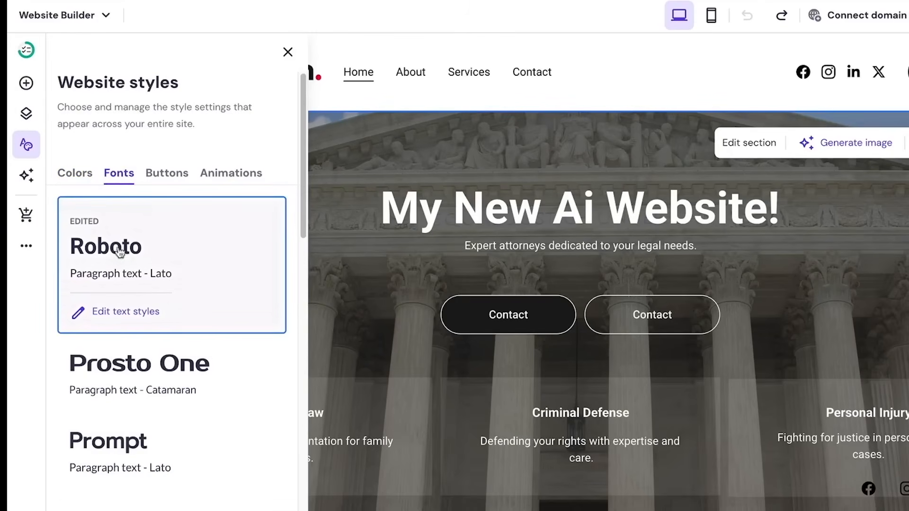
scroll(128, 258, down, 4)
scroll(137, 260, down, 16)
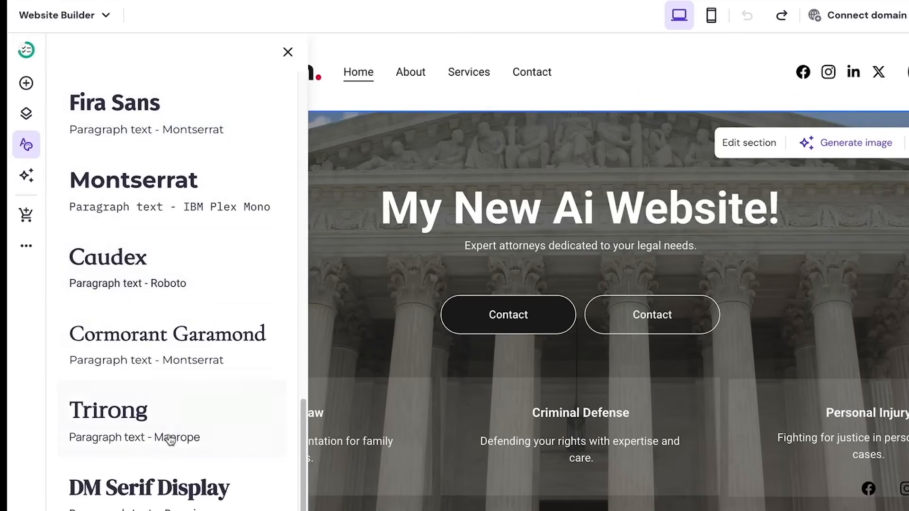
scroll(161, 454, up, 10)
scroll(158, 453, up, 10)
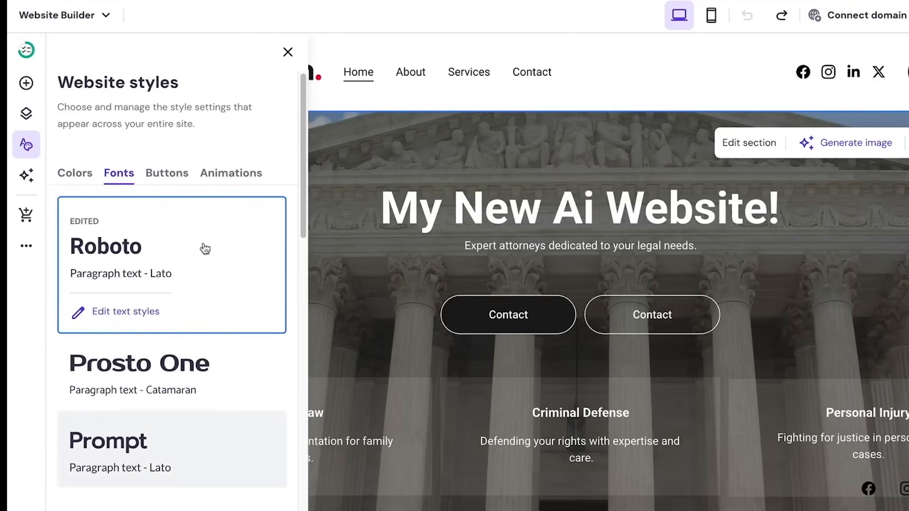
click(167, 172)
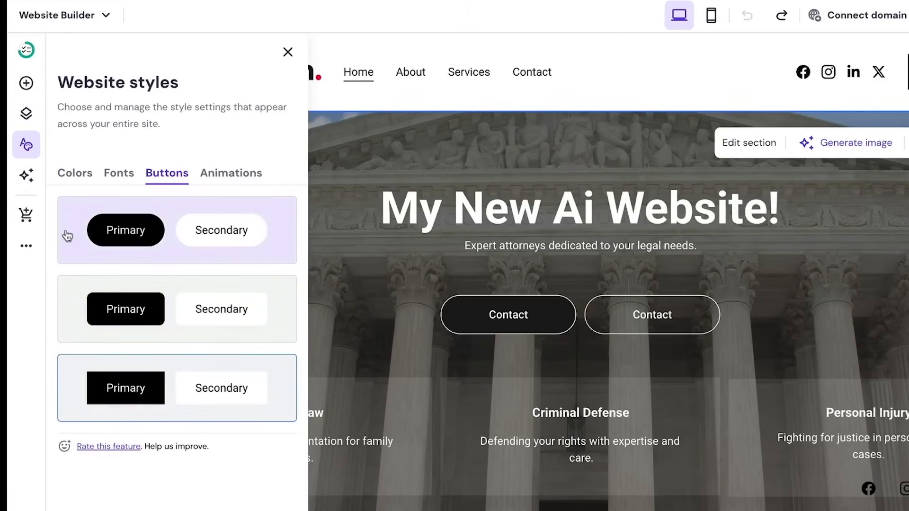
Set the site-wide animation style from Slide to No animation
click(223, 175)
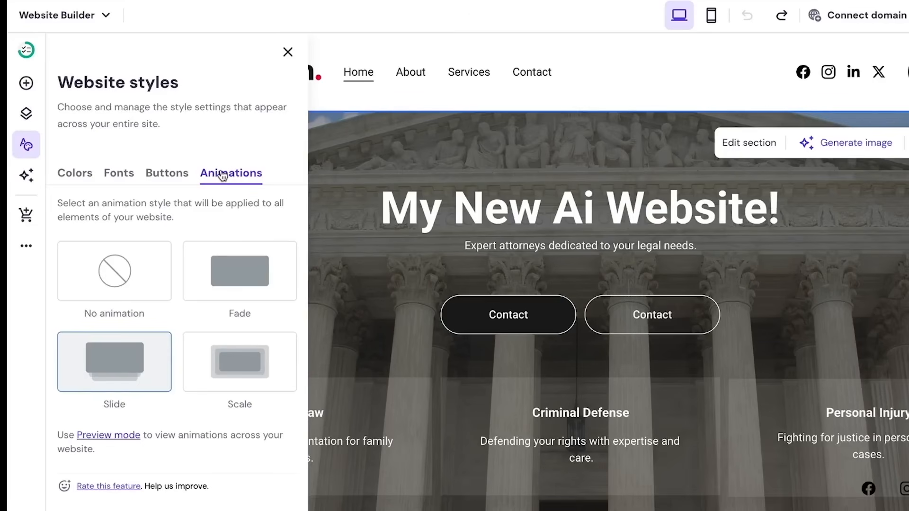
click(132, 264)
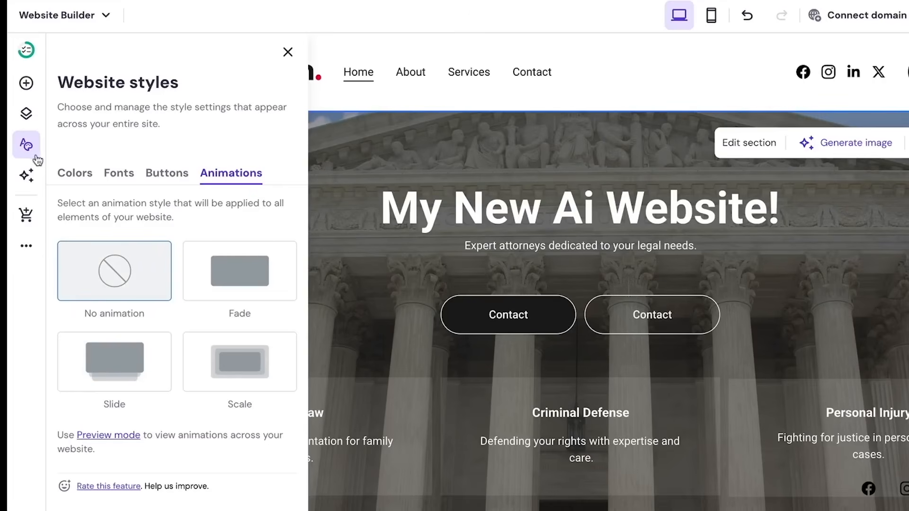
click(26, 176)
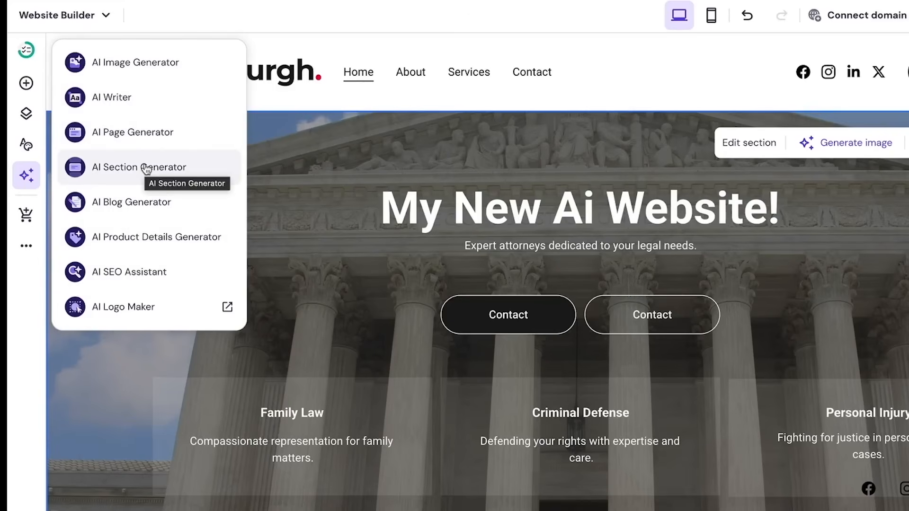
Review the favicon, cookie banner and link preview image sections in General settings
click(25, 247)
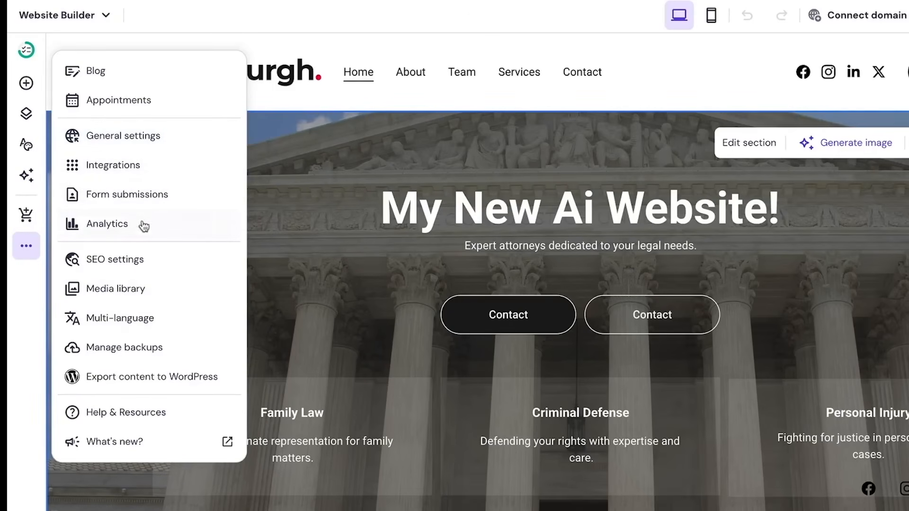
click(155, 139)
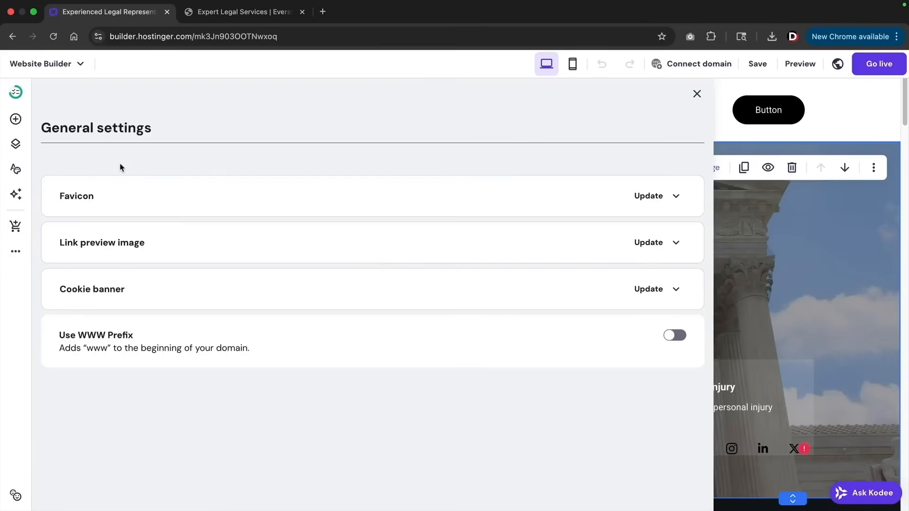
click(123, 200)
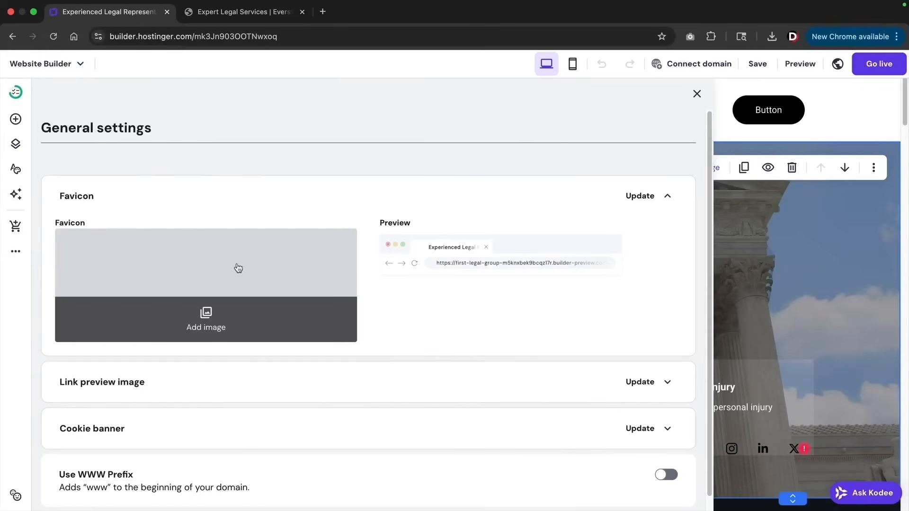
scroll(243, 269, down, 1)
click(192, 416)
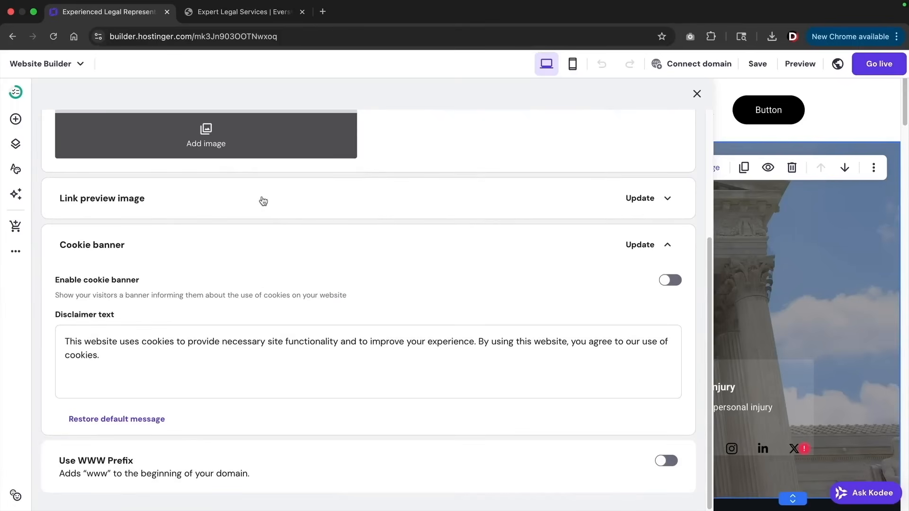
click(264, 201)
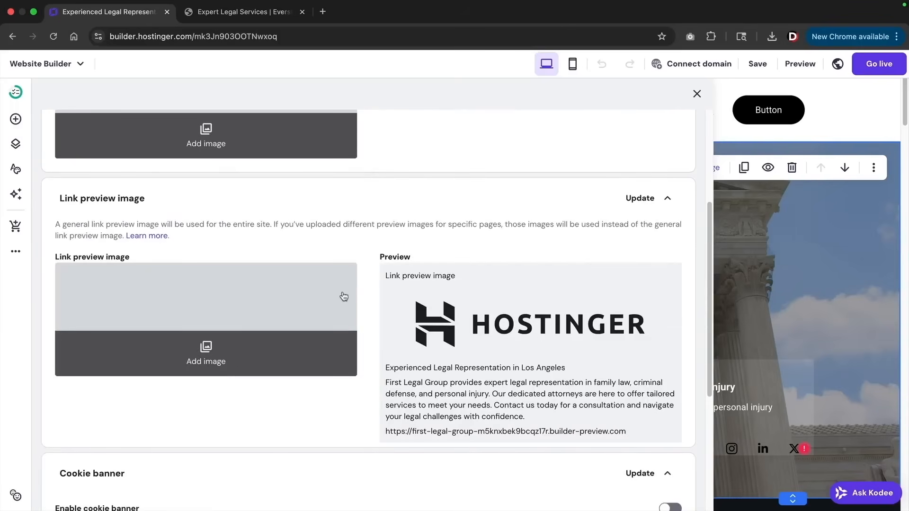
Close General settings and open the Contact form submissions, showing 0 items
scroll(337, 294, down, 2)
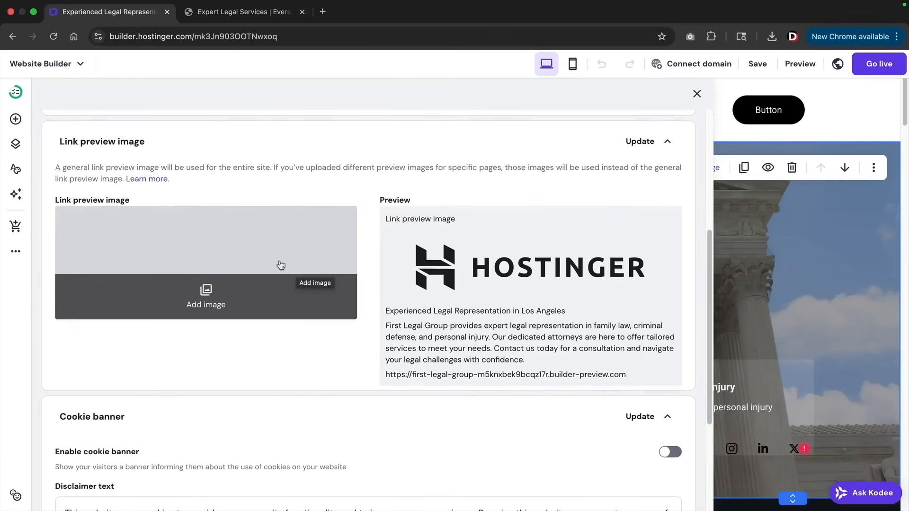
click(16, 251)
click(81, 208)
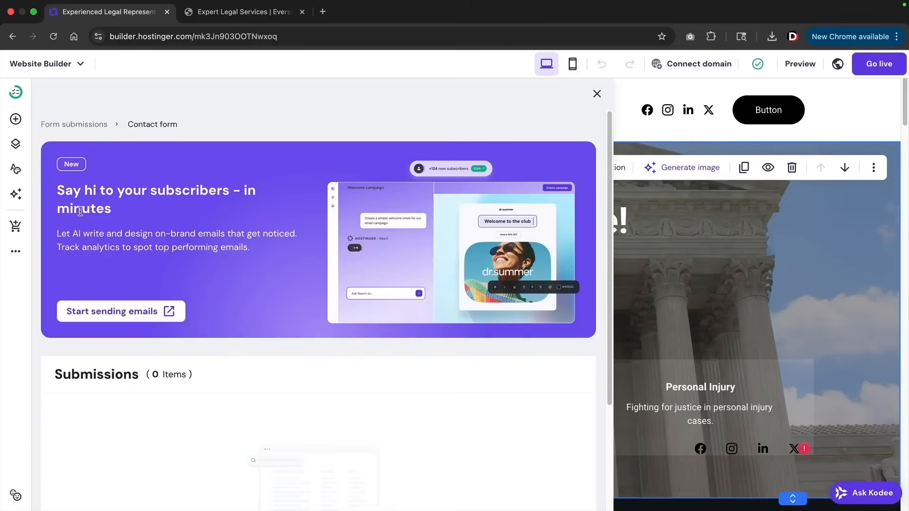
Open Analytics to confirm there's no visitor data before publishing, then close it
scroll(192, 283, down, 3)
scroll(199, 284, up, 3)
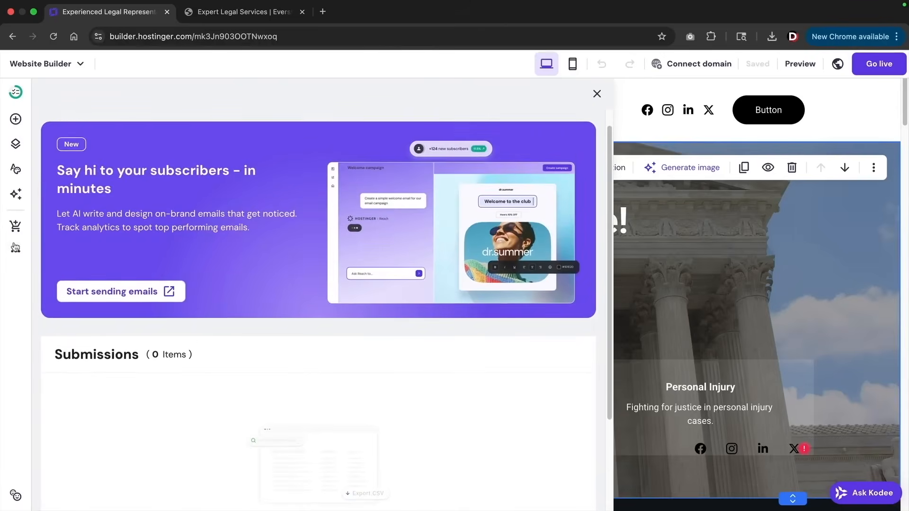
click(15, 249)
click(86, 237)
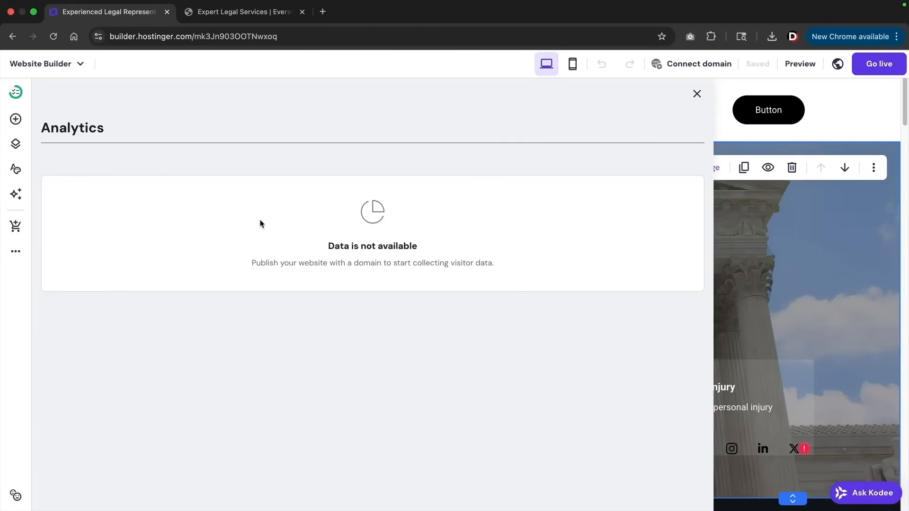
key(Escape)
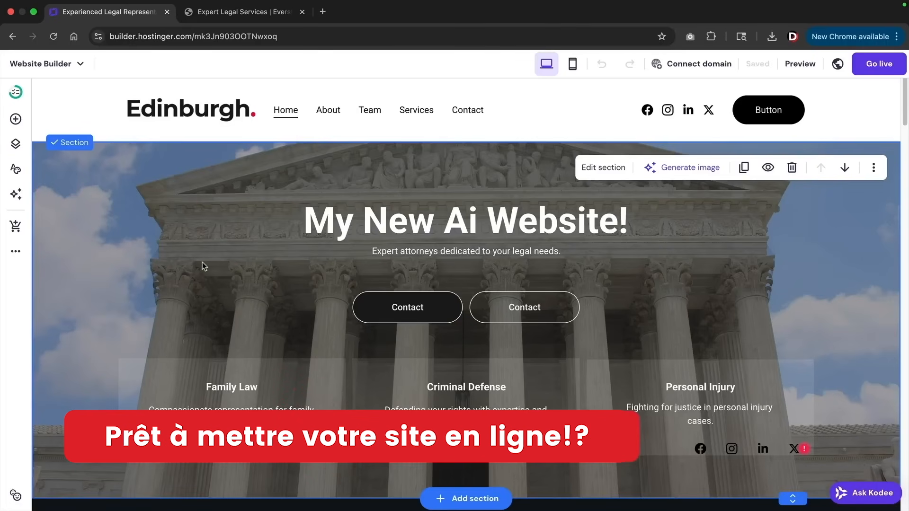
Go live and open the published site at its temporary domain
click(883, 63)
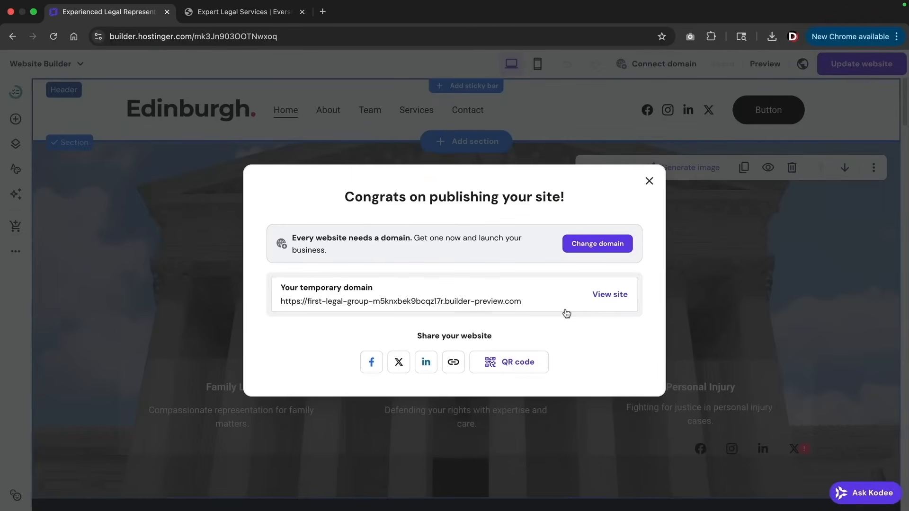
click(609, 295)
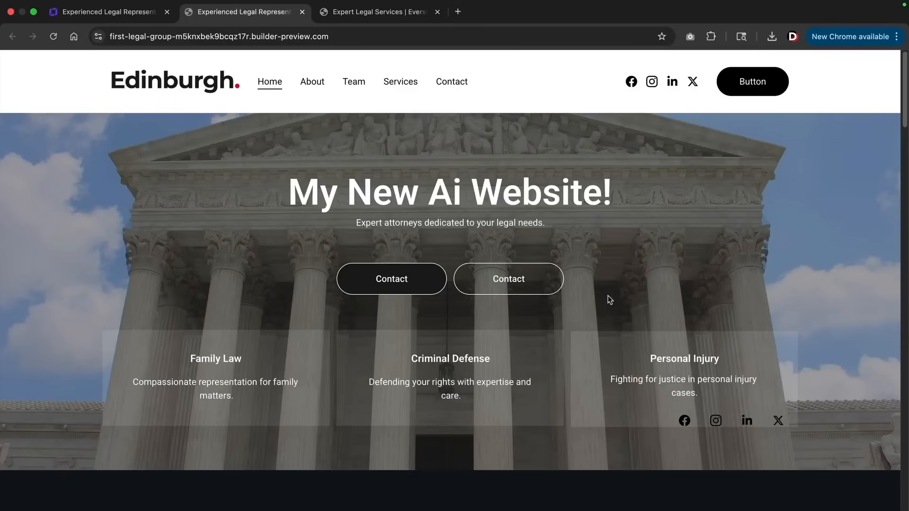
Scroll down through the published preview of the law firm site
scroll(600, 303, down, 8)
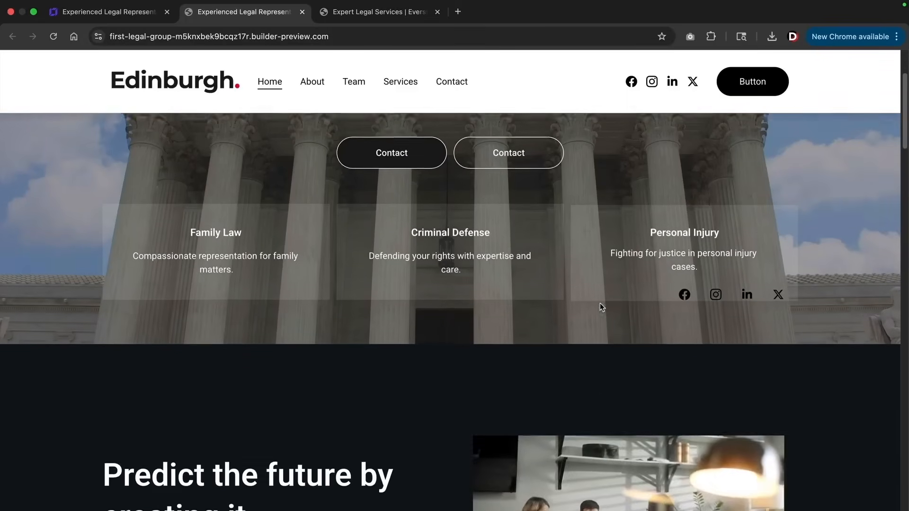
scroll(600, 307, down, 6)
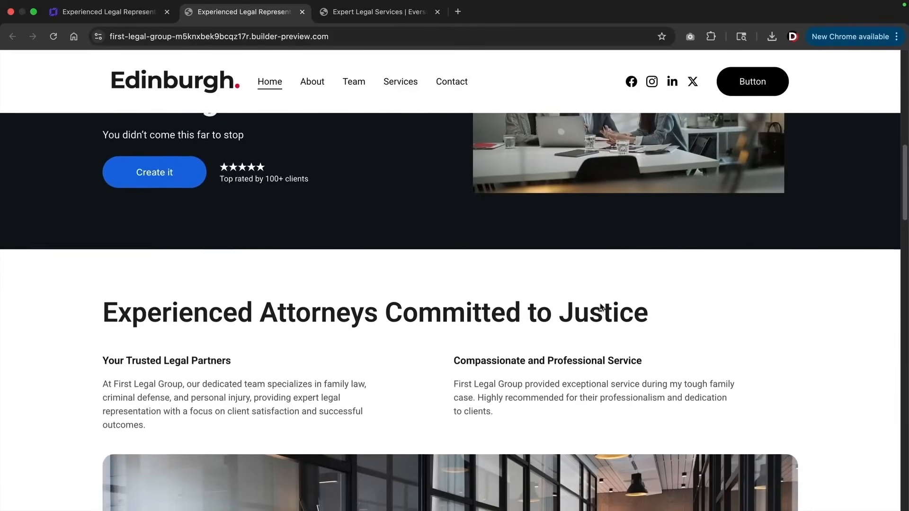
scroll(600, 307, down, 6)
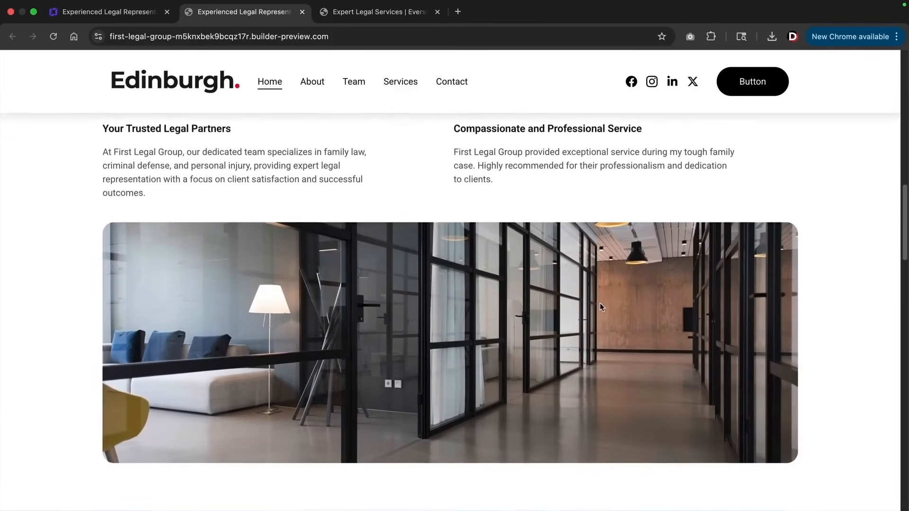
scroll(600, 305, down, 2)
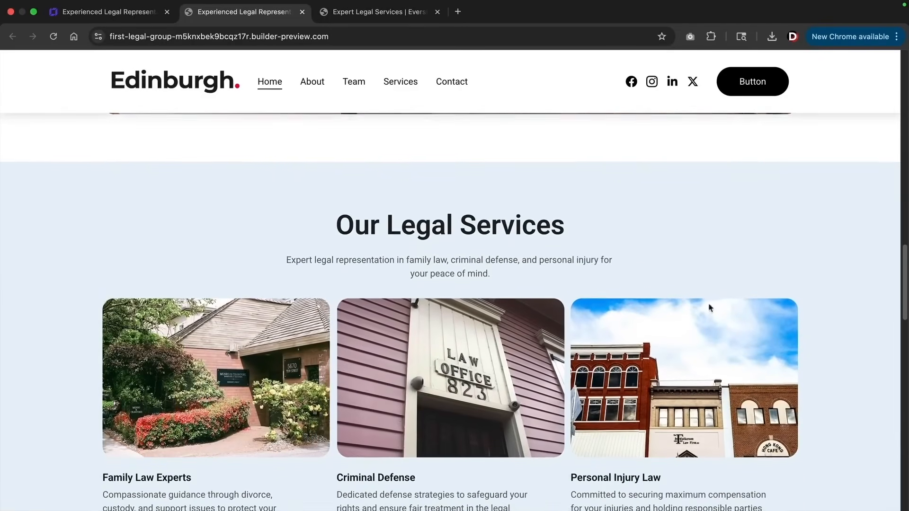
scroll(902, 334, down, 4)
drag(901, 334, 895, 105)
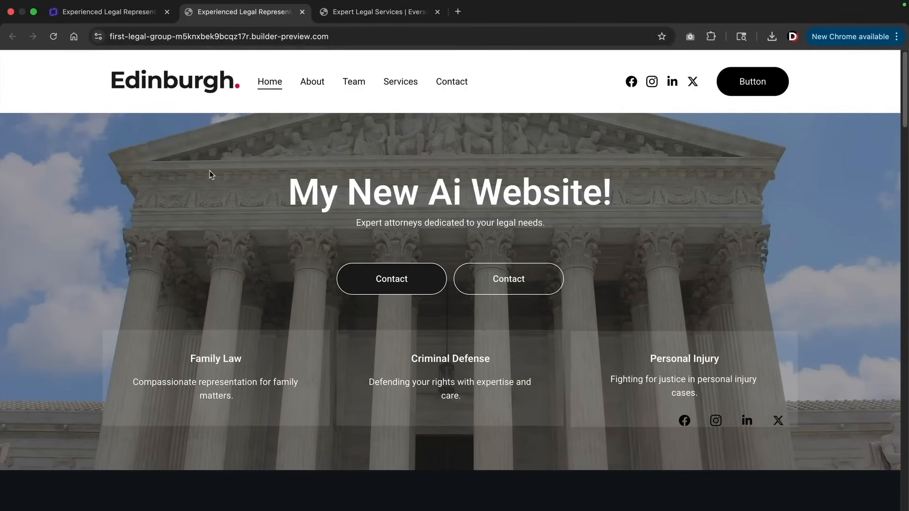
Back in the editor, choose Connect domain, then Change domain to reach Hostinger's Add domain page
key(ctrl+shift+Tab)
click(643, 64)
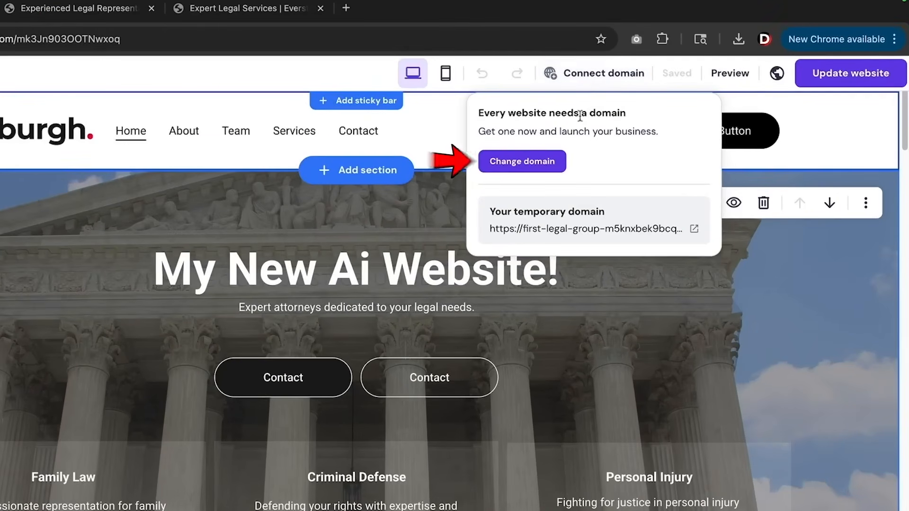
click(522, 161)
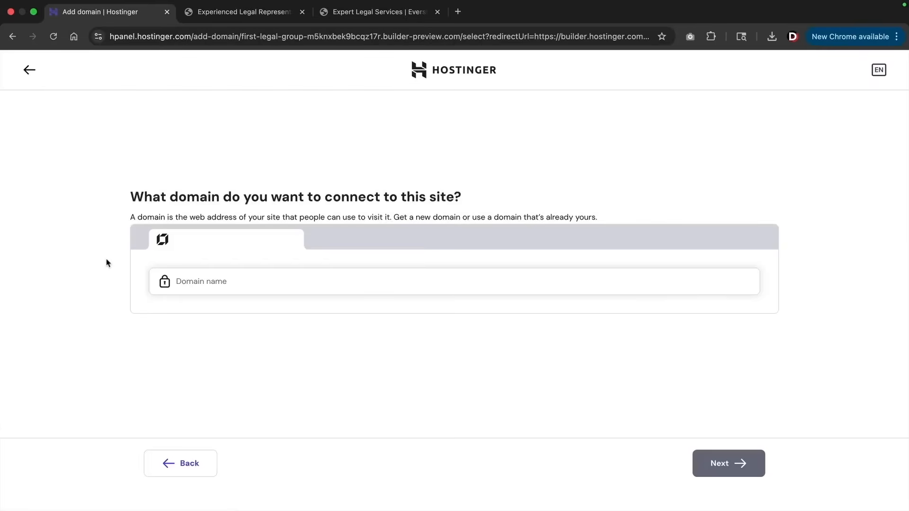
Select darrellawyer.com and pay for a 1-year registration, US$ 10.17 total
click(179, 281)
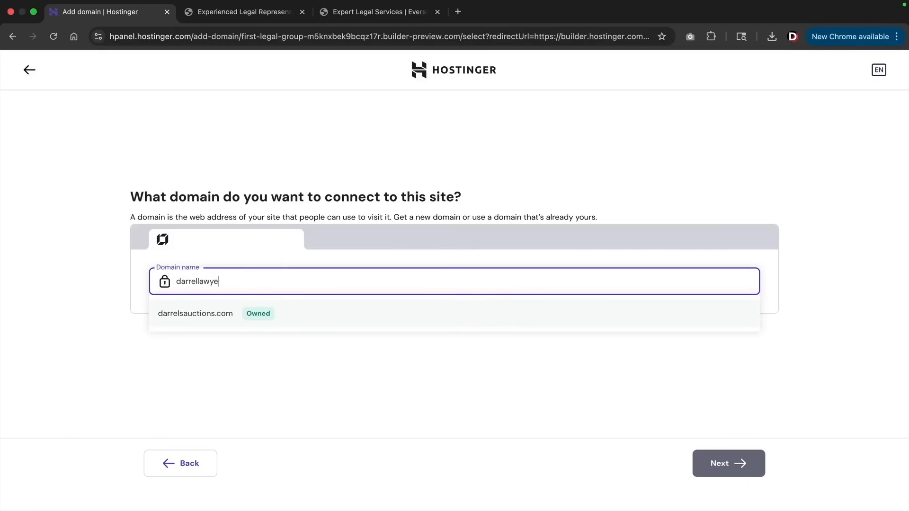
text(.com)
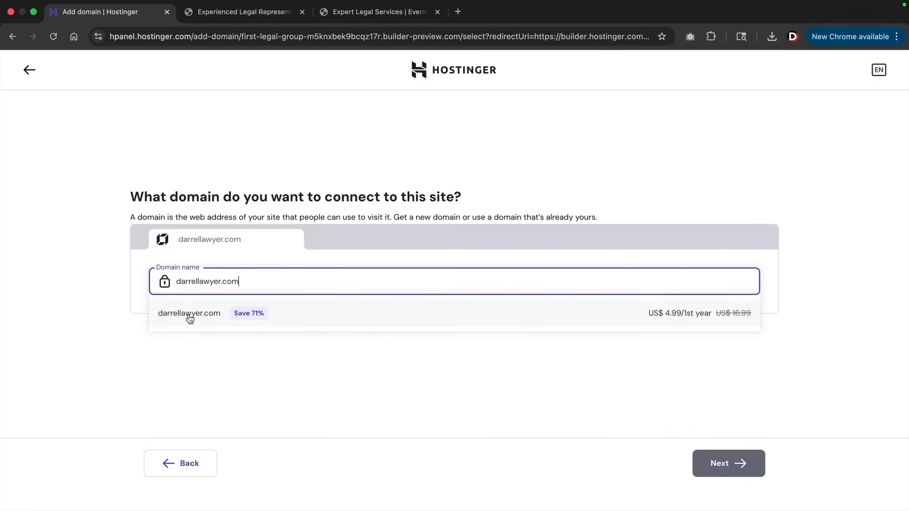
click(189, 318)
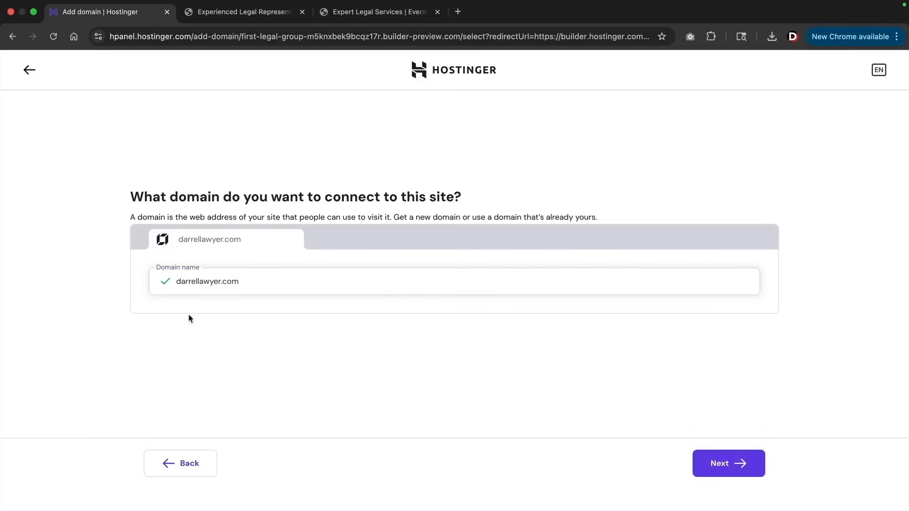
click(710, 464)
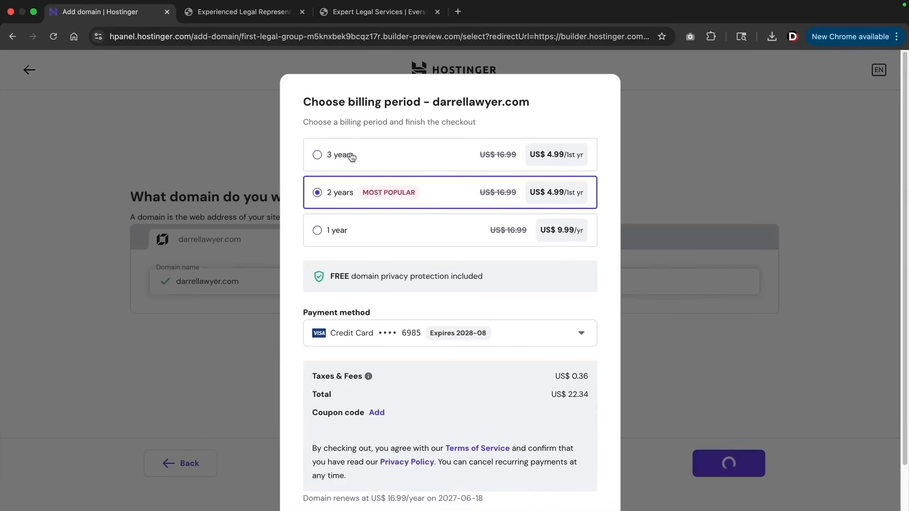
click(317, 231)
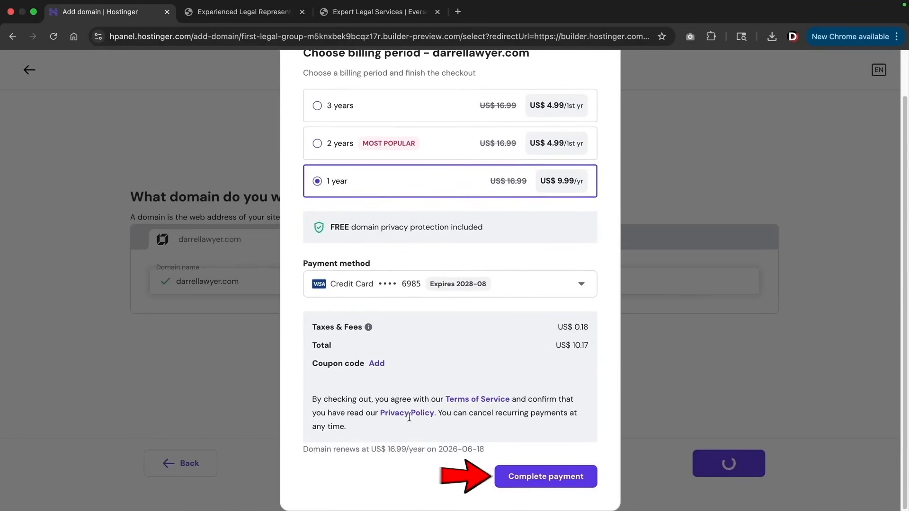
click(541, 475)
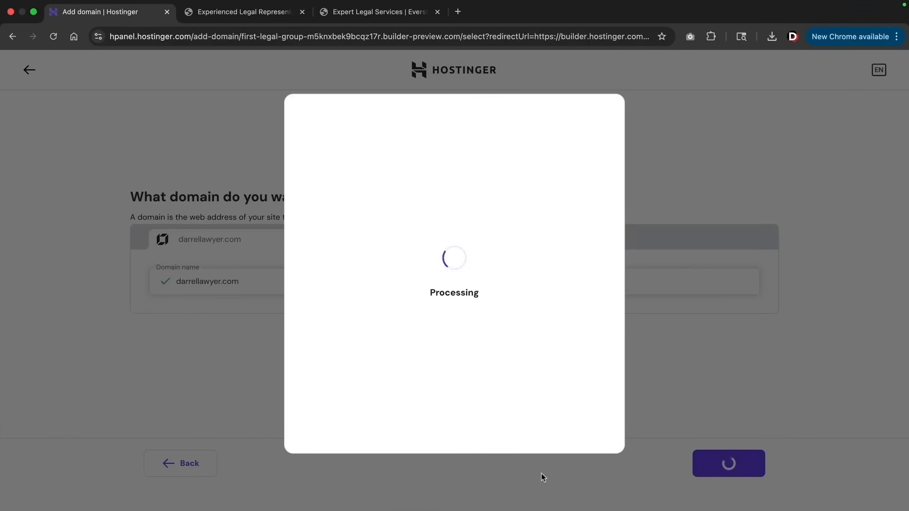
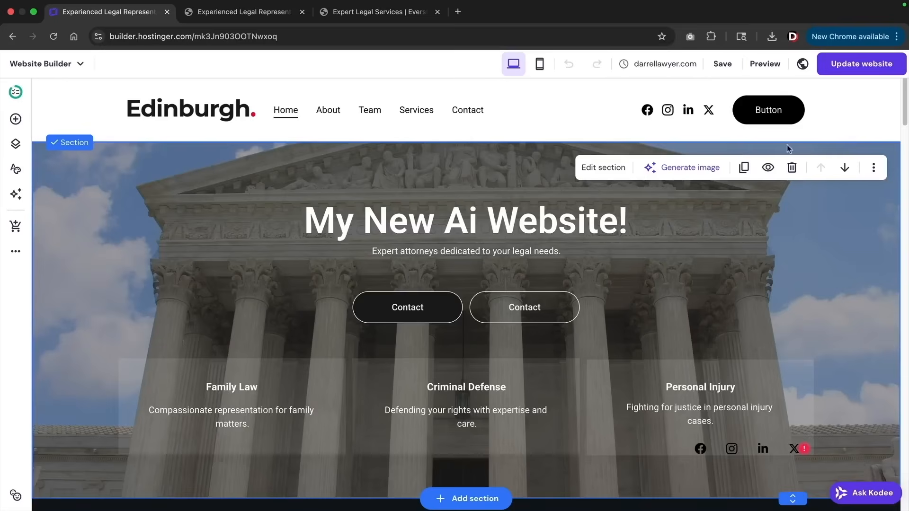
Publish the site update and close the 'Your website was updated' dialog while the domain connects
click(847, 70)
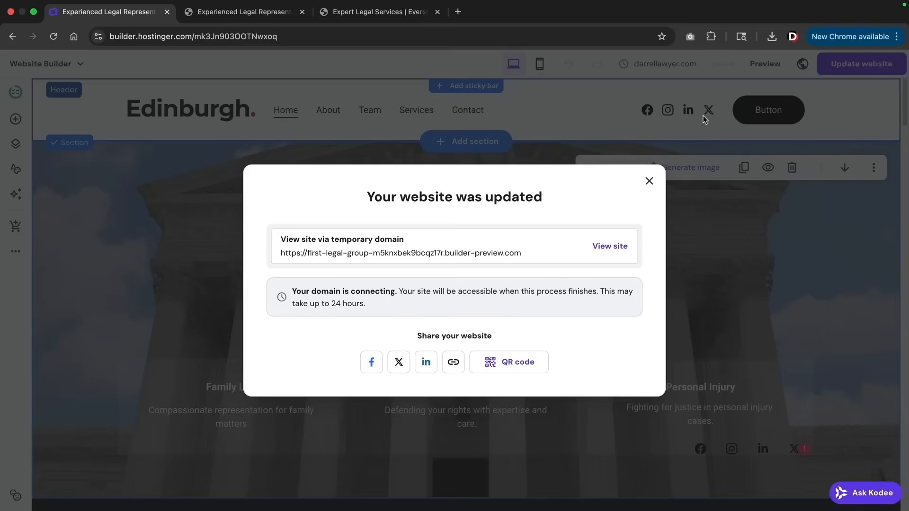
drag(375, 305, 294, 291)
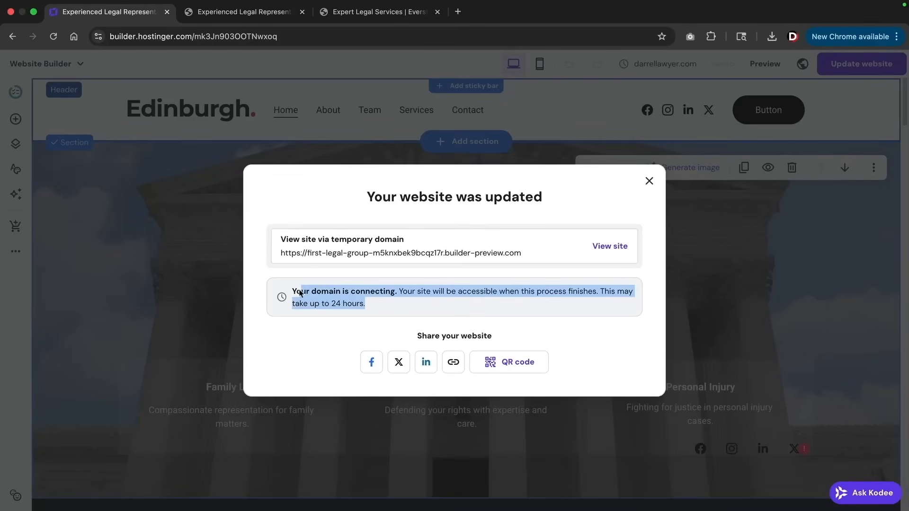
click(334, 303)
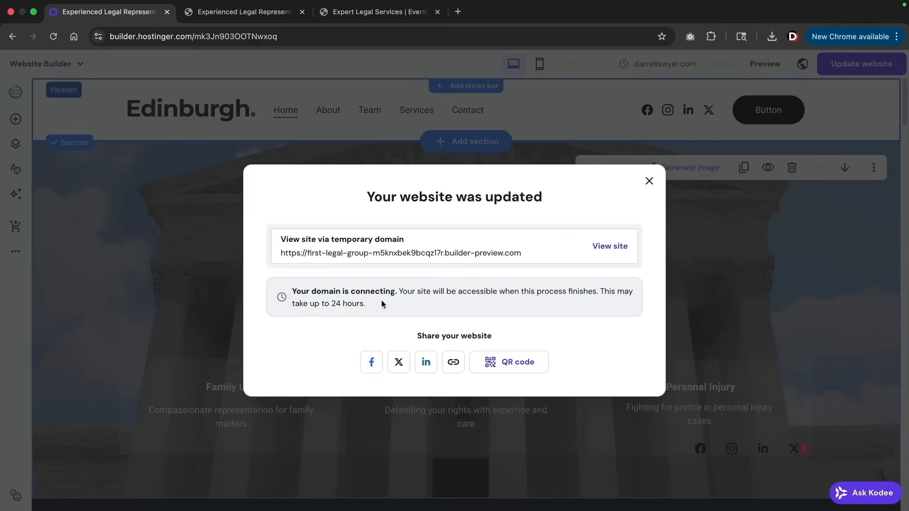
click(650, 182)
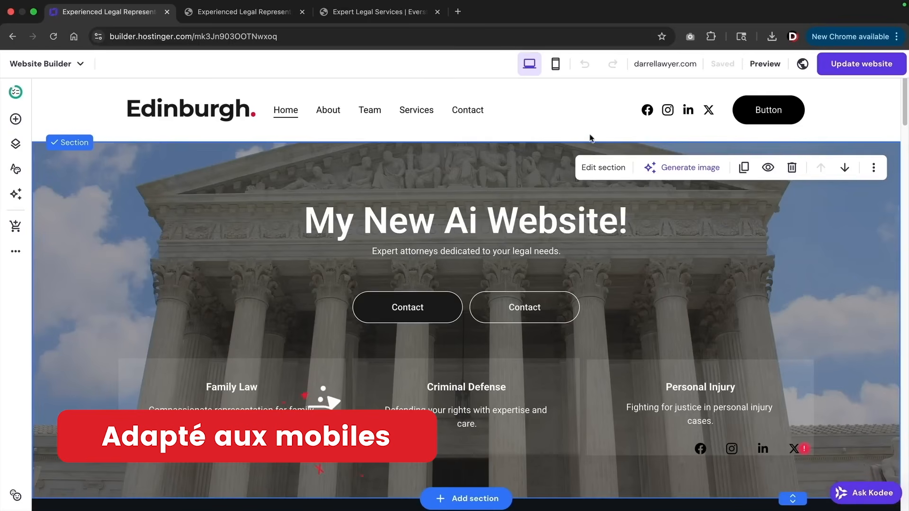
In mobile view, hide the dark Contact hero button on mobile
click(555, 67)
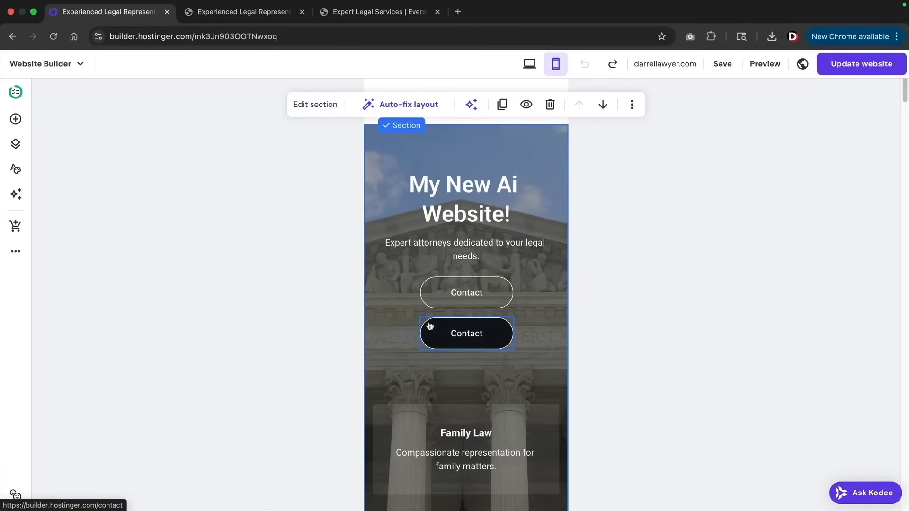
click(454, 334)
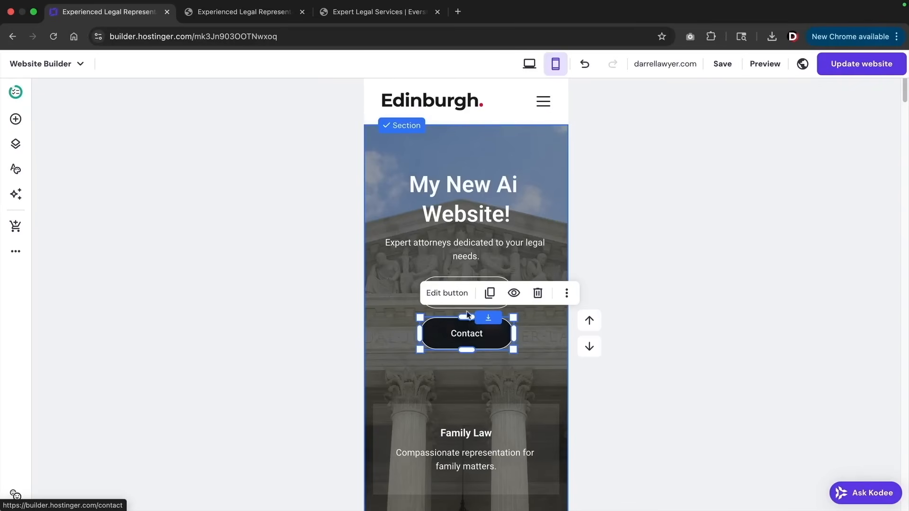
click(515, 294)
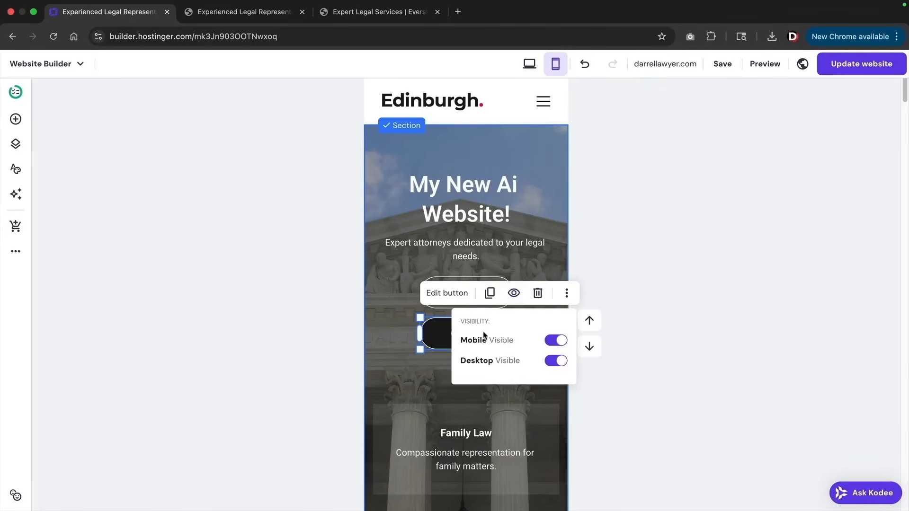
click(559, 343)
click(550, 254)
Set the 'Predict the future by creating it' heading font size to 24
scroll(477, 255, down, 6)
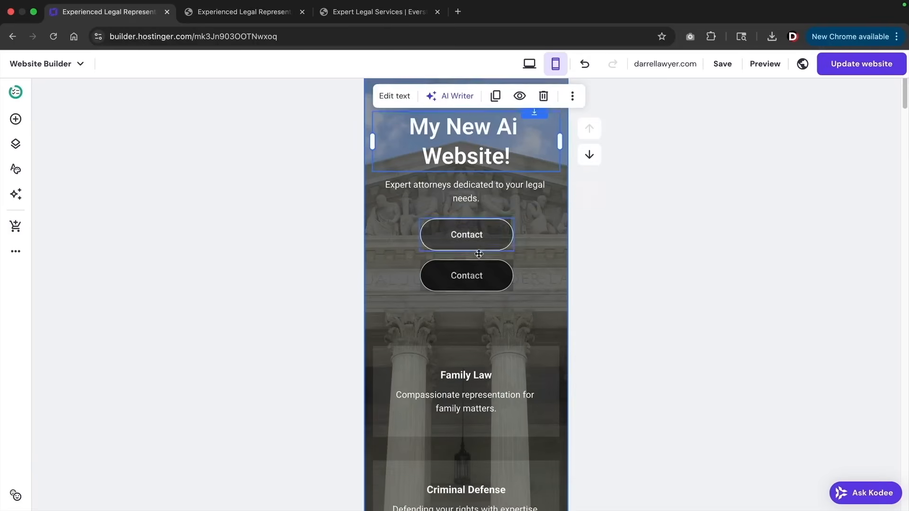
scroll(479, 254, down, 7)
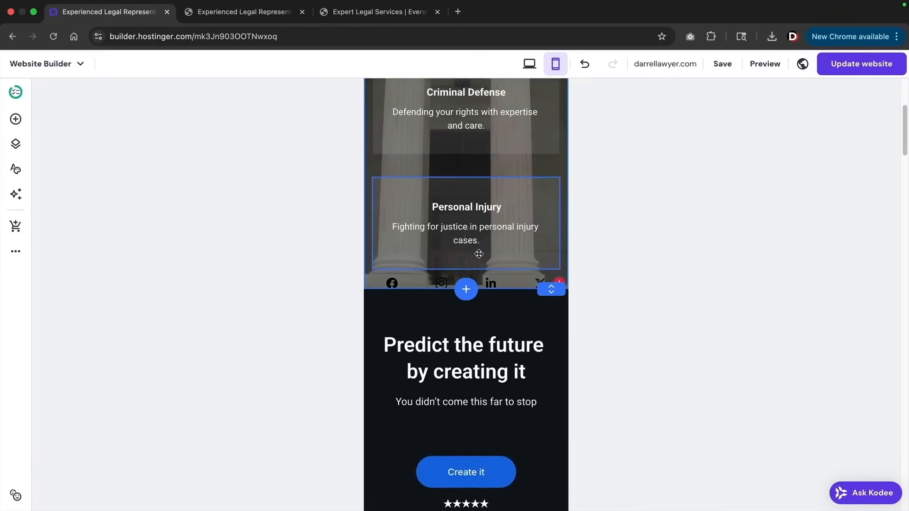
scroll(481, 239, up, 2)
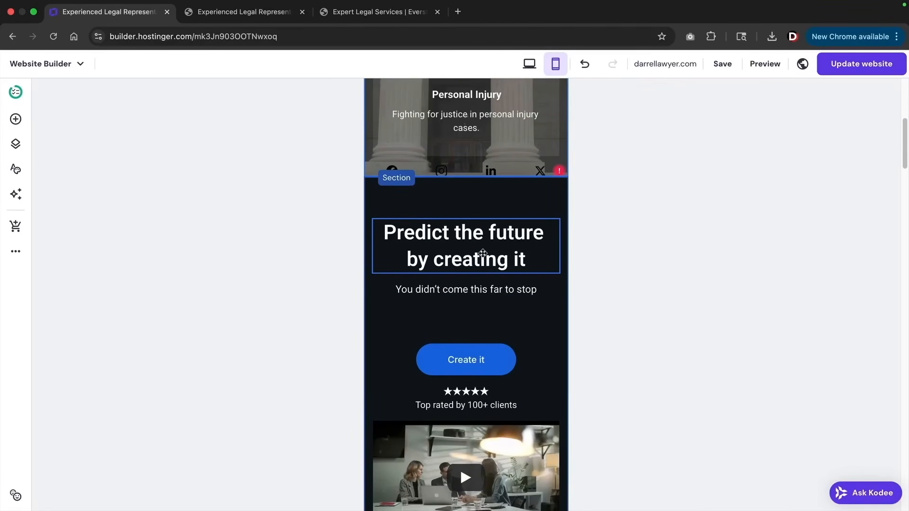
click(482, 253)
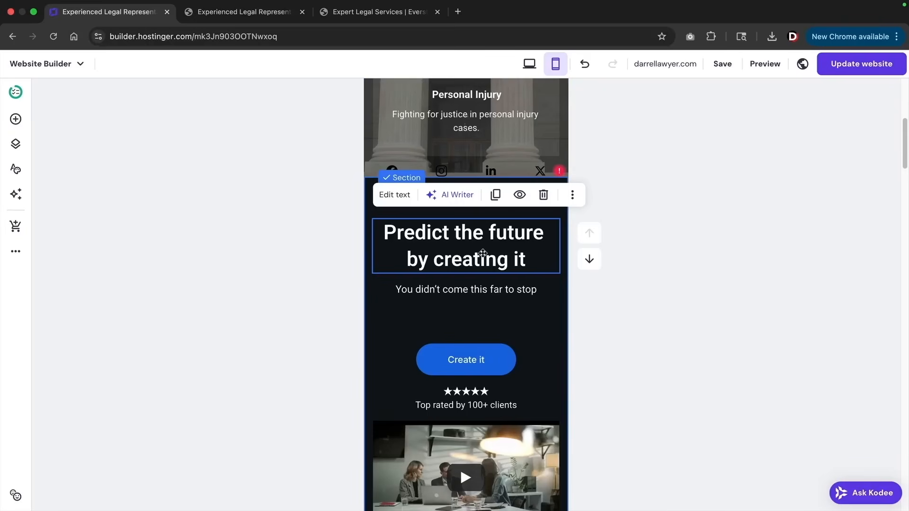
click(401, 200)
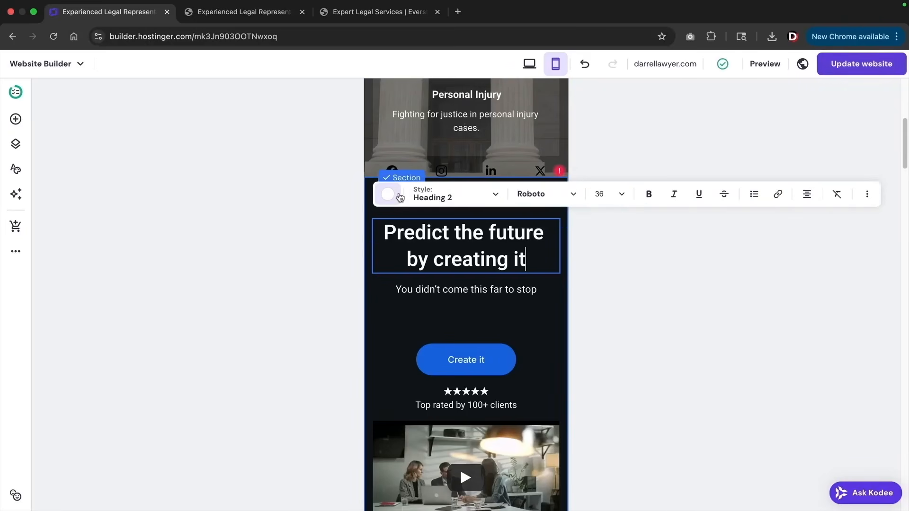
click(624, 195)
click(600, 265)
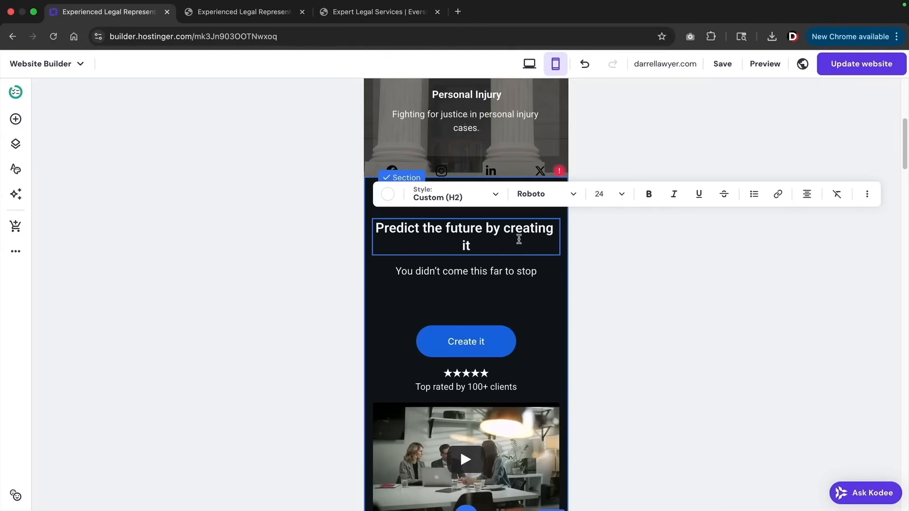
Hide the Criminal Courts building image above the footer on mobile, then return to desktop view
scroll(510, 301, down, 10)
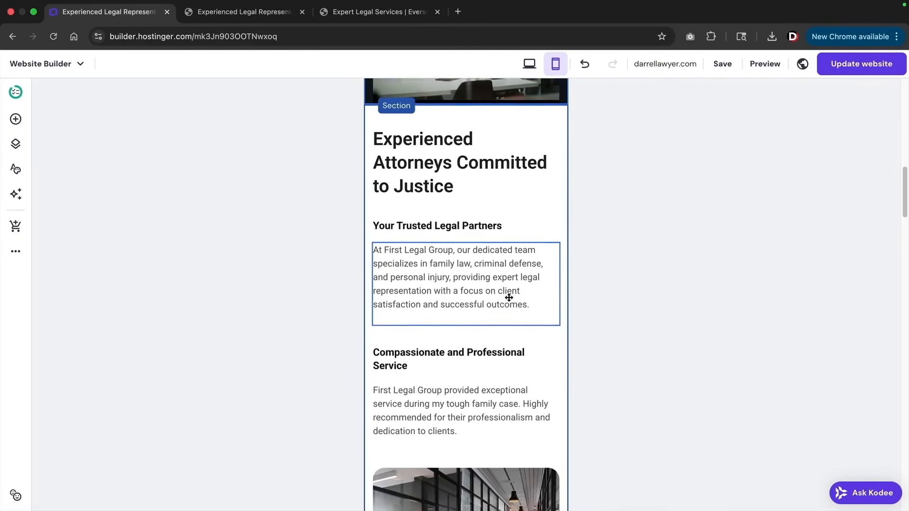
scroll(509, 301, down, 15)
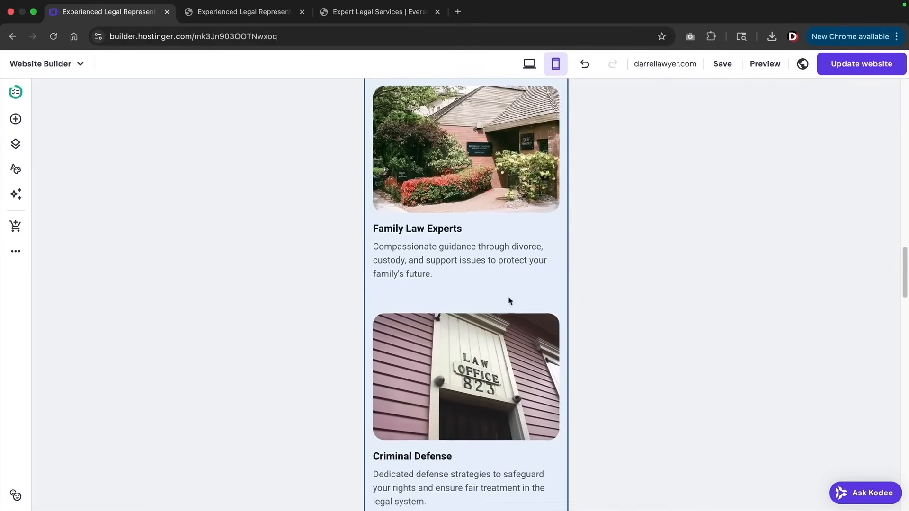
scroll(509, 301, down, 15)
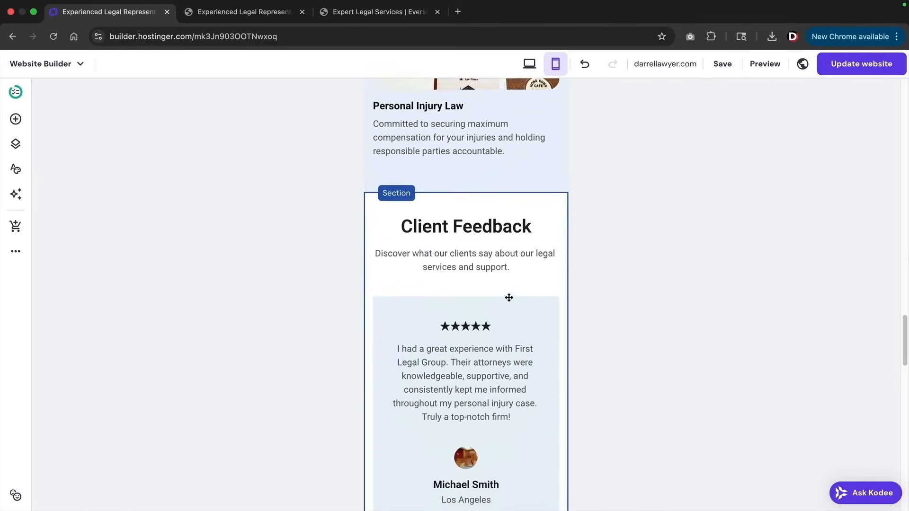
scroll(509, 301, down, 10)
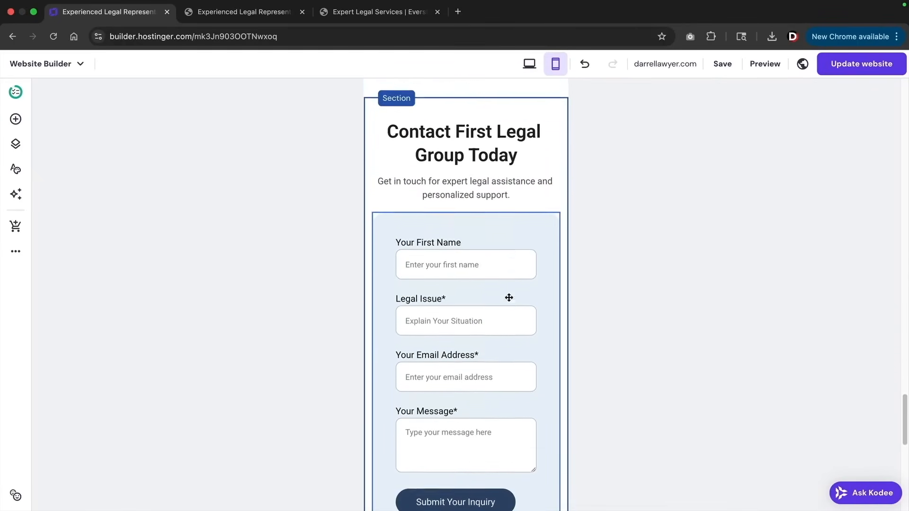
scroll(508, 297, down, 6)
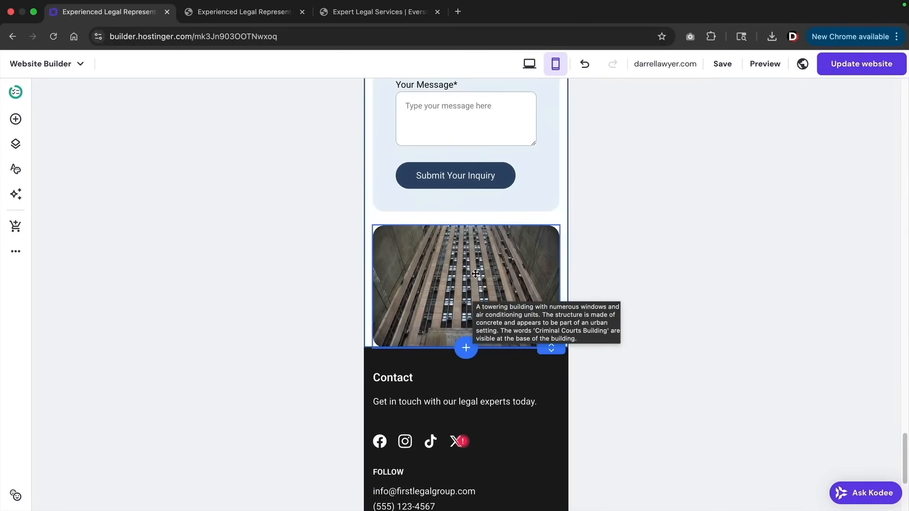
click(475, 274)
click(399, 201)
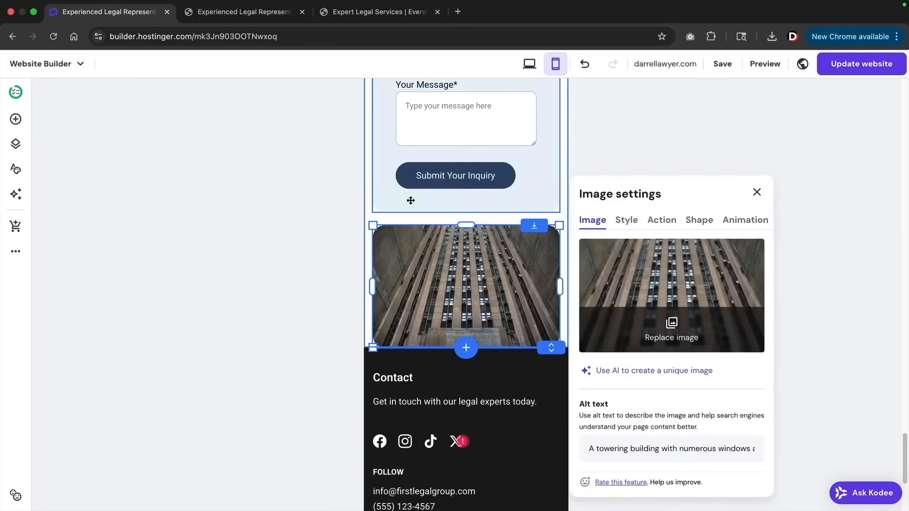
click(521, 265)
click(527, 200)
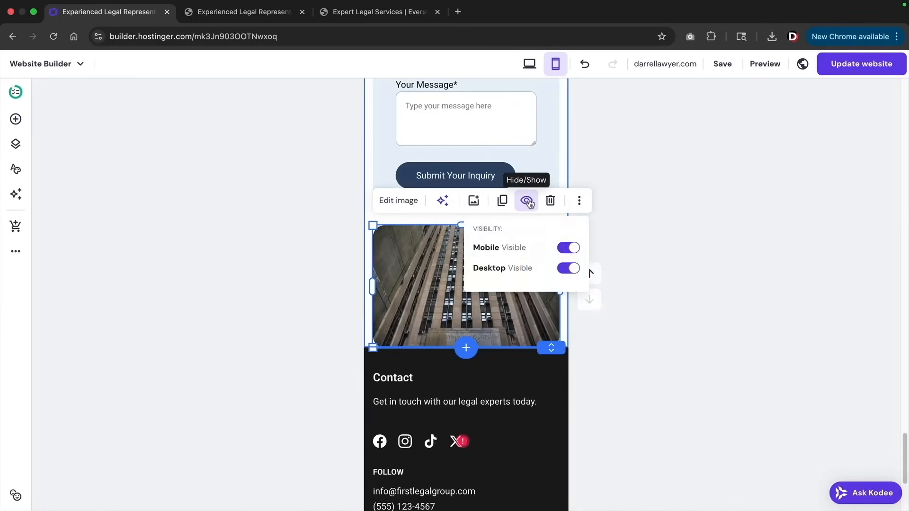
click(569, 248)
click(643, 244)
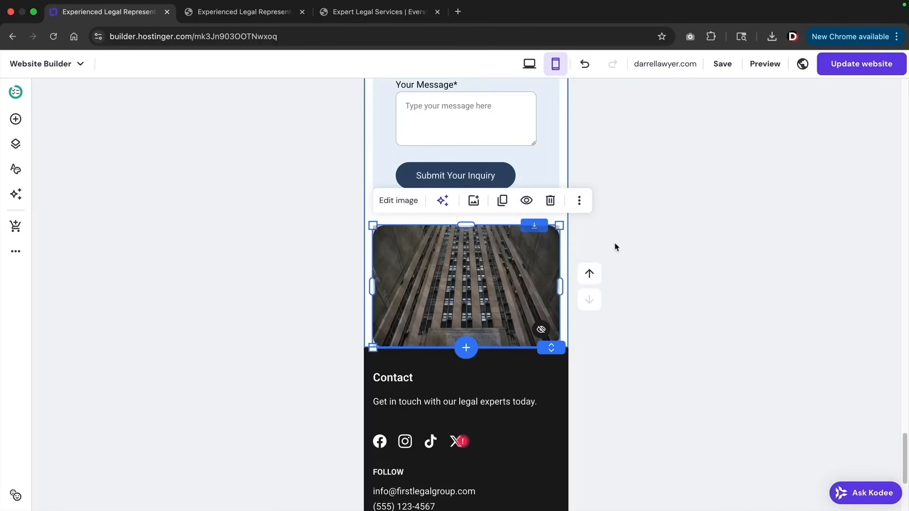
click(619, 274)
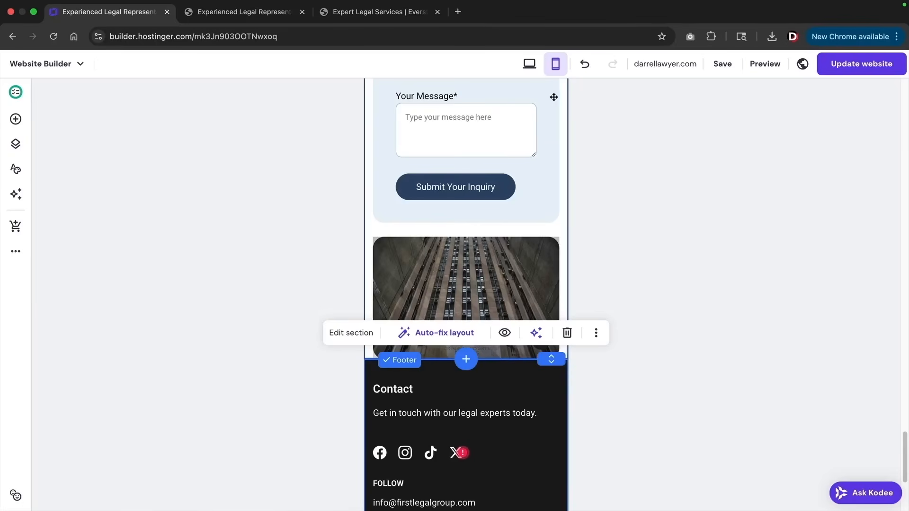
click(529, 65)
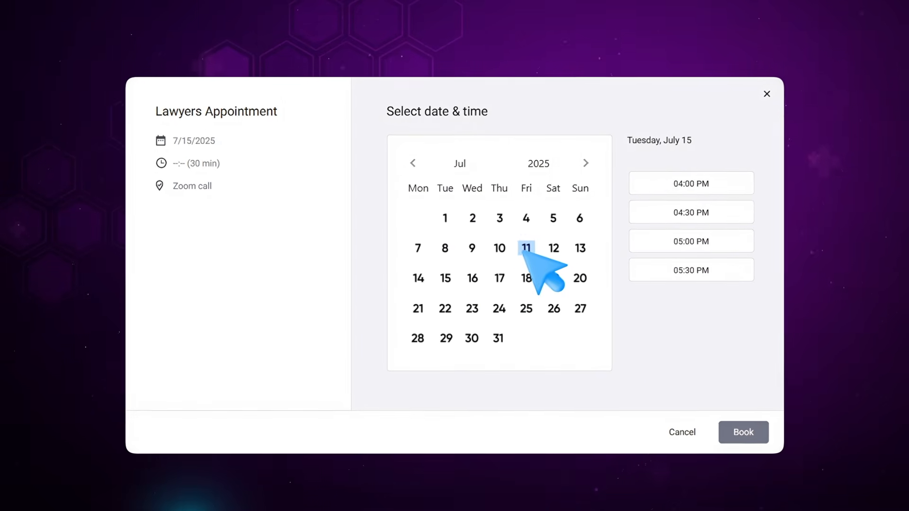
click(469, 273)
click(745, 433)
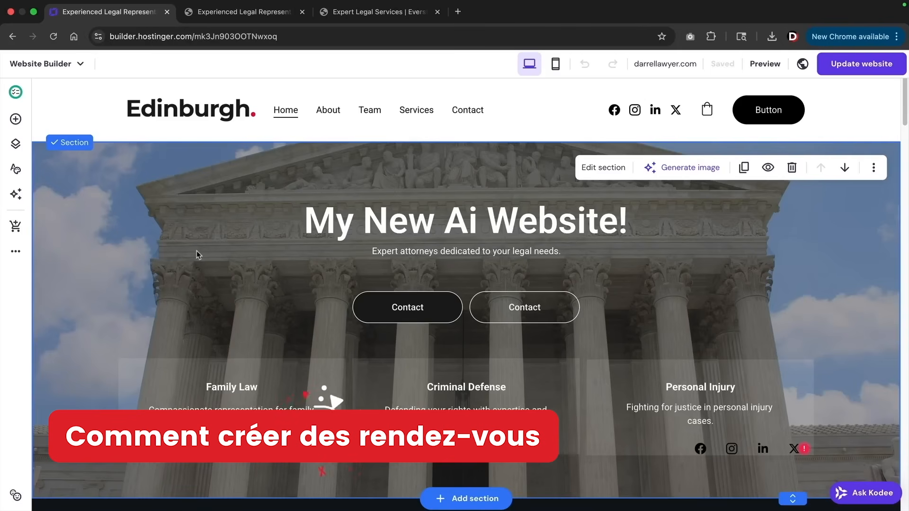
In the Store manager's Appointments settings, enable appointment booking
click(15, 229)
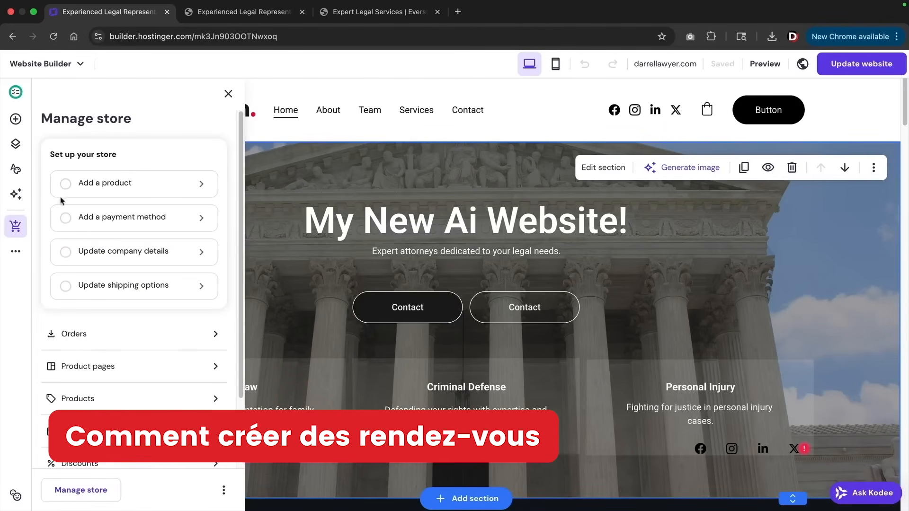
scroll(134, 203, down, 3)
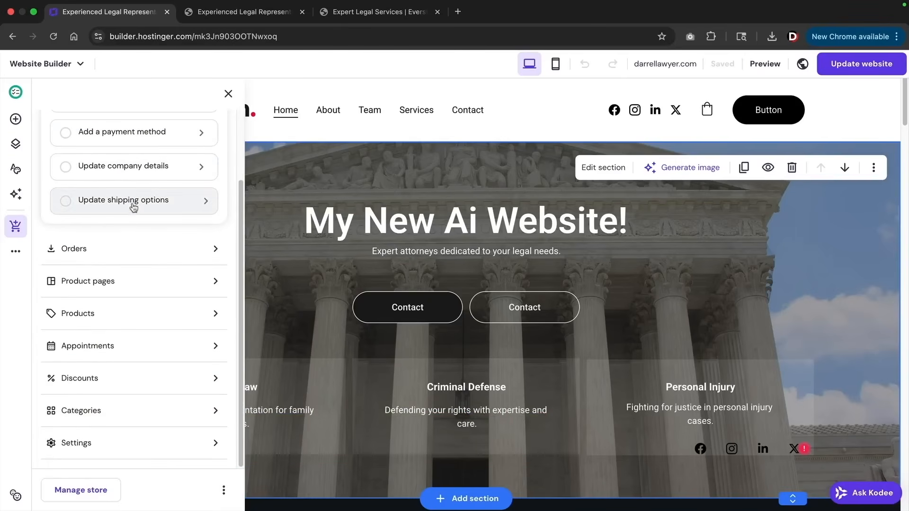
click(98, 349)
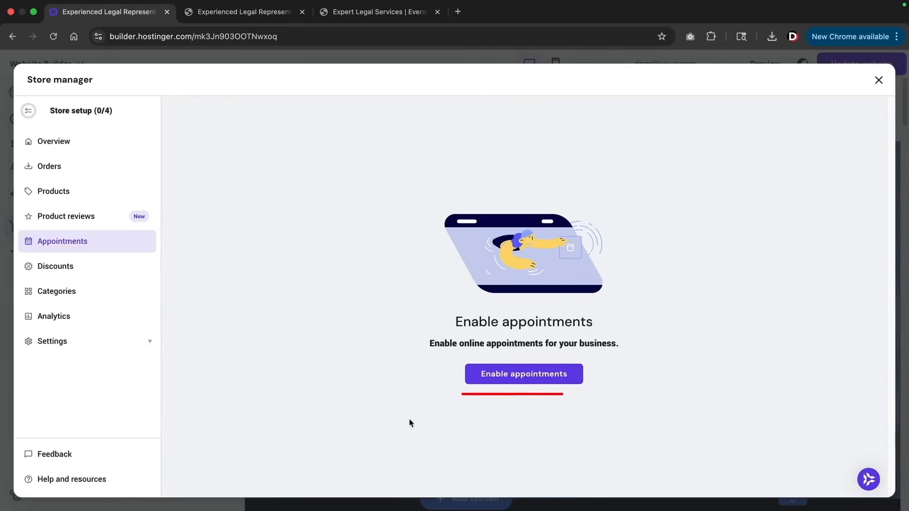
click(491, 381)
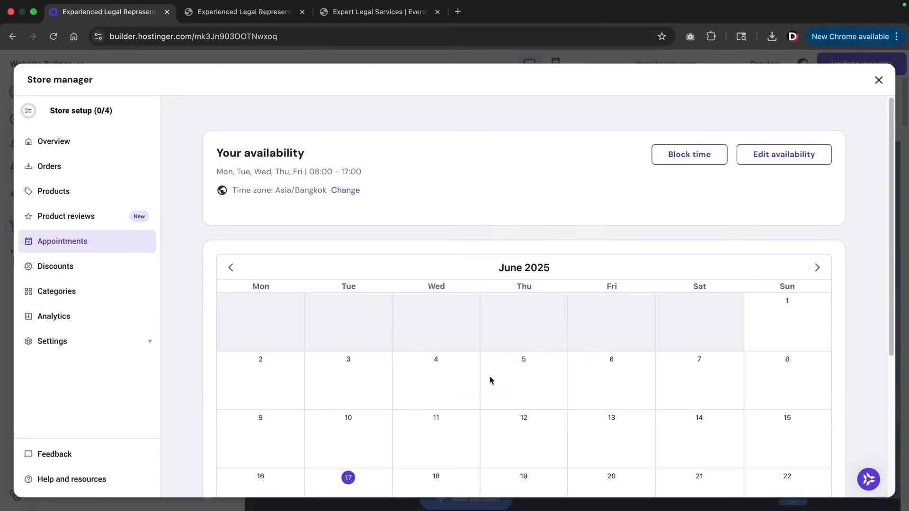
scroll(497, 362, down, 2)
scroll(402, 370, up, 2)
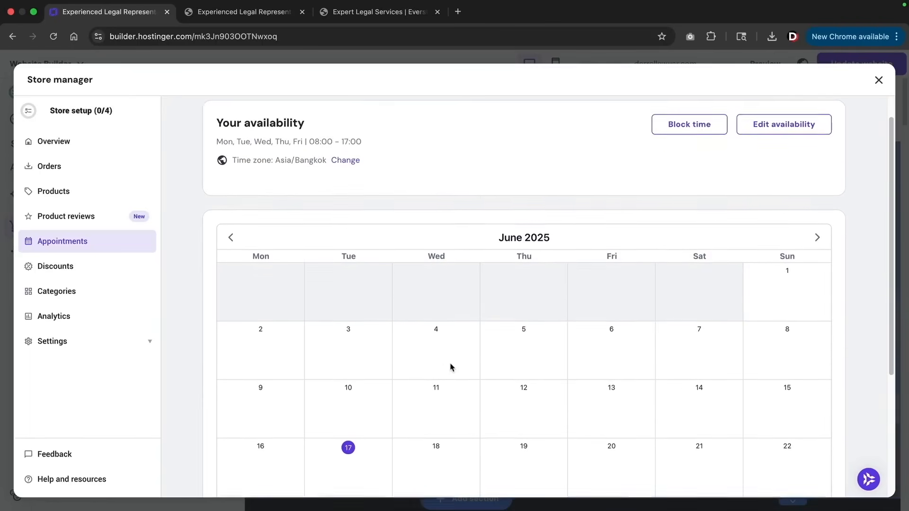
Save availability of Monday–Friday, 08:00–17:00, in the Asia/Bangkok time zone
click(763, 159)
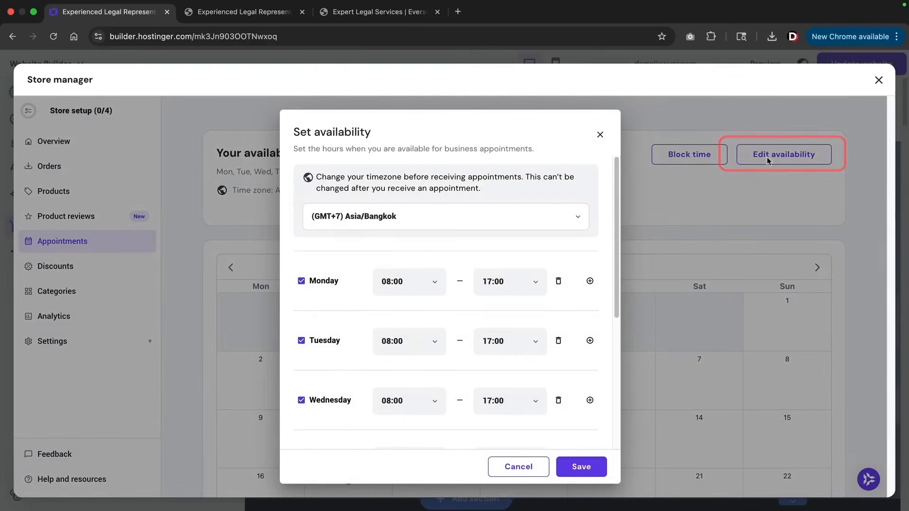
scroll(405, 269, down, 3)
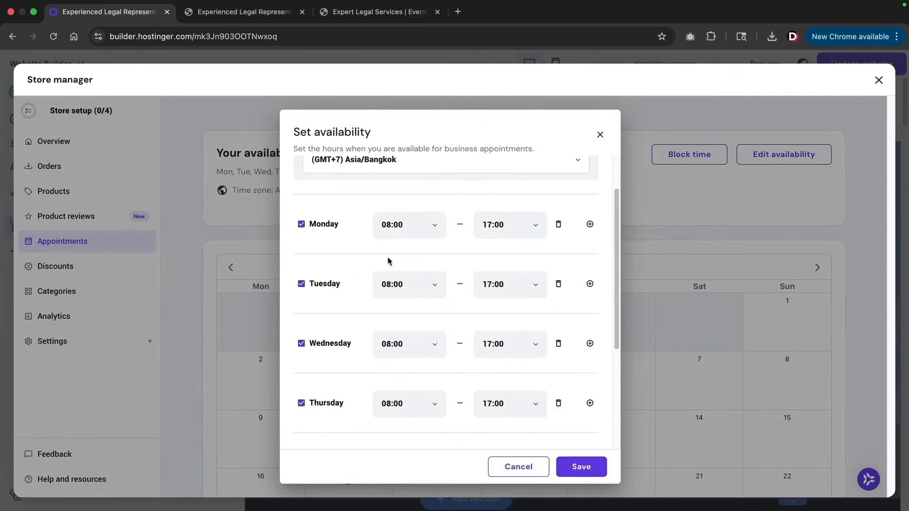
scroll(337, 238, down, 5)
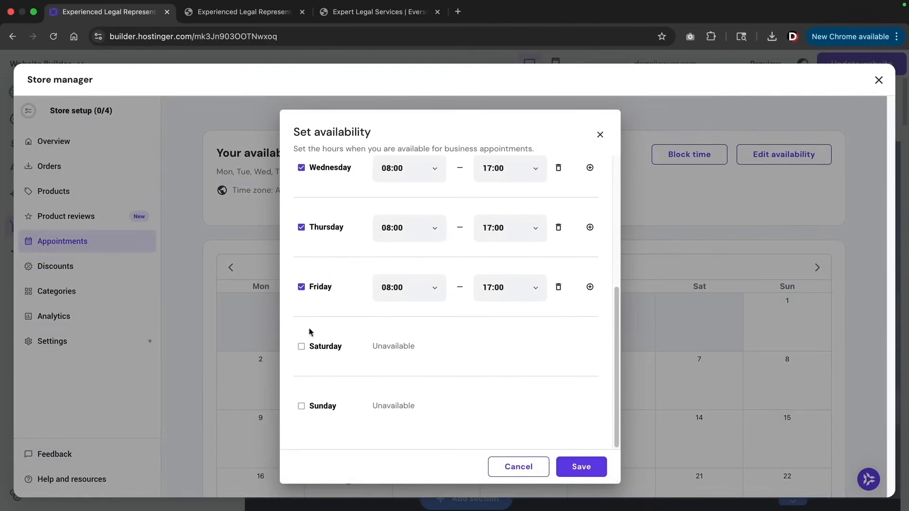
scroll(337, 378, up, 10)
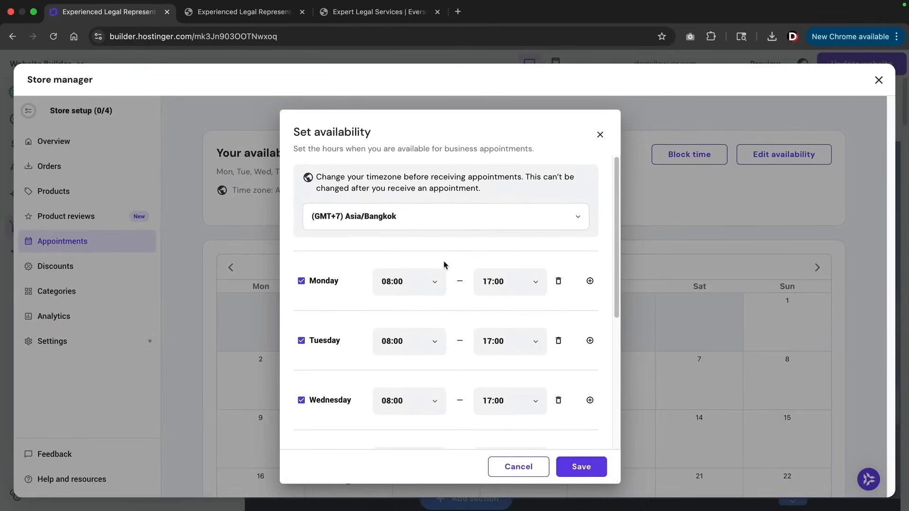
click(581, 468)
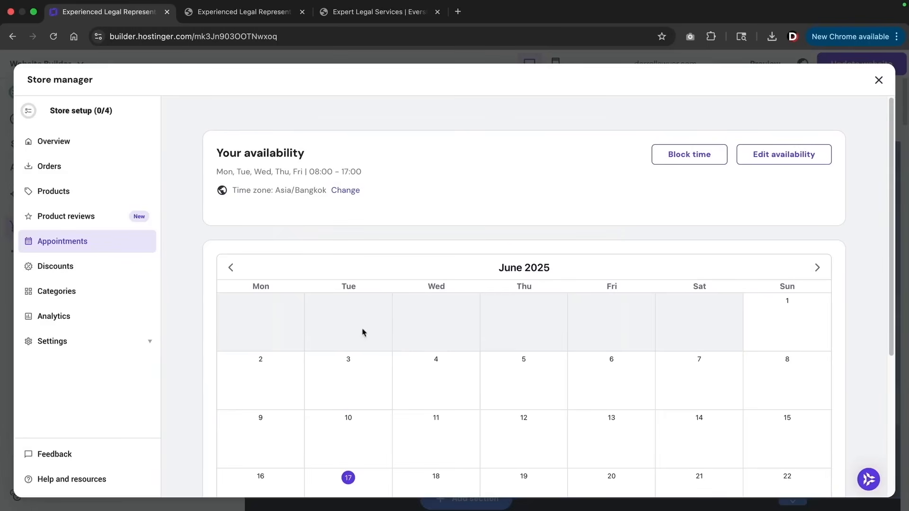
Add a new appointment product, generating its details from the uploaded lawyers photo
click(87, 194)
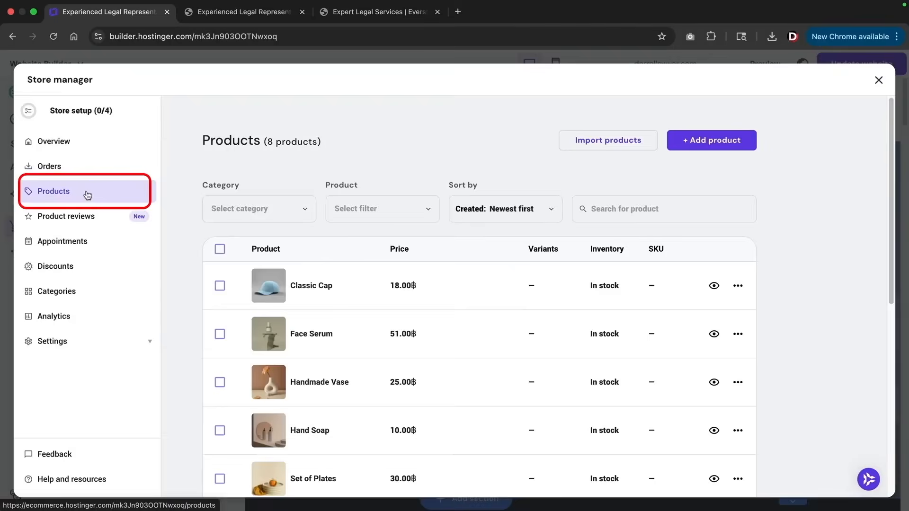
scroll(333, 299, down, 7)
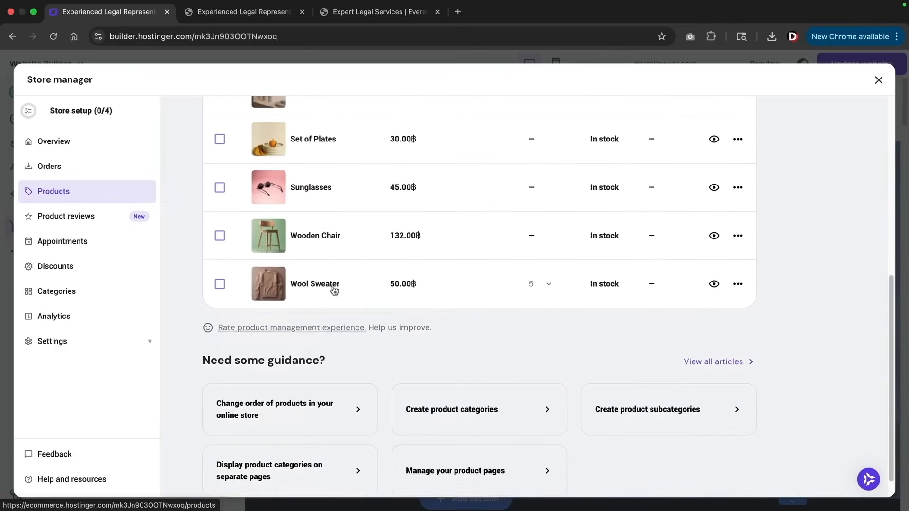
scroll(333, 289, up, 7)
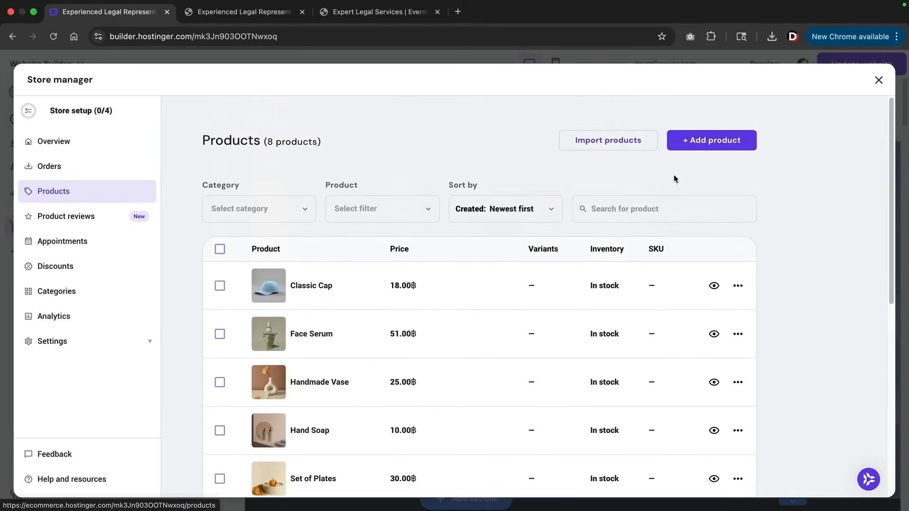
click(701, 145)
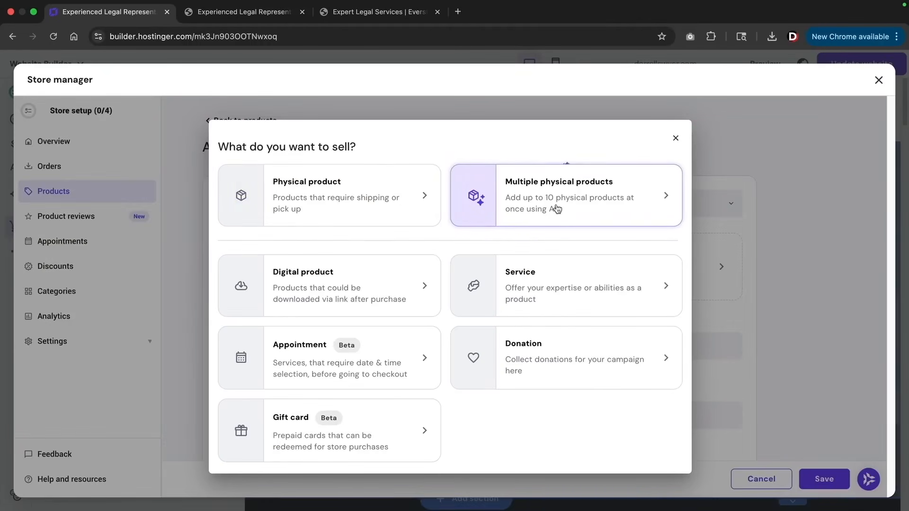
click(308, 354)
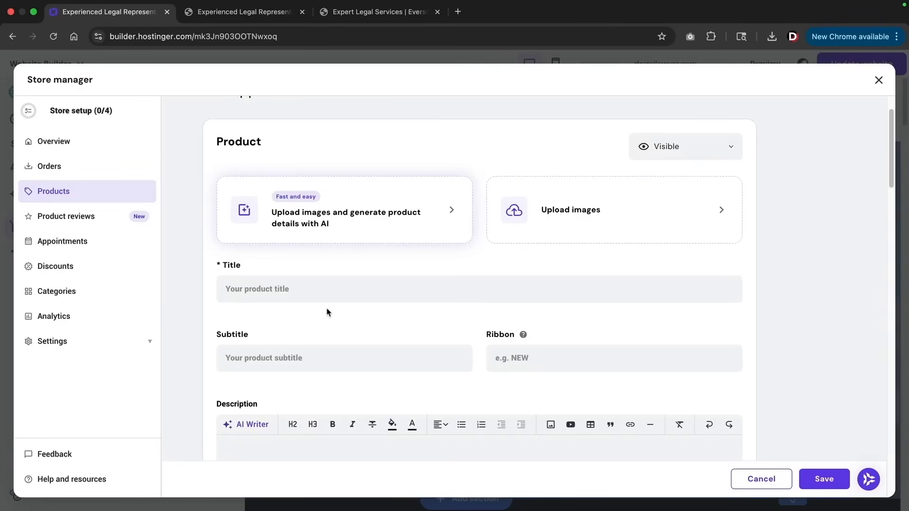
click(308, 218)
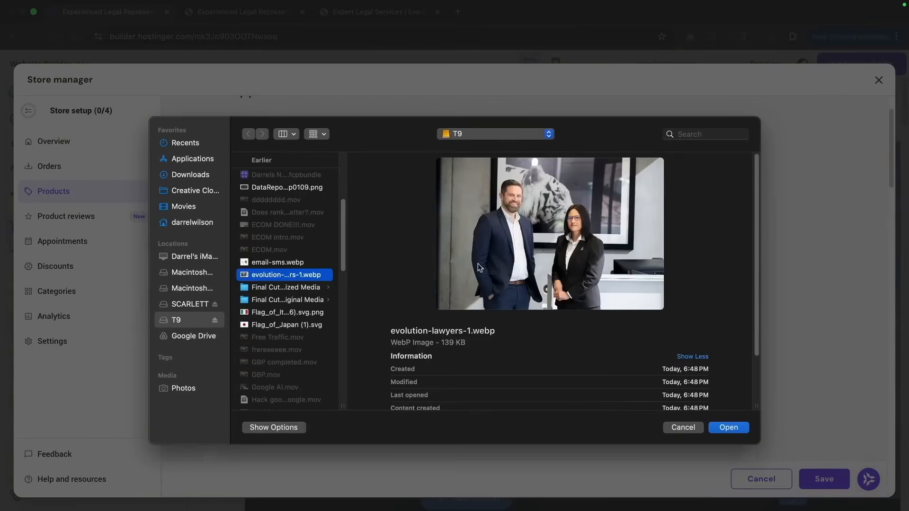
click(728, 427)
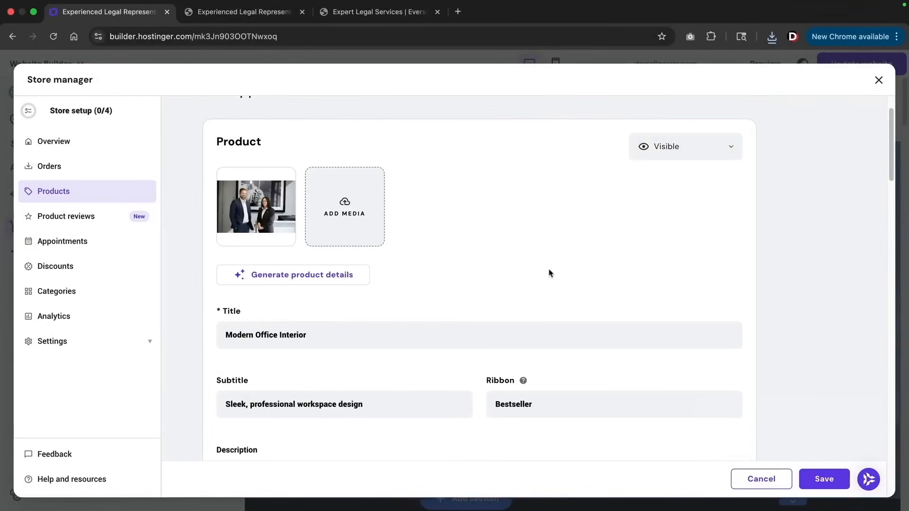
Make the Lawyers Appointment free with no related products and save it as a 30-minute Zoom call
scroll(549, 273, down, 4)
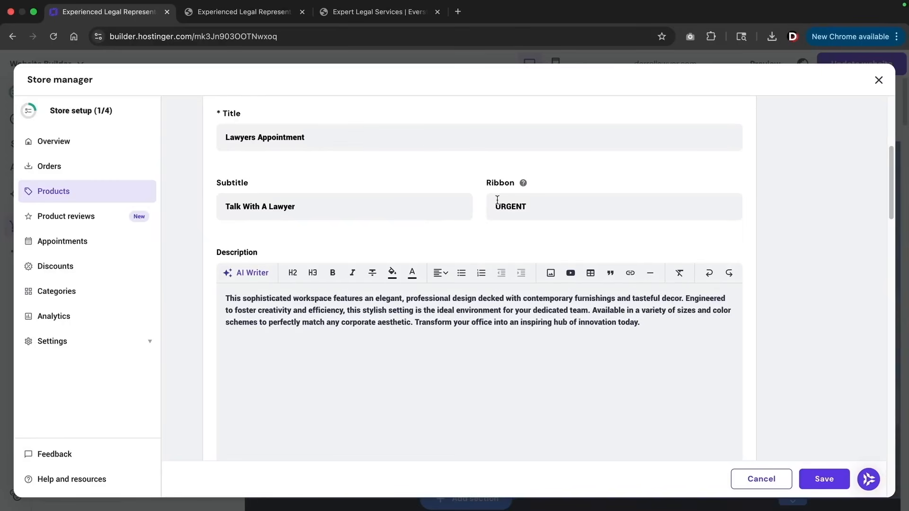
scroll(362, 333, down, 8)
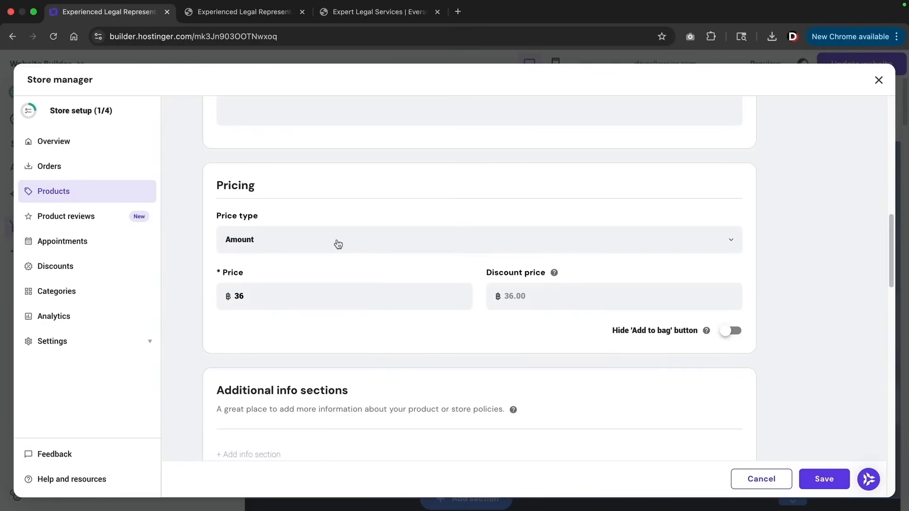
click(238, 238)
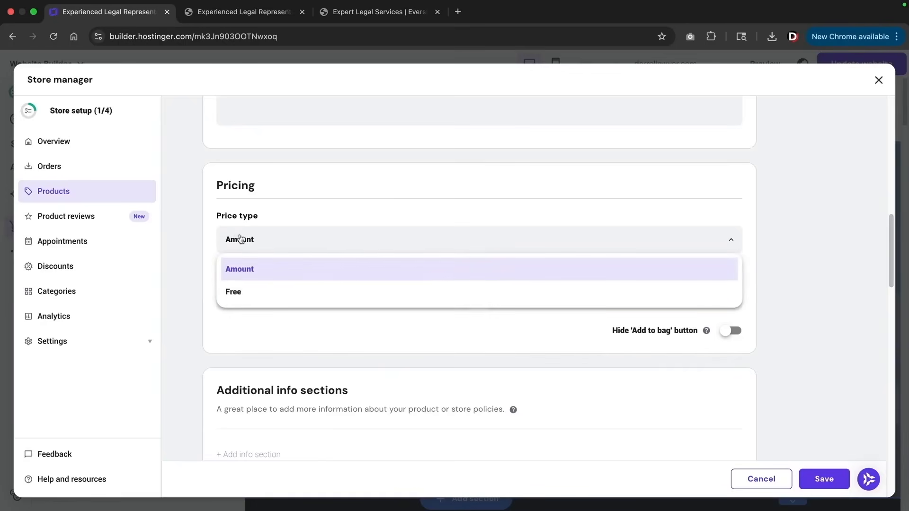
click(238, 292)
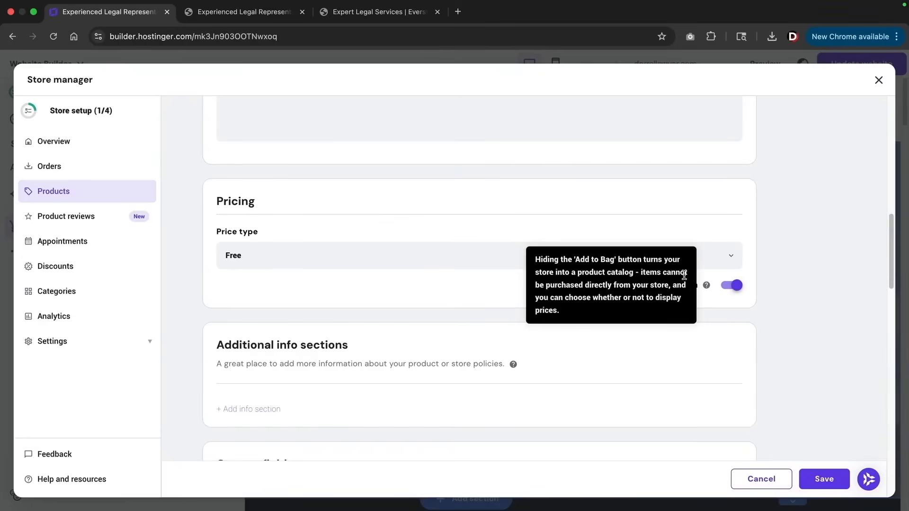
scroll(684, 278, down, 6)
scroll(684, 278, down, 5)
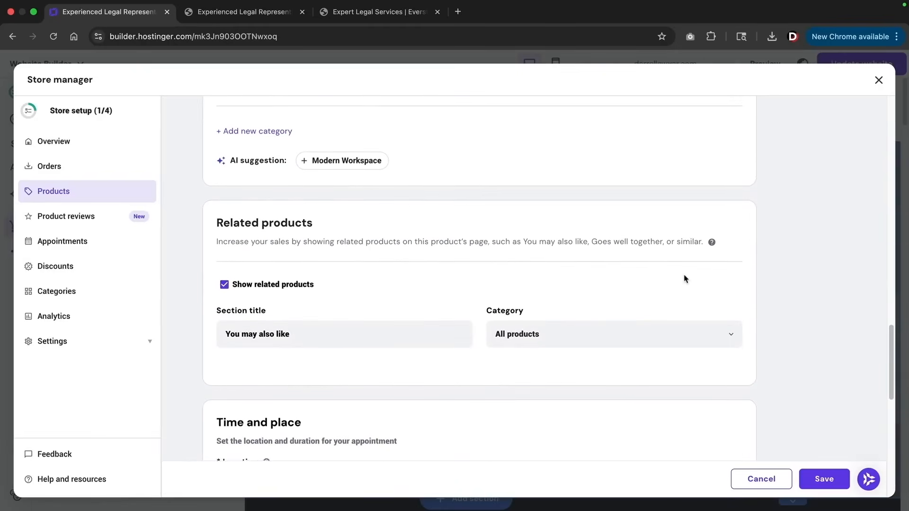
click(224, 284)
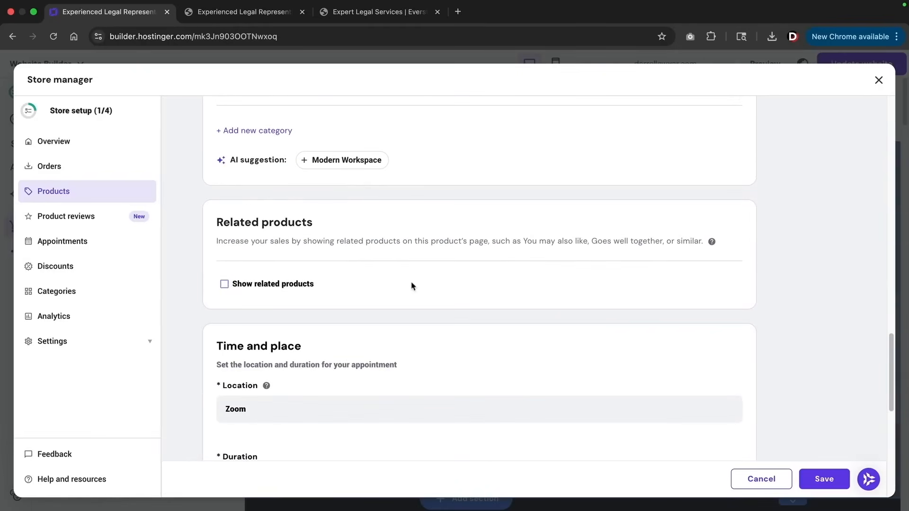
scroll(489, 284, down, 3)
scroll(493, 278, down, 1)
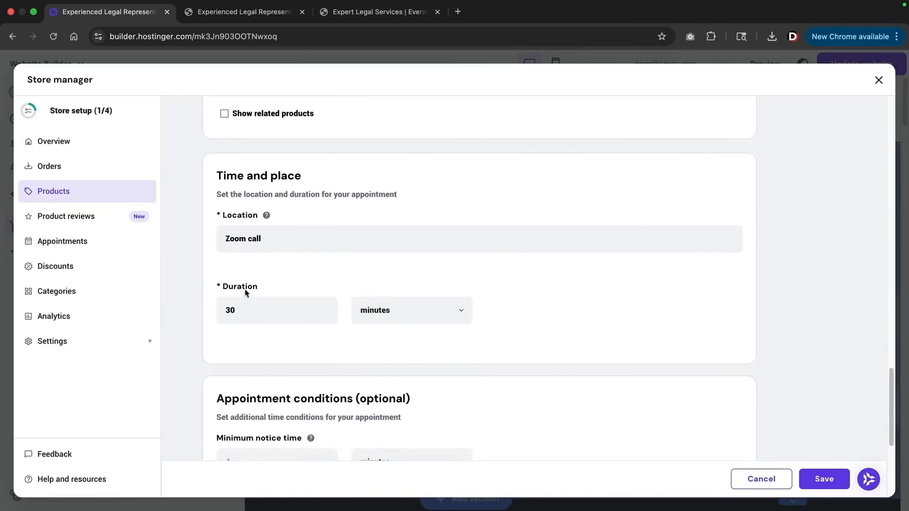
scroll(422, 304, down, 8)
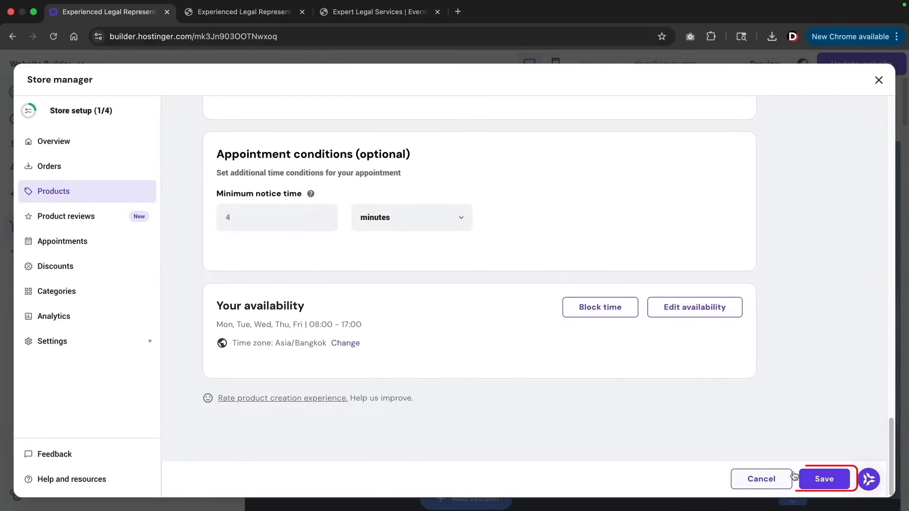
click(824, 479)
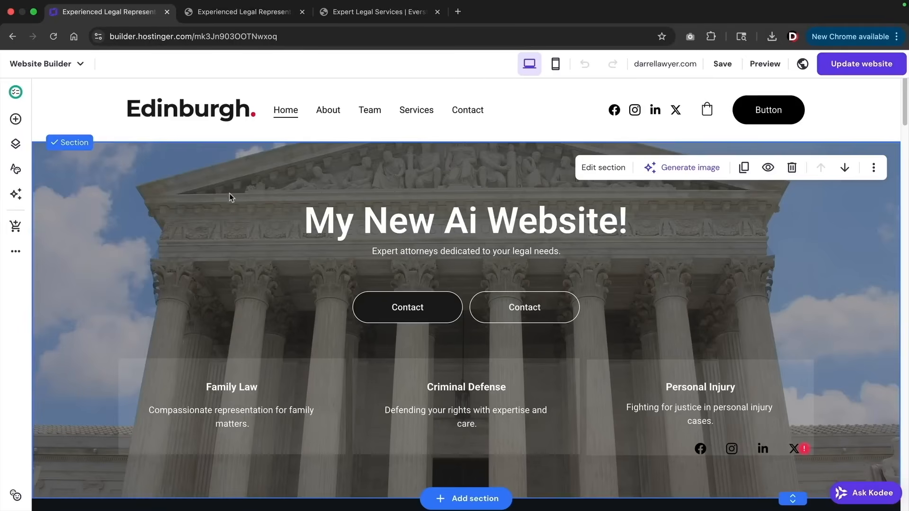
Add a blank page named 'Appointments' to the site
click(15, 147)
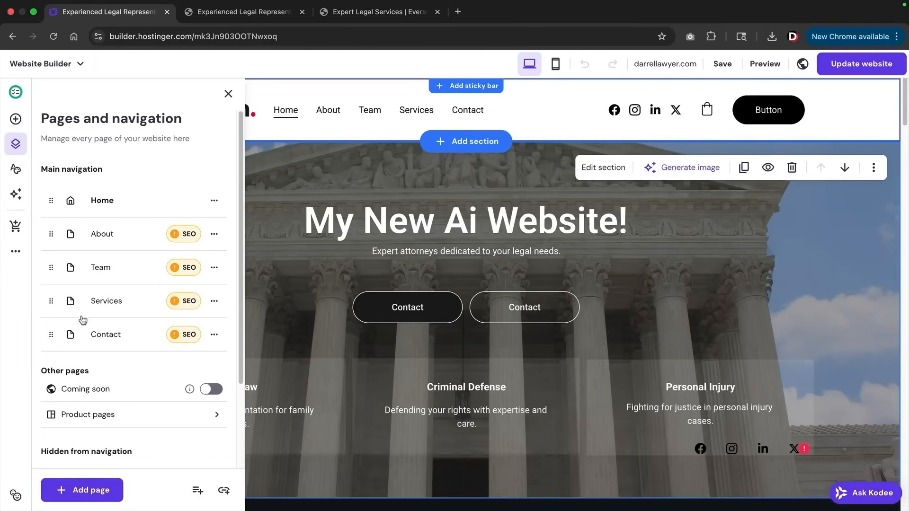
click(89, 491)
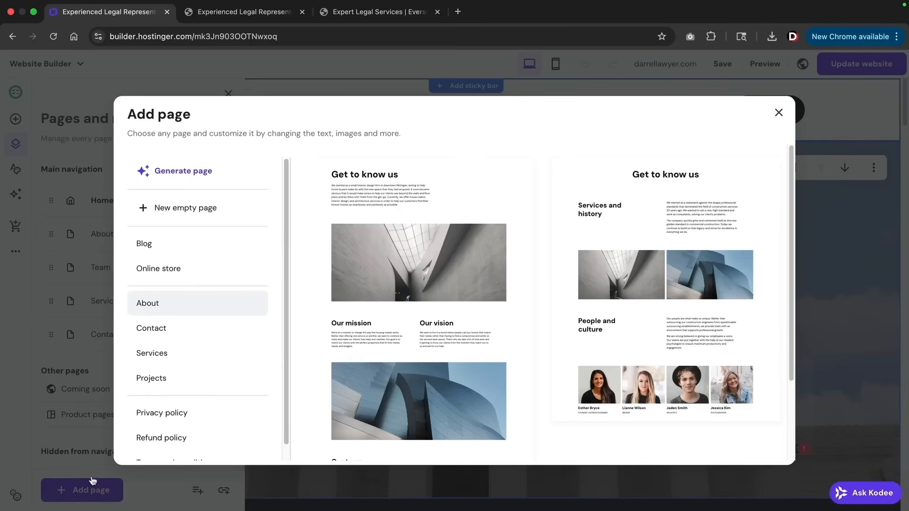
click(186, 212)
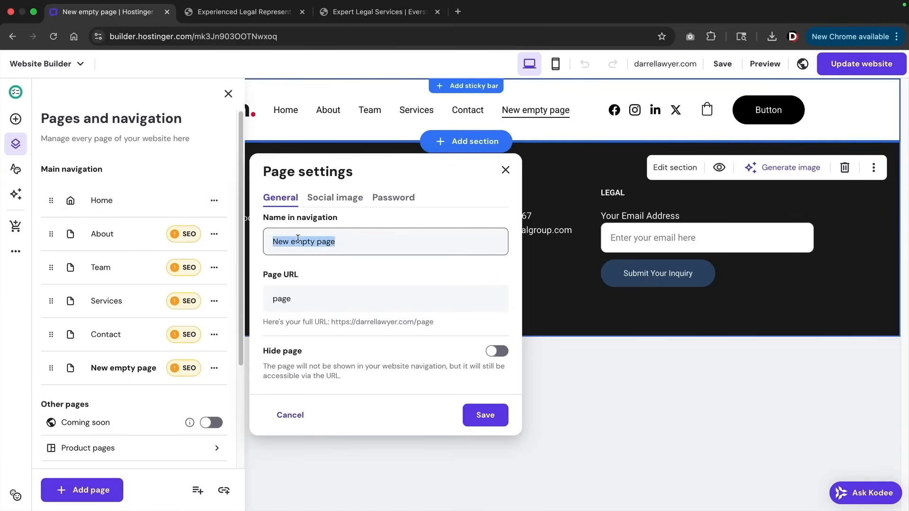
text(Appointments)
key(Tab)
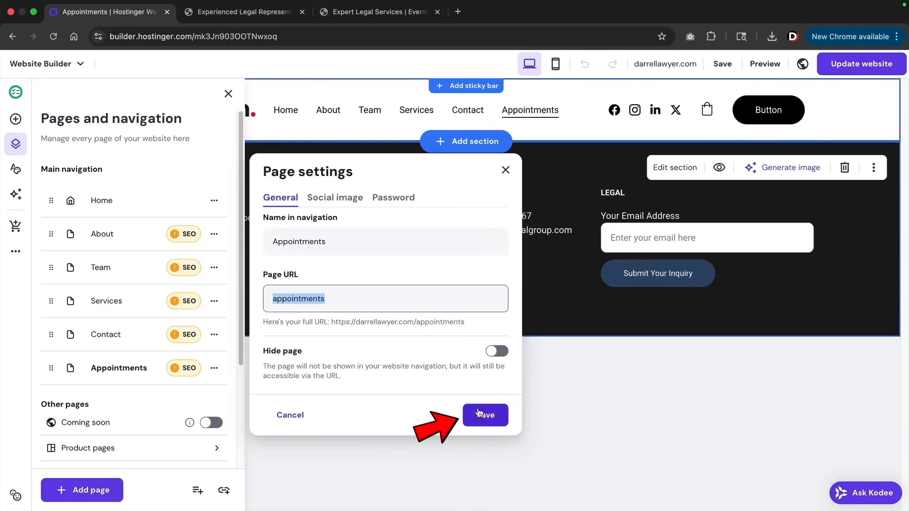
click(479, 412)
click(228, 93)
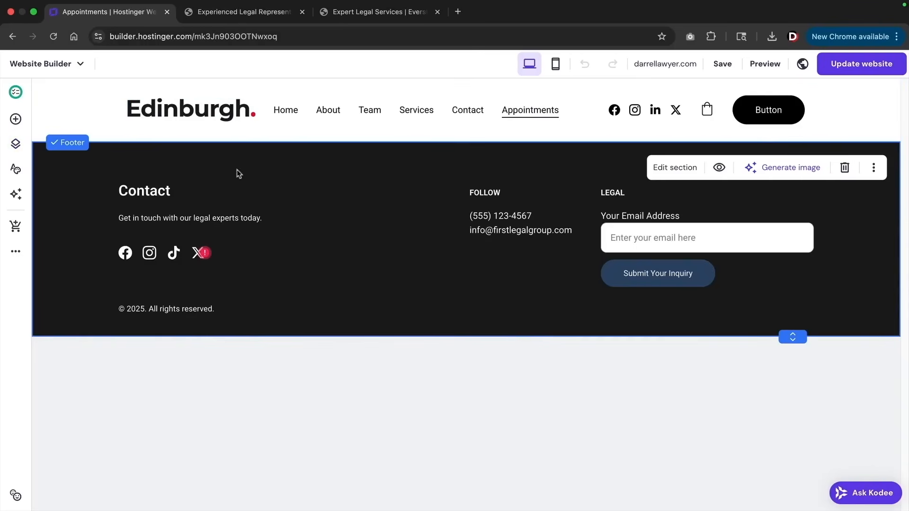
Add an Online store single-product section connected to the Lawyers Appointment booking
click(466, 141)
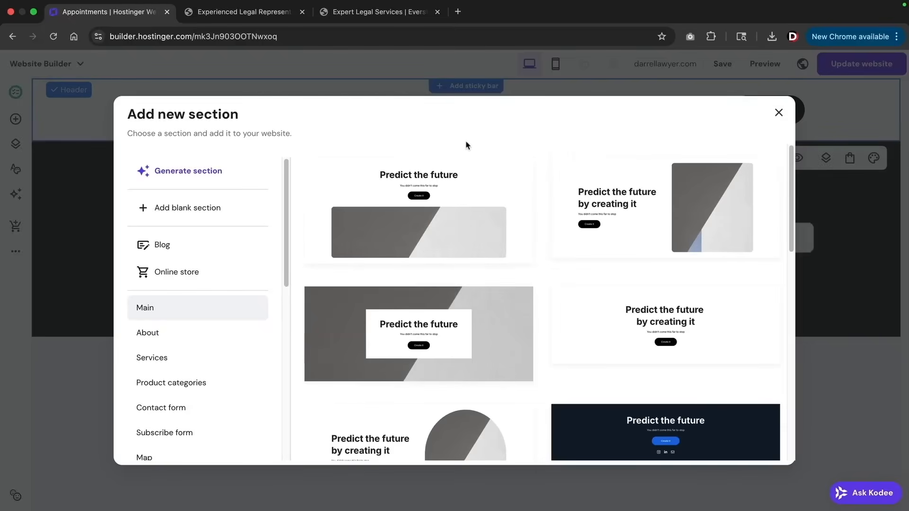
click(173, 274)
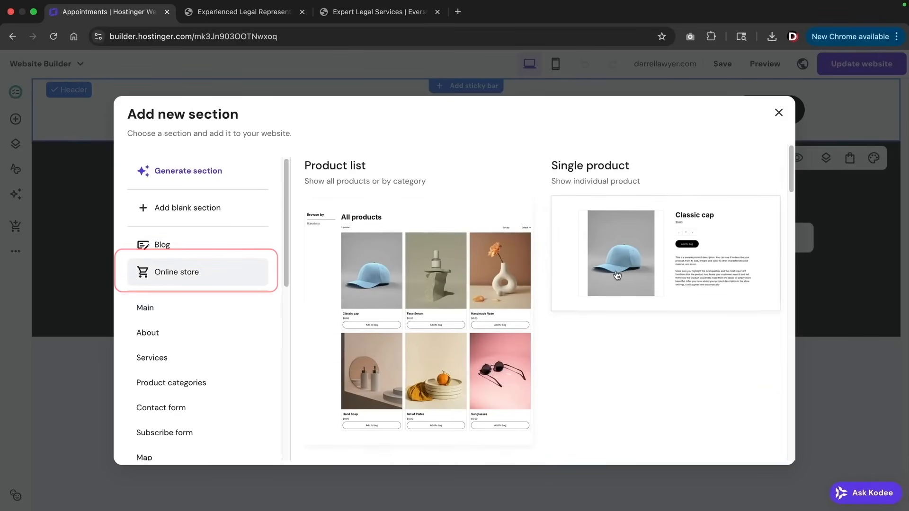
click(643, 257)
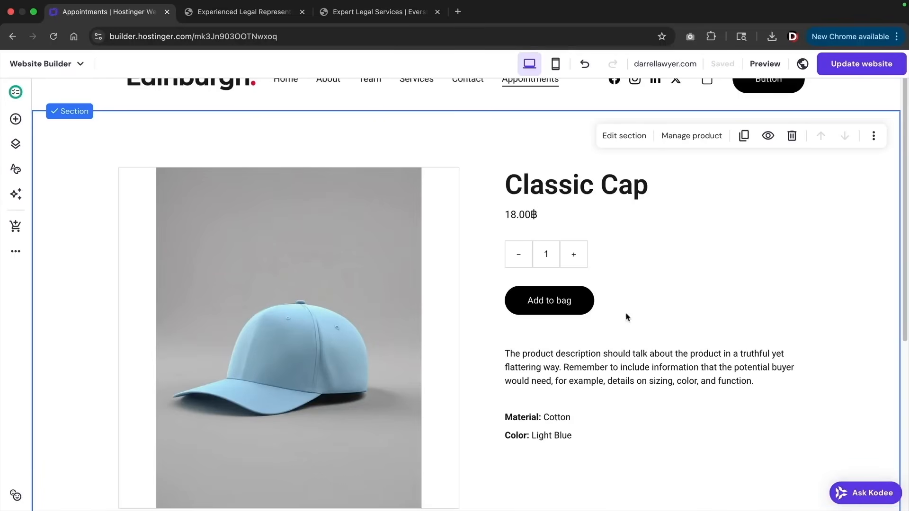
click(621, 139)
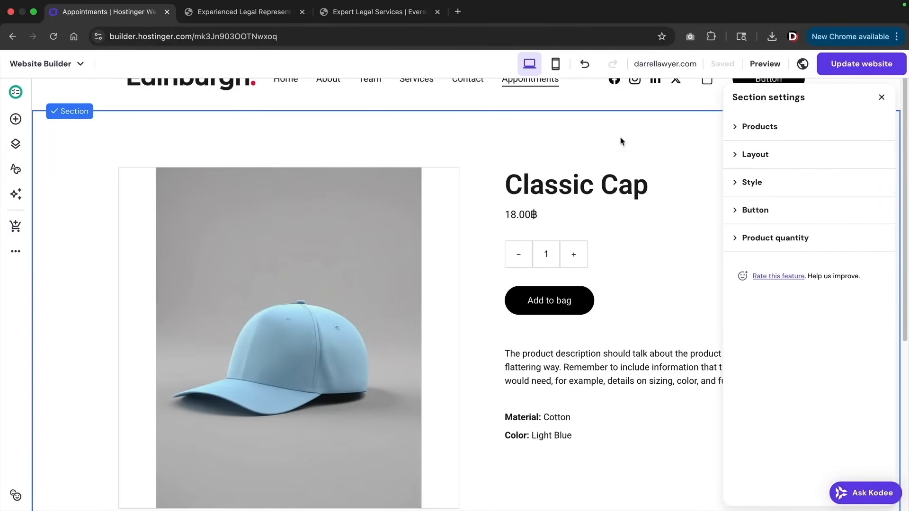
click(759, 128)
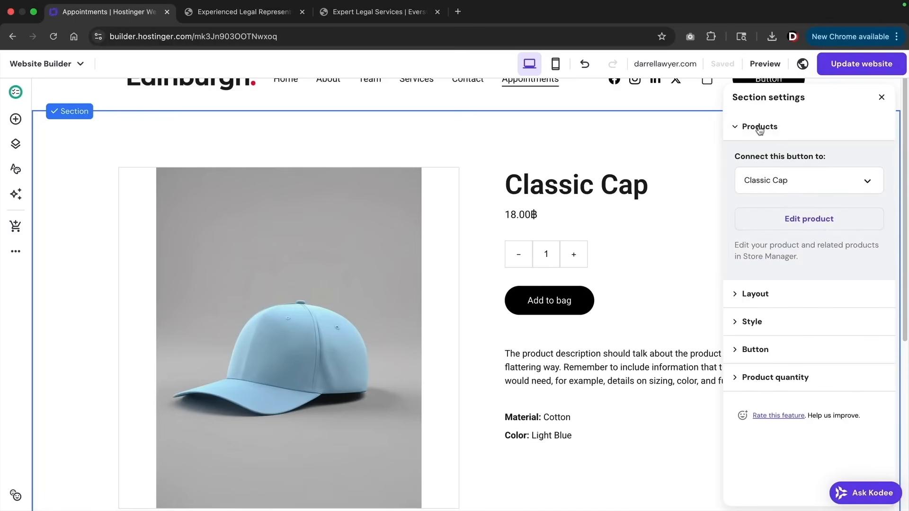
click(771, 180)
click(772, 211)
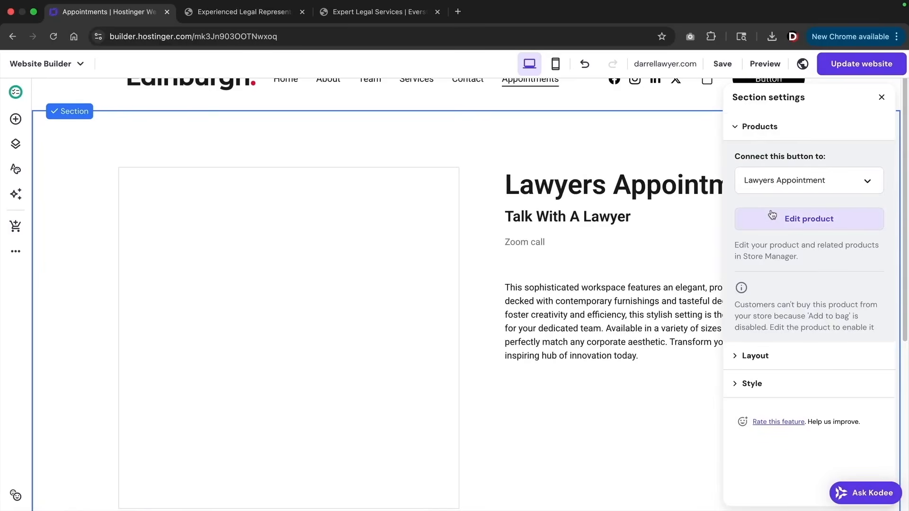
click(647, 218)
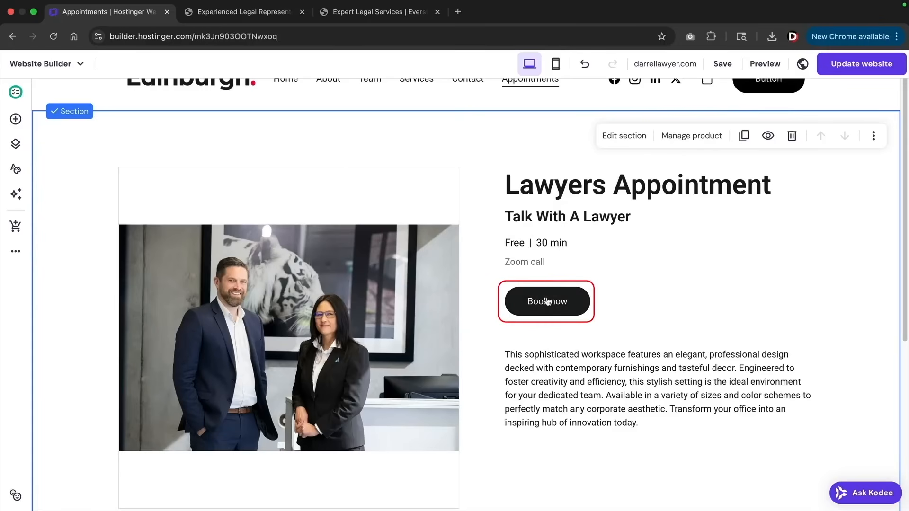
scroll(549, 296, up, 1)
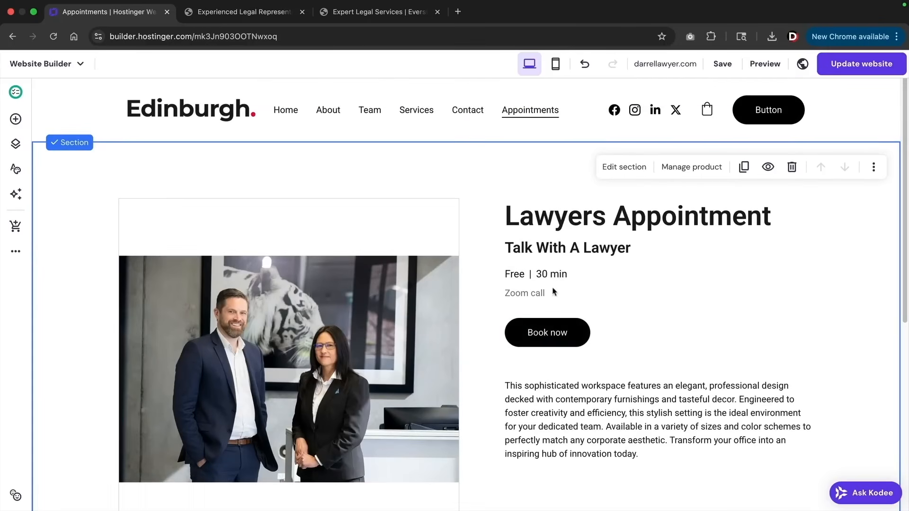
On the Home page, rename the hero's first Contact button to 'Make Appointment'
click(286, 111)
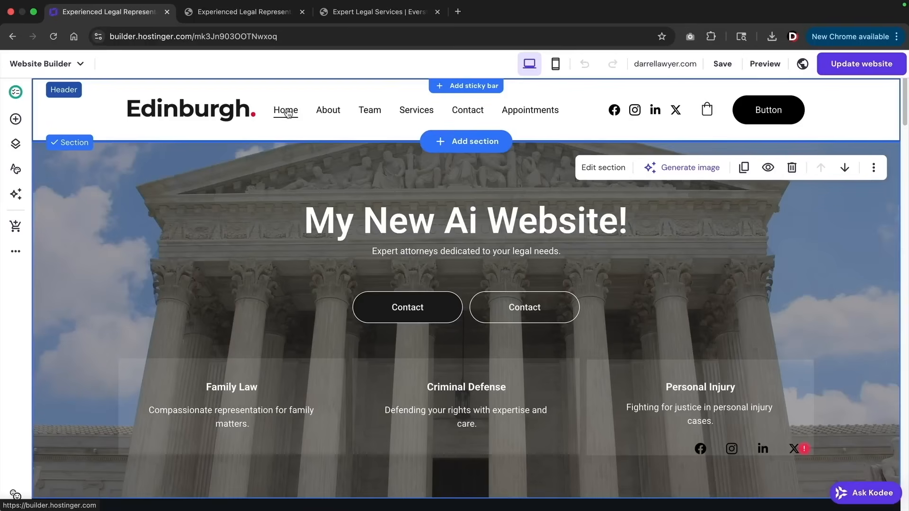
click(413, 313)
click(379, 267)
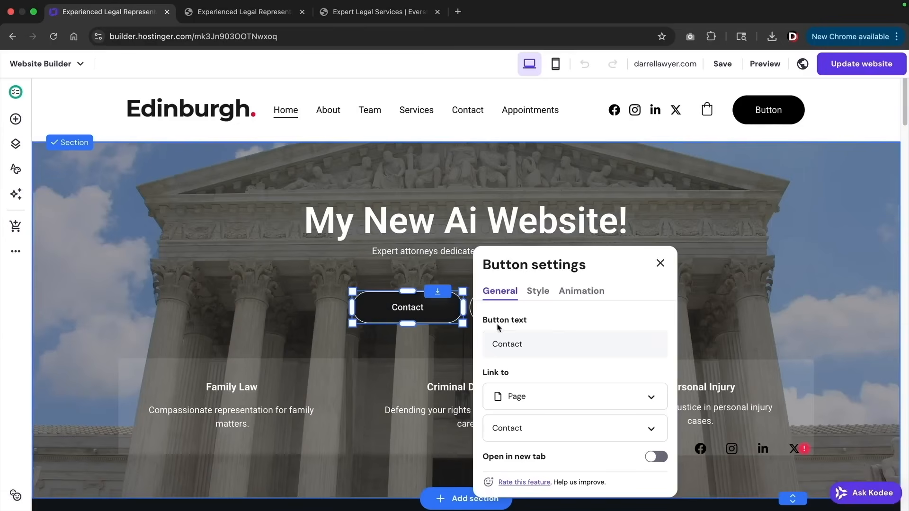
double_click(520, 345)
text(M)
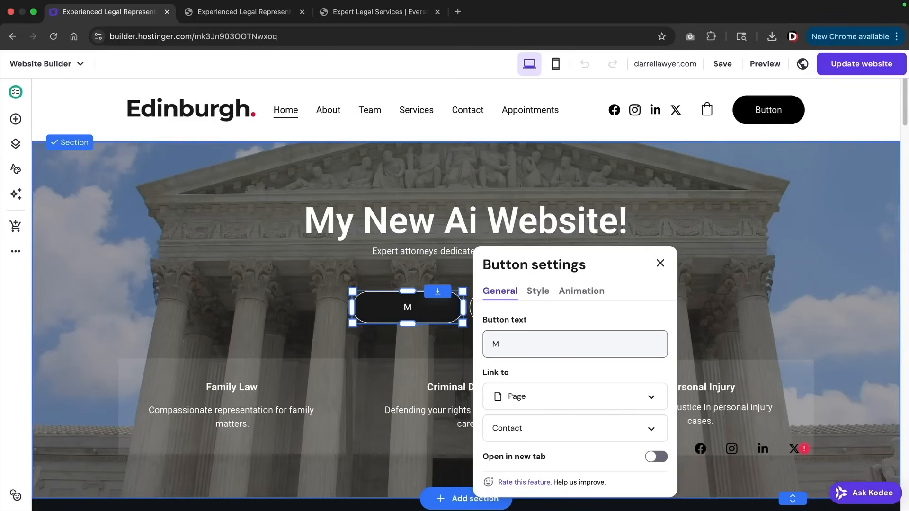
text(ake Appointment)
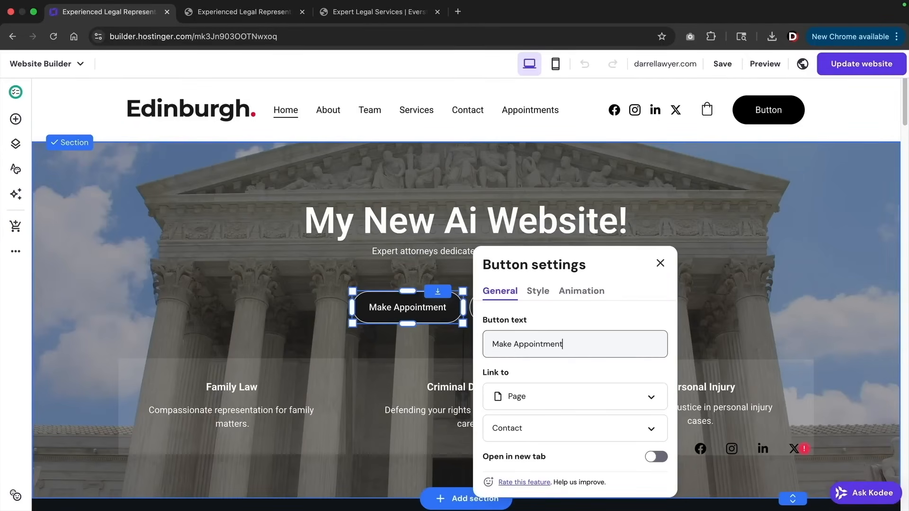
Link the Make Appointment button to the Appointments page and update the live website
click(530, 396)
scroll(527, 398, down, 2)
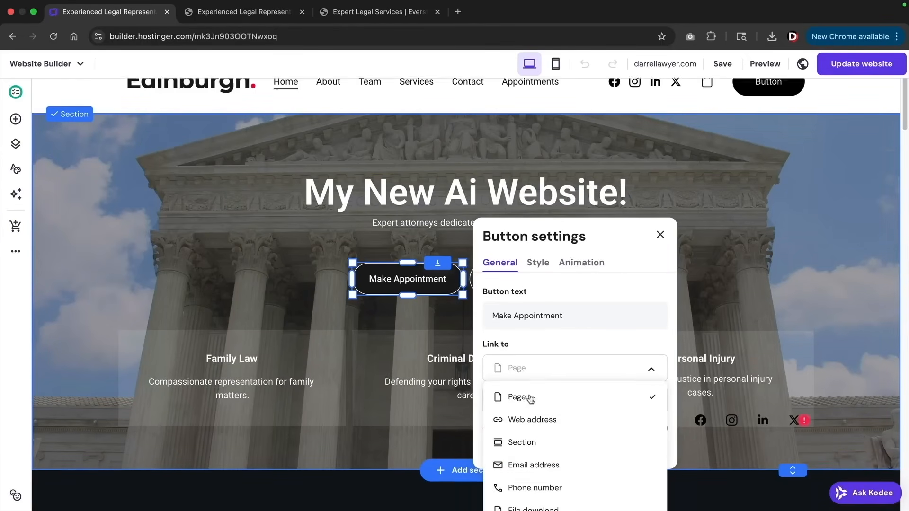
click(543, 369)
click(544, 369)
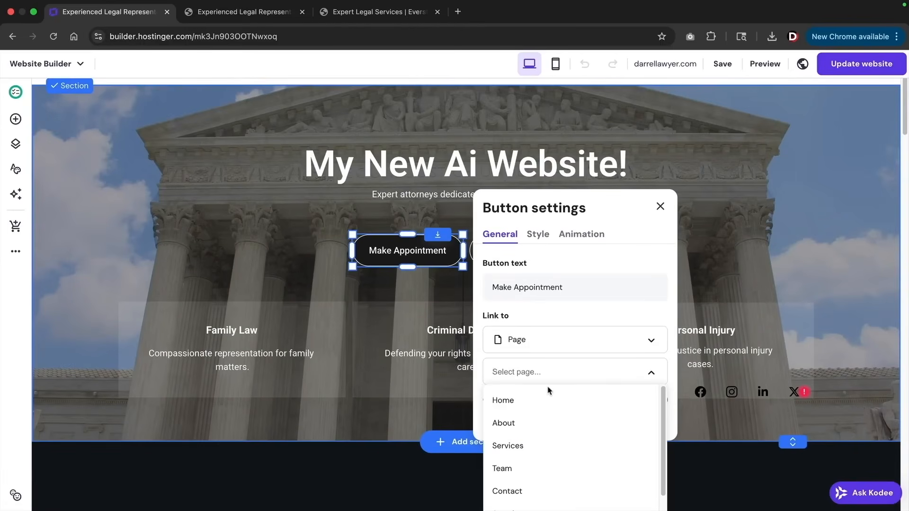
scroll(545, 397, down, 2)
click(535, 459)
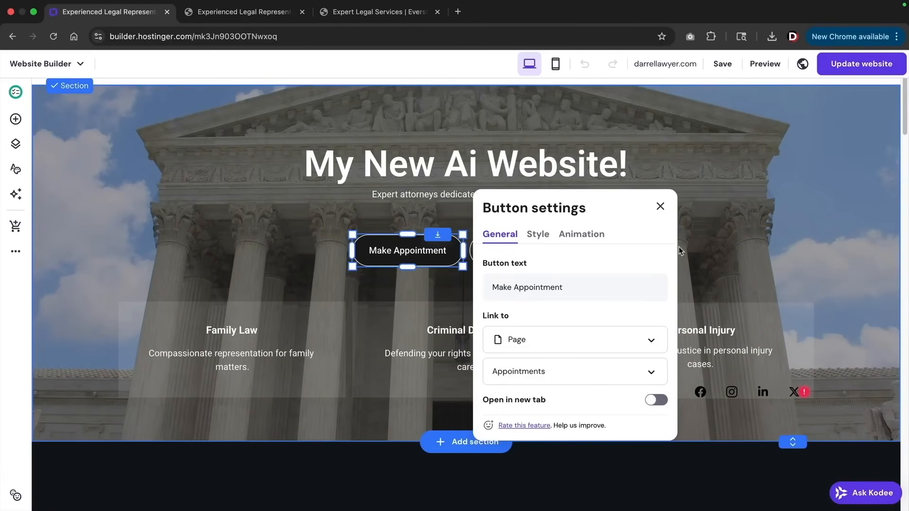
click(660, 207)
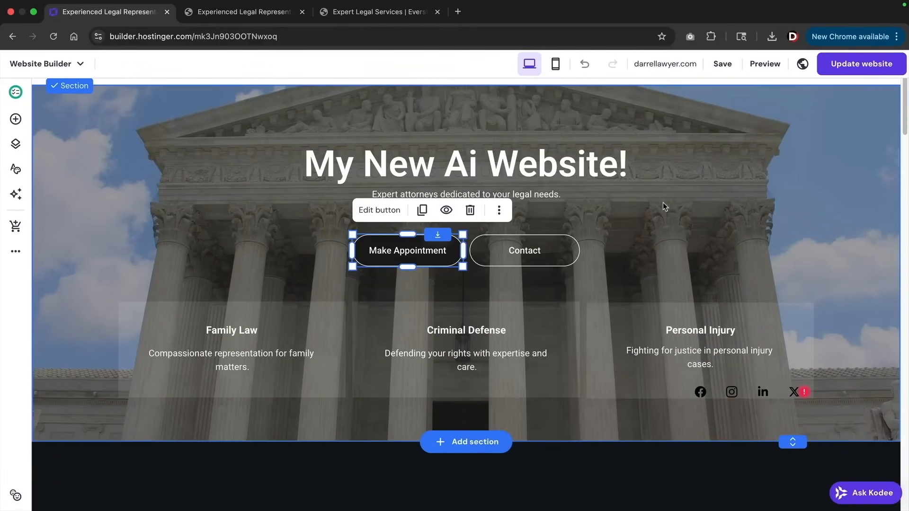
click(849, 66)
scroll(712, 246, up, 2)
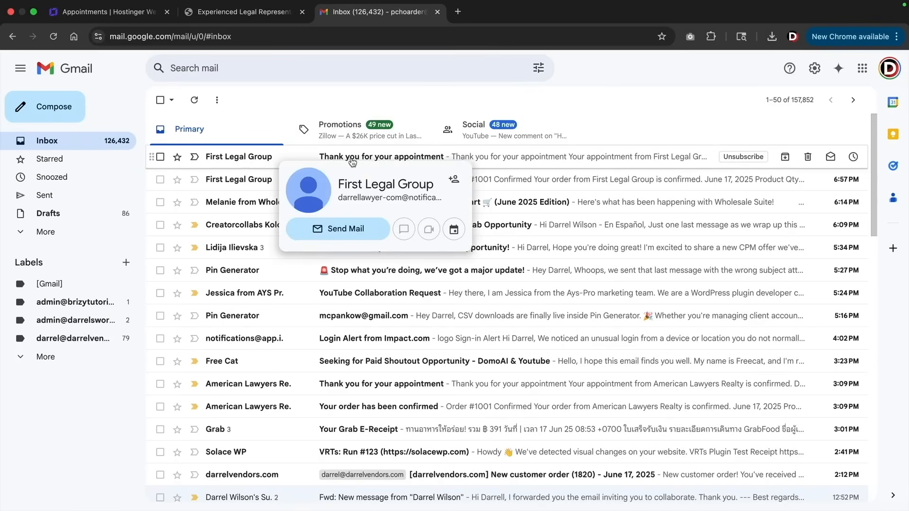
Open the 'Thank you for your appointment' email and highlight its When, Where and Price details
click(377, 158)
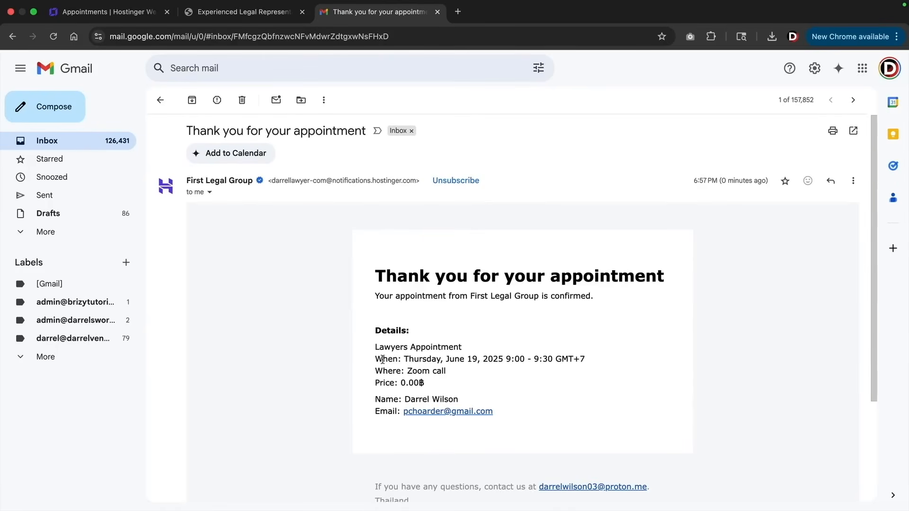
drag(379, 359, 471, 359)
drag(386, 379, 420, 384)
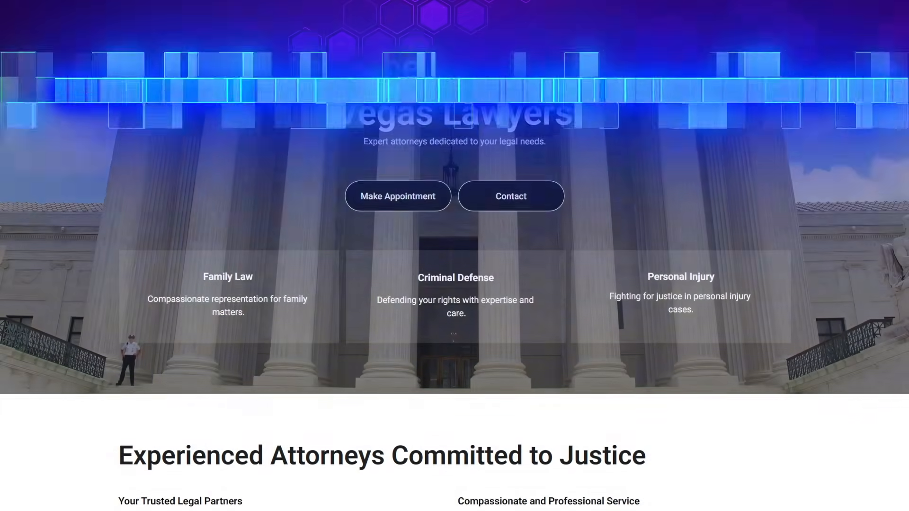
scroll(455, 256, down, 5)
scroll(454, 255, down, 2)
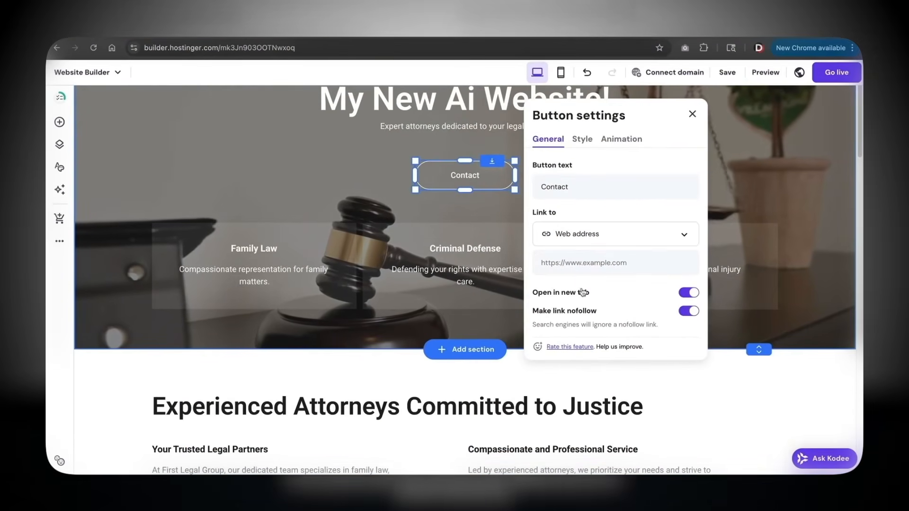
scroll(587, 284, up, 3)
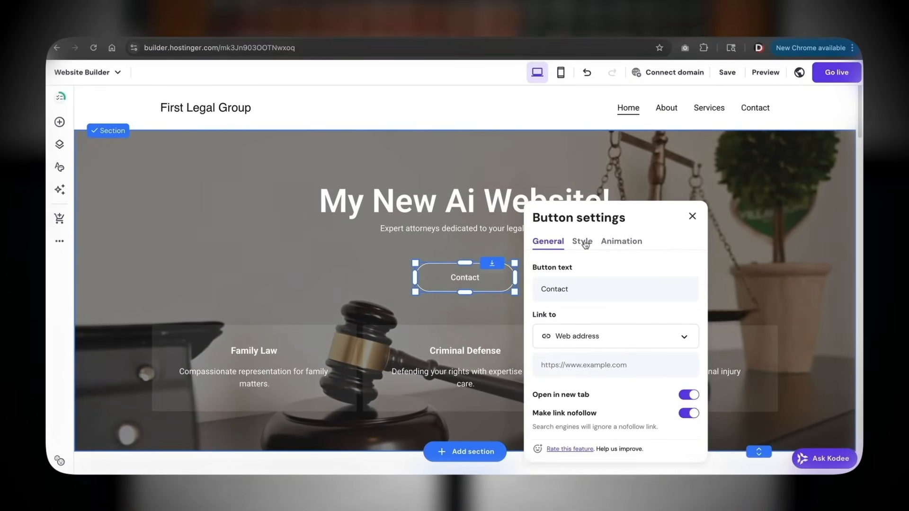
click(581, 240)
scroll(595, 263, down, 3)
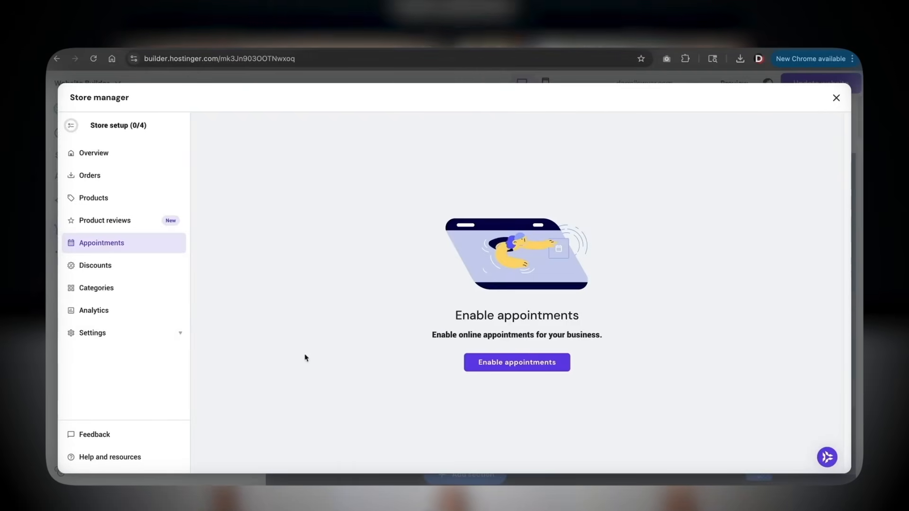
click(487, 368)
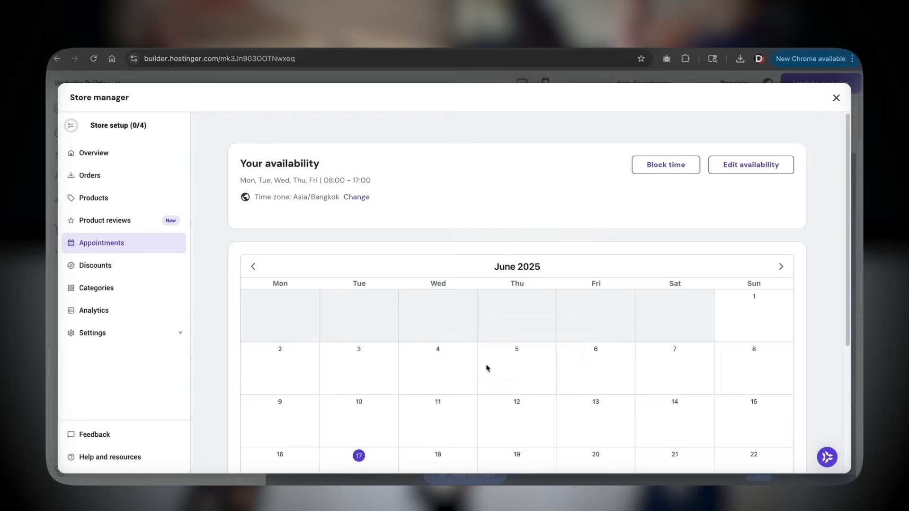
scroll(376, 345, down, 3)
scroll(621, 248, up, 3)
click(734, 166)
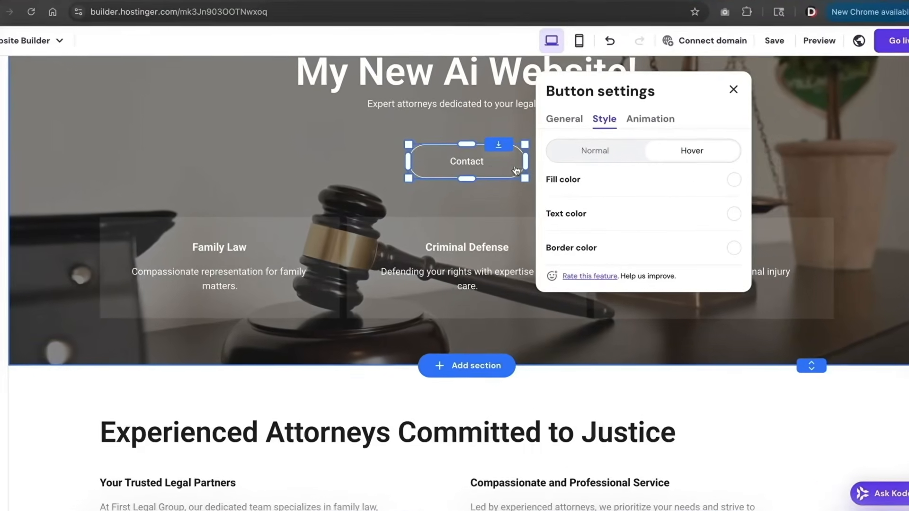
click(661, 181)
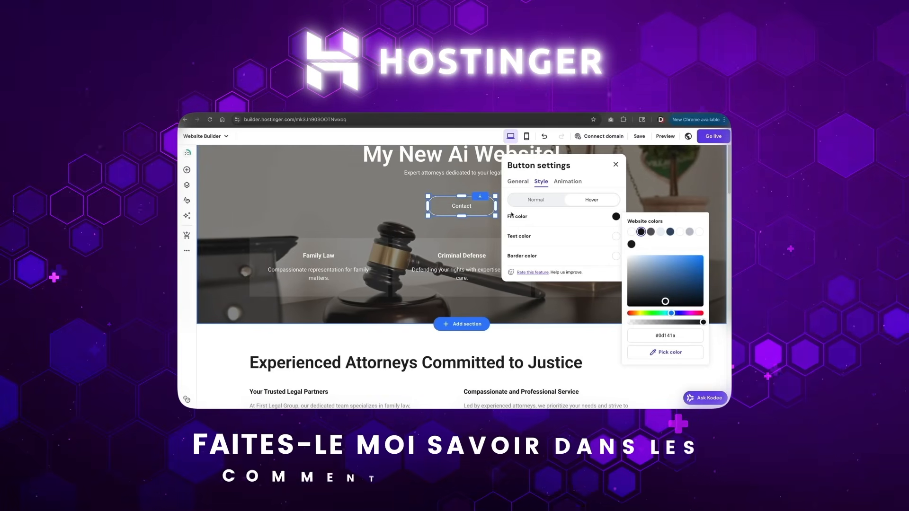
click(568, 181)
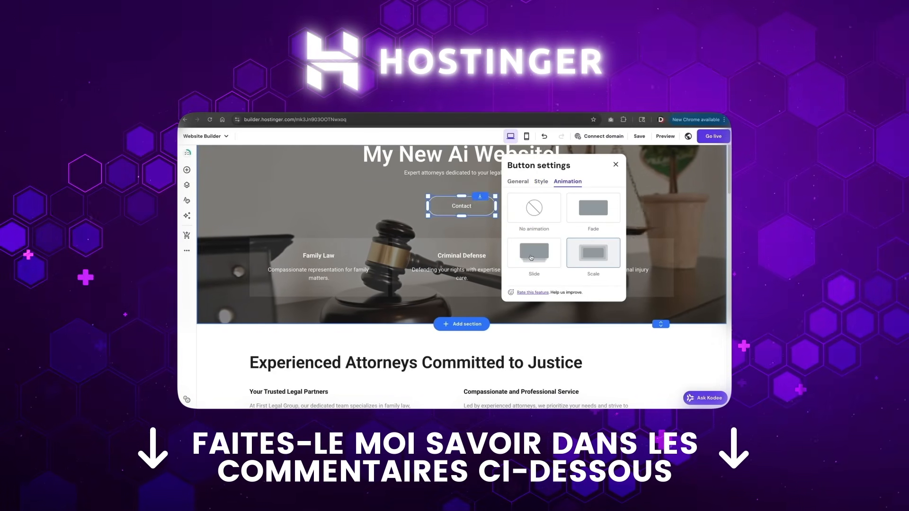